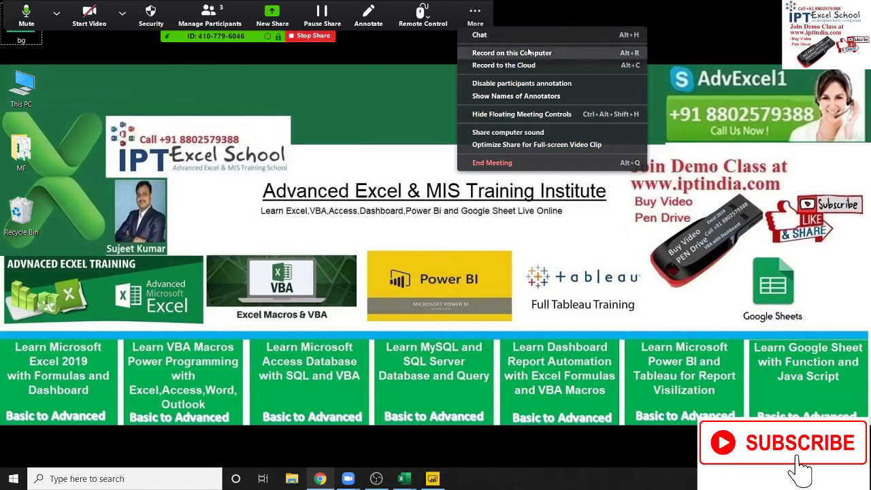
- Switch to Chrome and review the DAX Math and Trig functions list, ABS through TRUNC
click(519, 63)
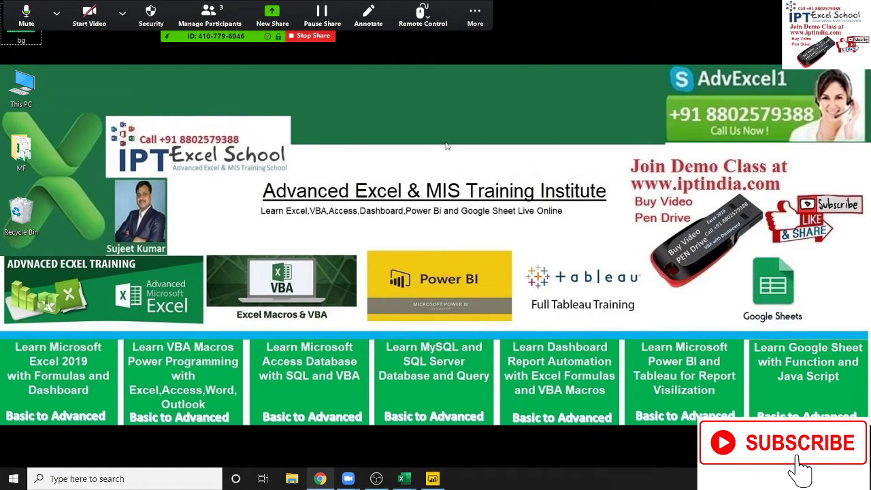
click(321, 479)
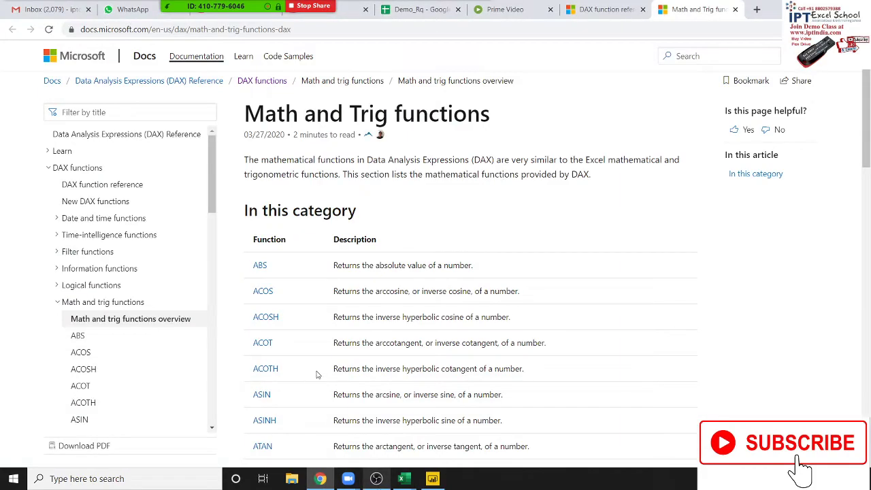
scroll(312, 281, down, 1)
scroll(311, 281, down, 5)
scroll(310, 286, down, 4)
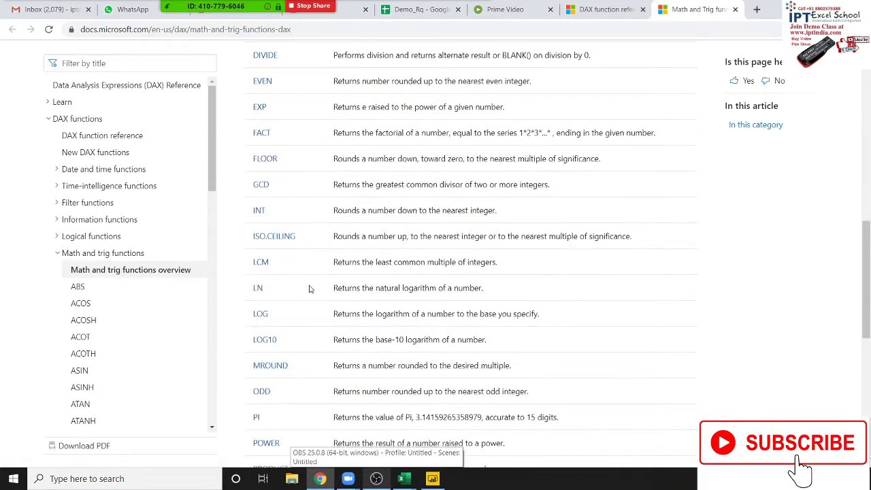
scroll(307, 294, down, 3)
scroll(307, 294, down, 3)
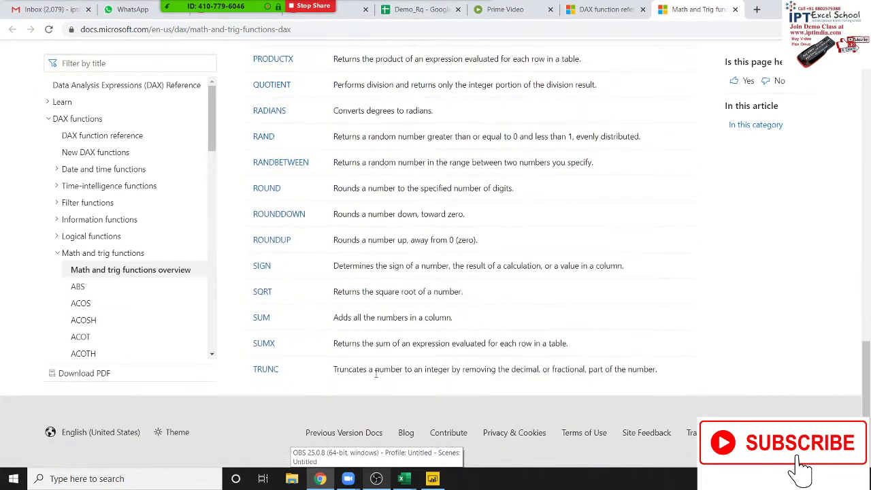
scroll(375, 373, up, 1)
scroll(375, 374, up, 3)
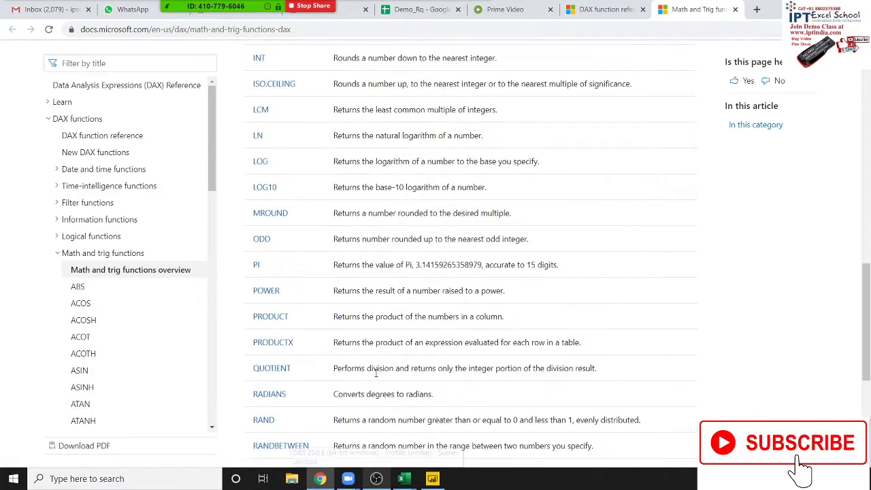
scroll(375, 373, up, 4)
scroll(376, 373, up, 1)
scroll(376, 373, up, 3)
scroll(375, 373, up, 2)
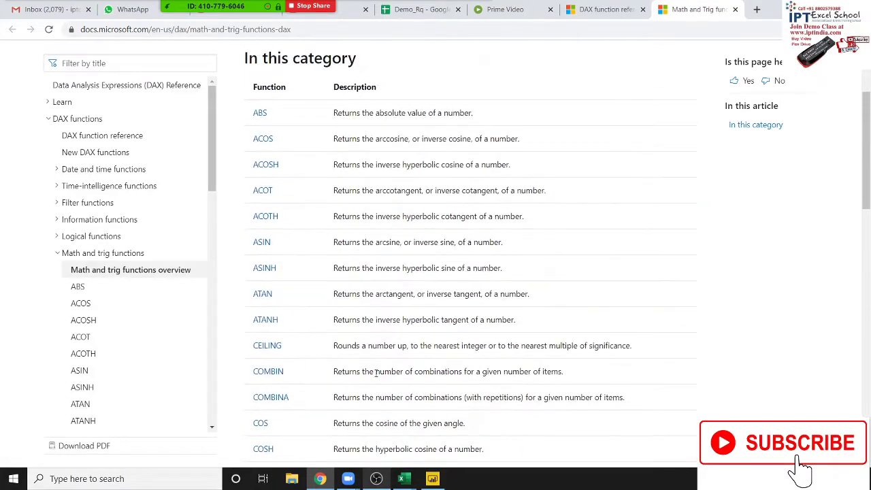
scroll(277, 303, up, 2)
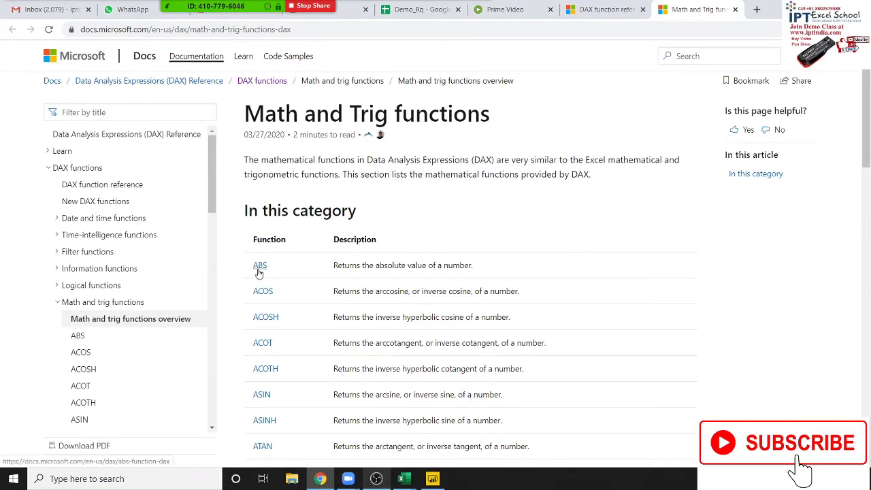
- View Sheet1's rows in Data view, then start a hand-entered table with Enter data
click(433, 480)
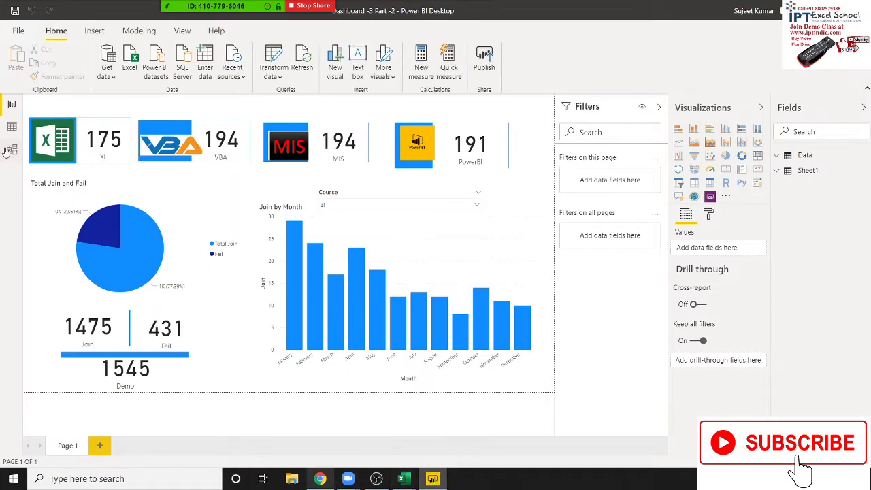
click(10, 132)
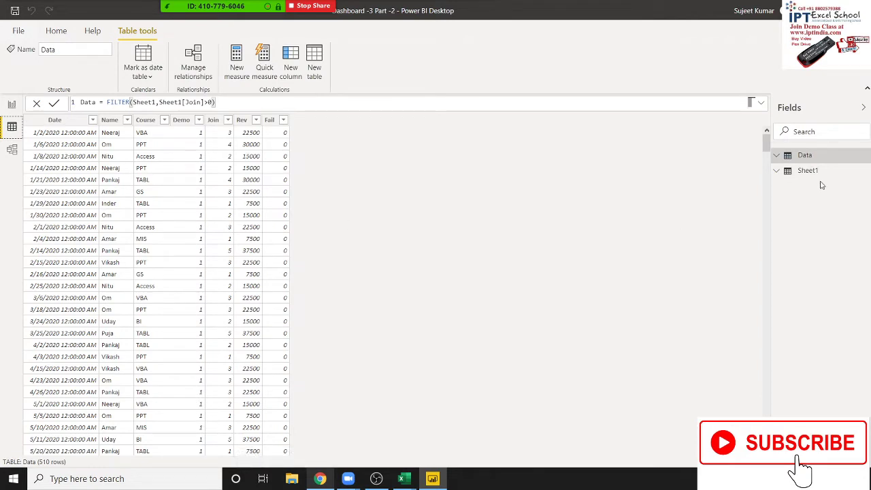
click(816, 174)
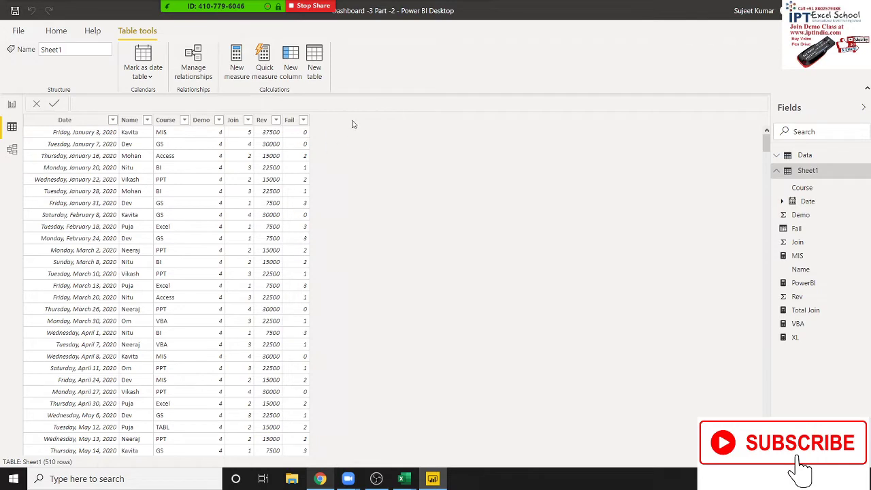
click(52, 31)
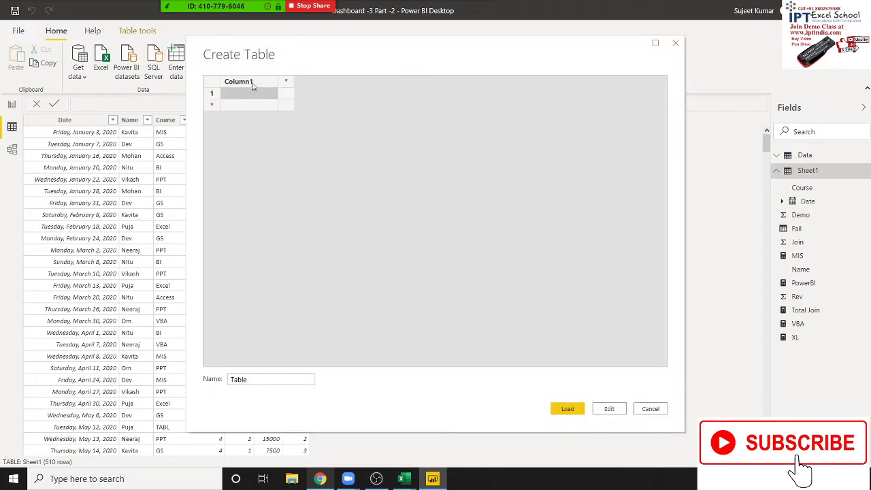
- Name the new table's two columns Month and Earning
double_click(249, 82)
text(Name)
key(BackSpace)
key(BackSpace)
key(BackSpace)
key(BackSpace)
text(Month)
key(Tab)
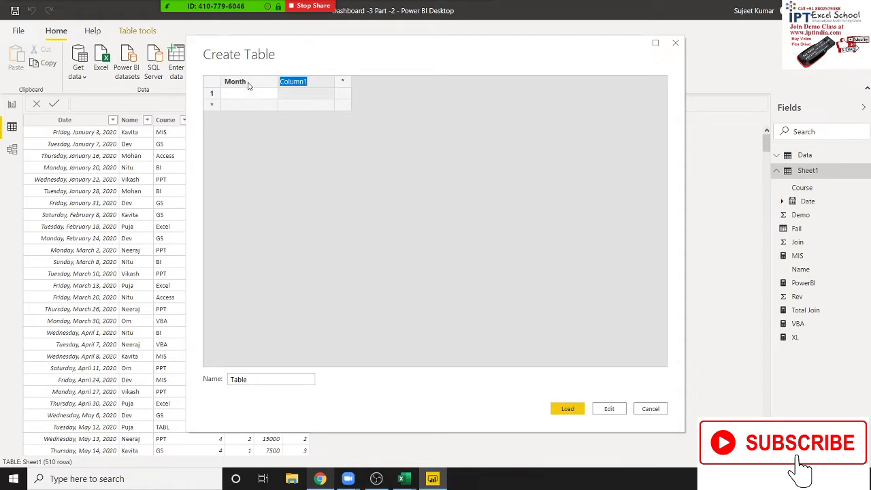
text(E)
text(arni)
text(ng)
click(238, 95)
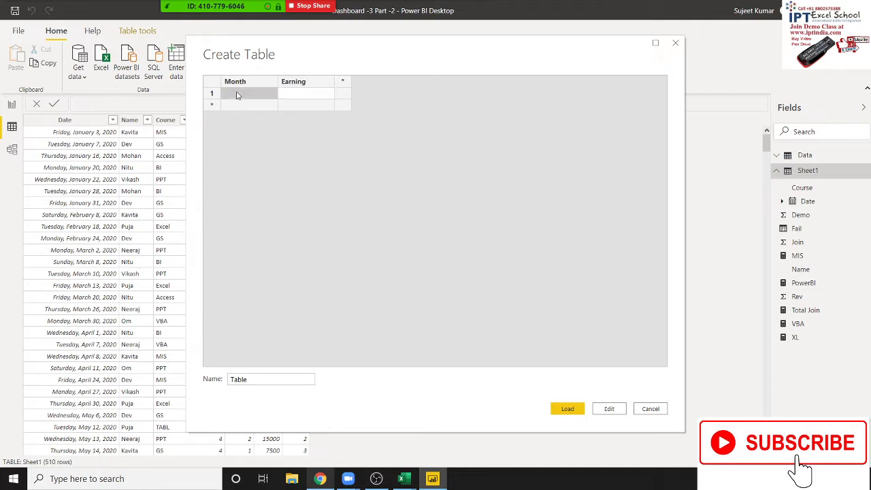
- Enter the first two rows: Jan 2000 and Jan -5000
text(Jan)
key(Tab)
text(2)
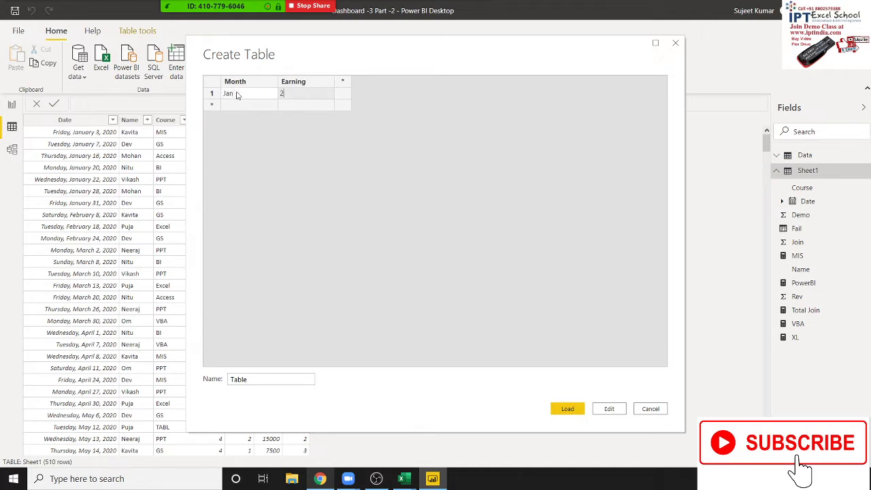
text(000)
key(Tab)
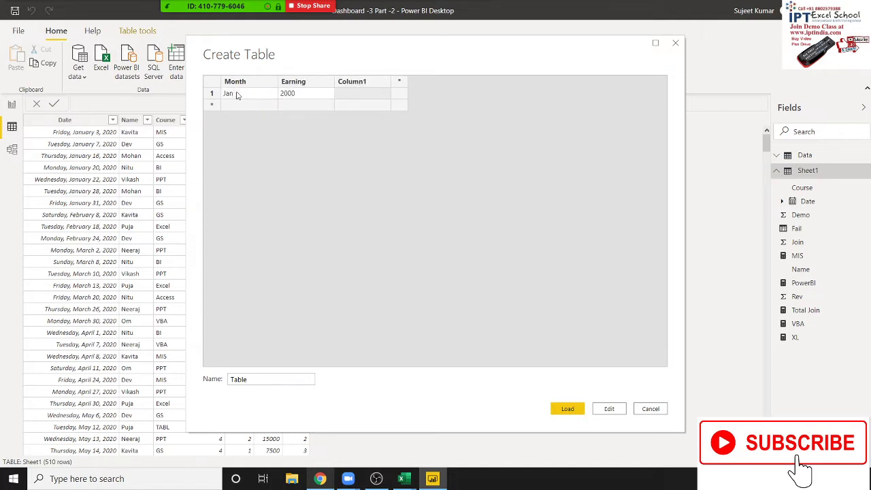
click(250, 107)
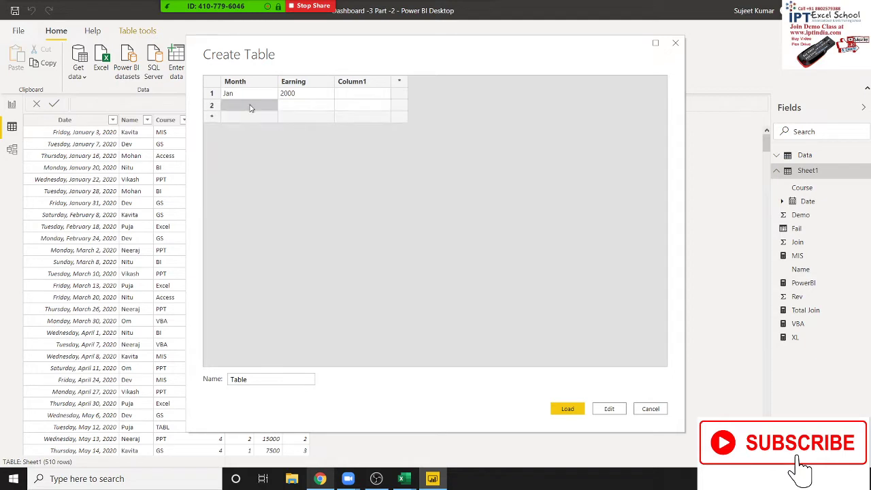
text(JAn)
key(BackSpace)
key(BackSpace)
text(a)
text(n)
key(Tab)
text(-5)
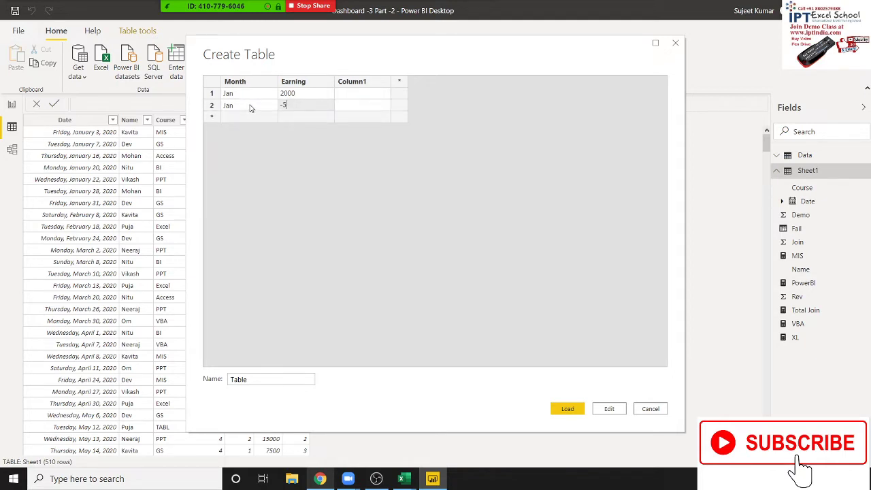
text(000)
key(Tab)
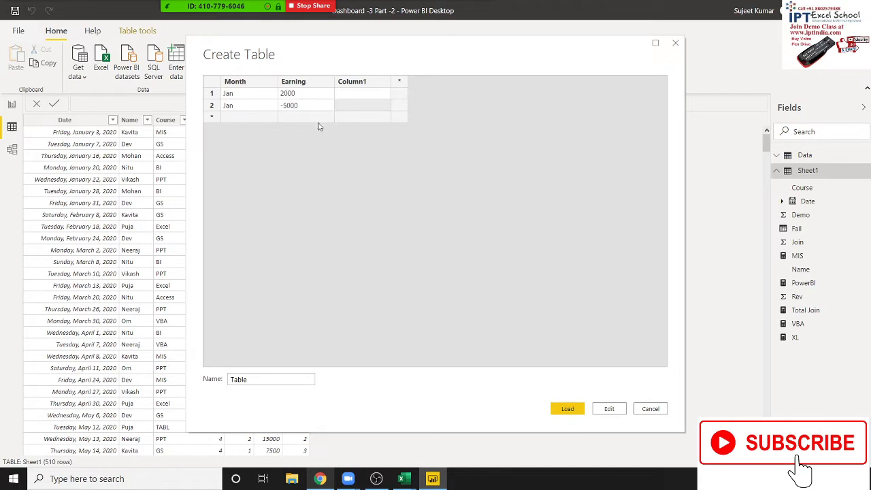
click(314, 96)
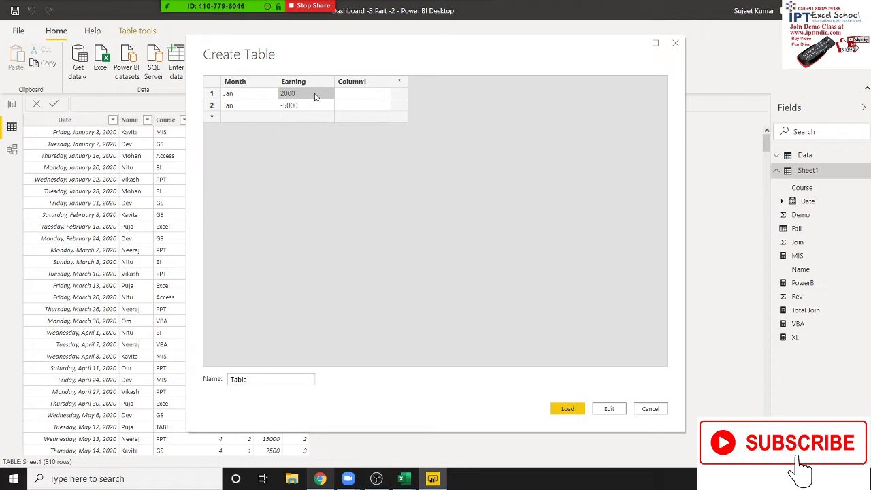
click(315, 97)
text(20)
text(00)
- Add a Feb row earning 36000 and correct the first Jan earning to 20000
click(230, 116)
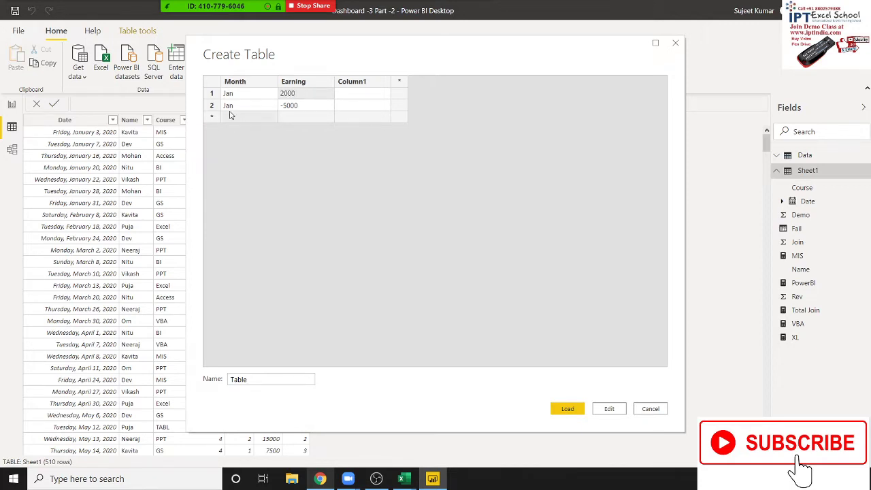
text(Feb)
key(Tab)
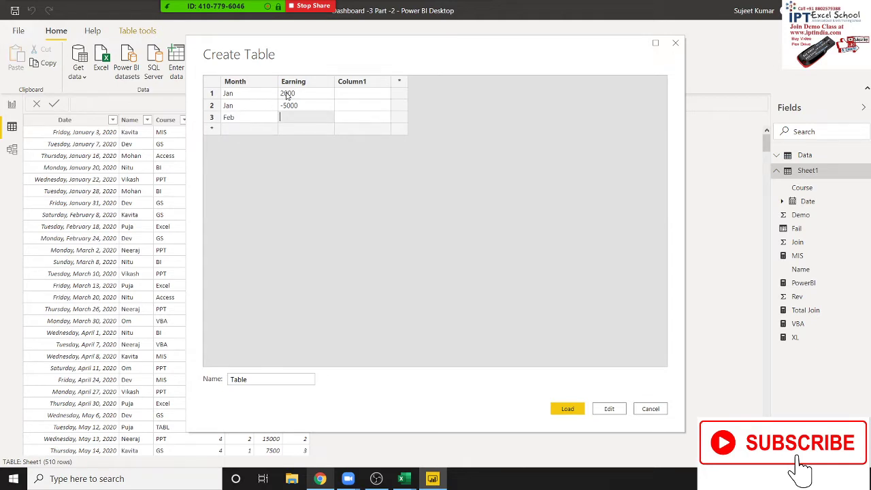
click(286, 96)
text(2000)
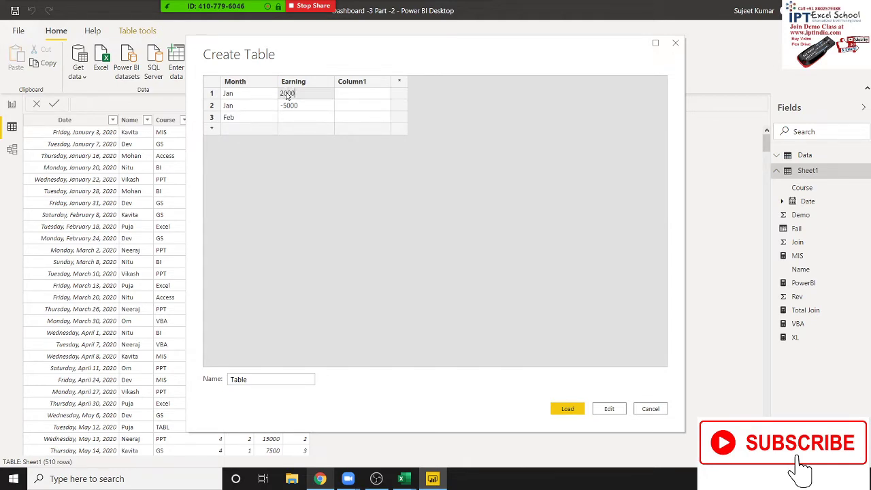
text(0)
key(Return)
click(291, 118)
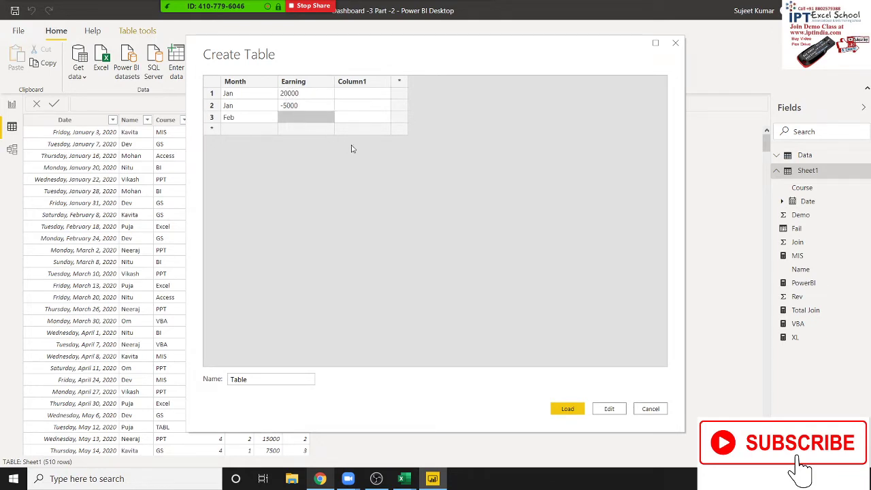
text(36000)
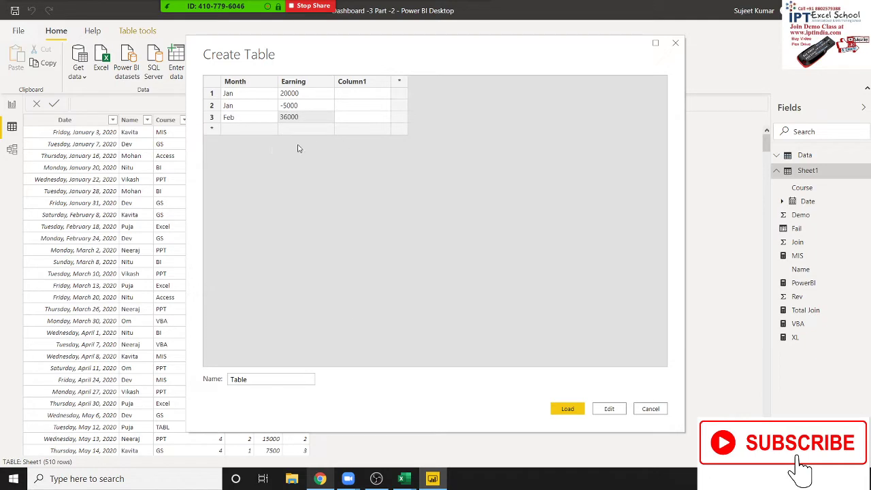
click(259, 129)
- Add rows Feb -6000, Mar 78000 and Mar 8000
click(259, 132)
text(Fe)
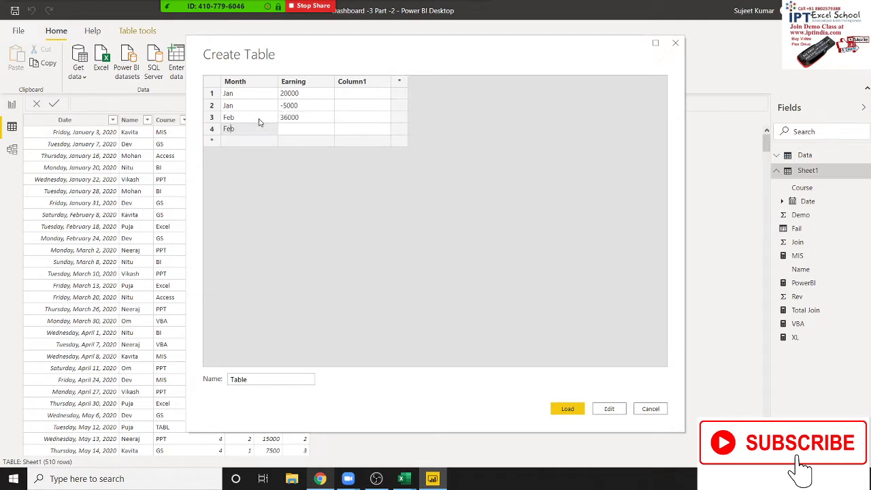
text(b)
key(Tab)
text(-600)
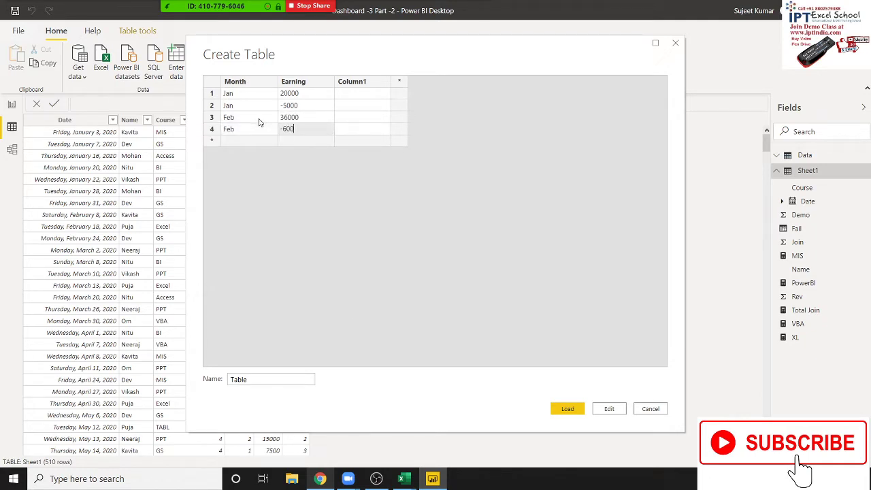
text(0)
key(Return)
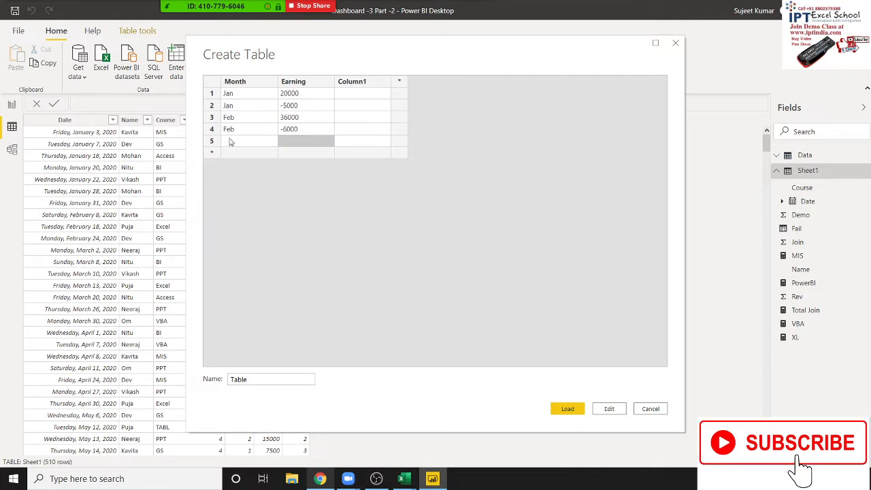
click(232, 141)
text(Mar)
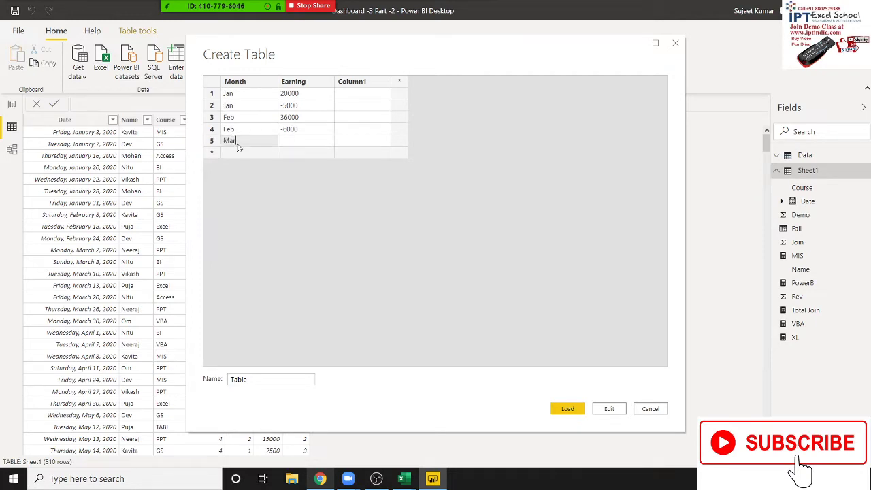
key(Tab)
text(78)
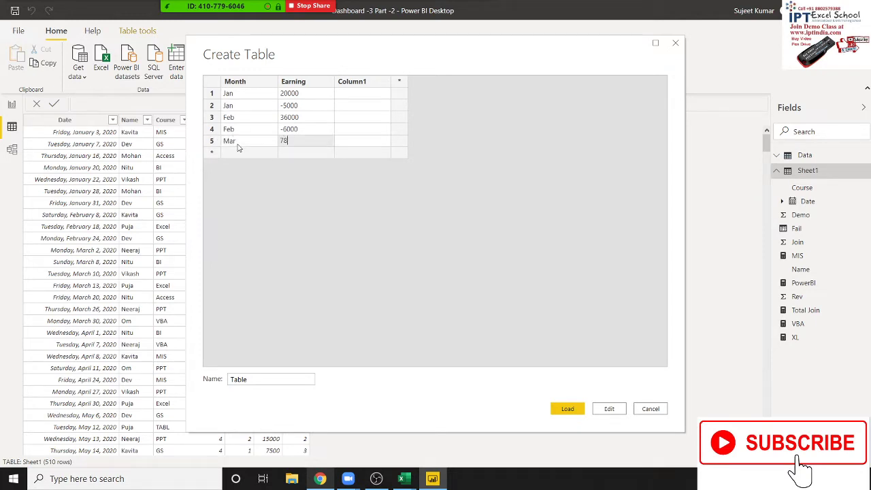
text(000)
click(238, 147)
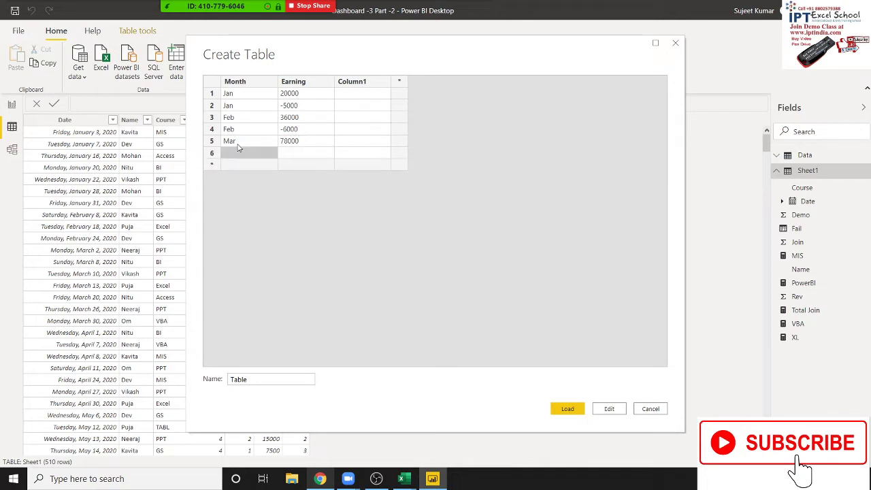
text(MAr)
key(Tab)
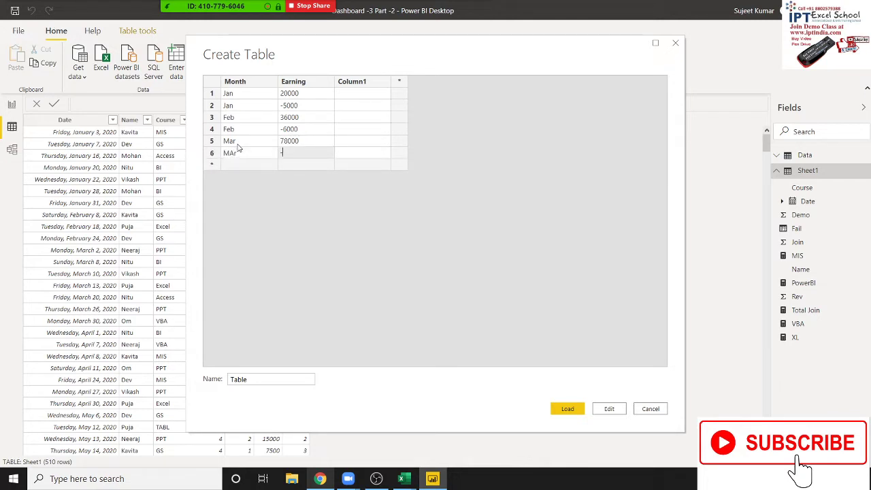
text(8000)
- Name the table AData and load it
double_click(242, 381)
text(A)
text(Data)
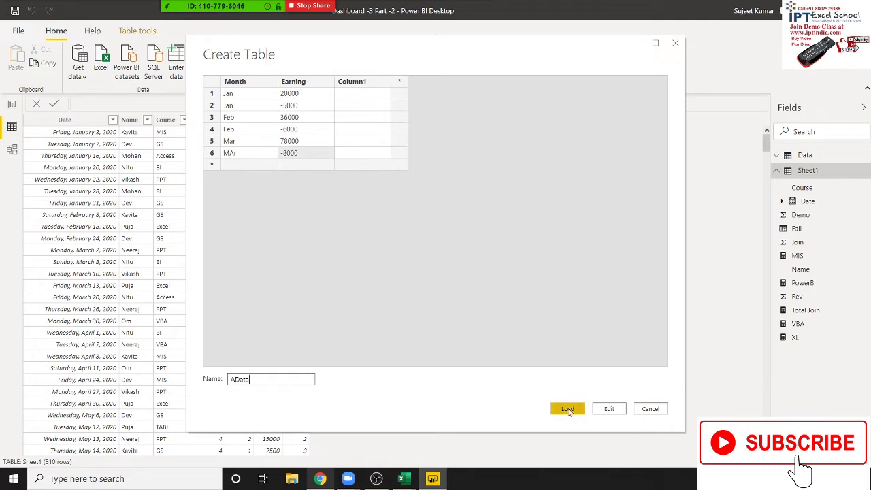
click(567, 409)
- Close Zoom's participants list and display the loaded AData table's six rows
click(432, 479)
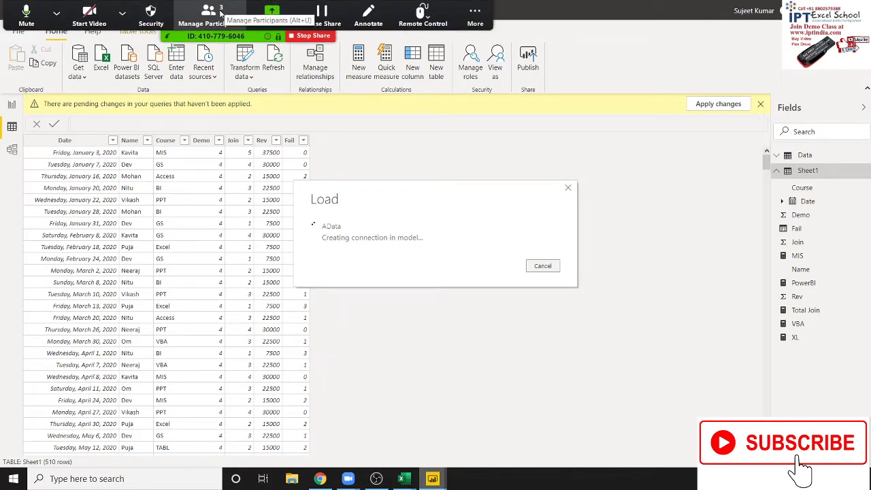
click(220, 11)
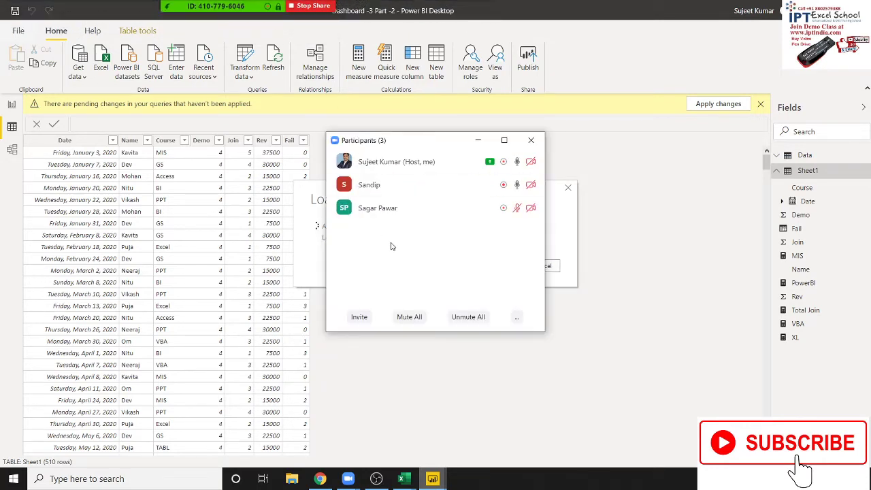
click(532, 140)
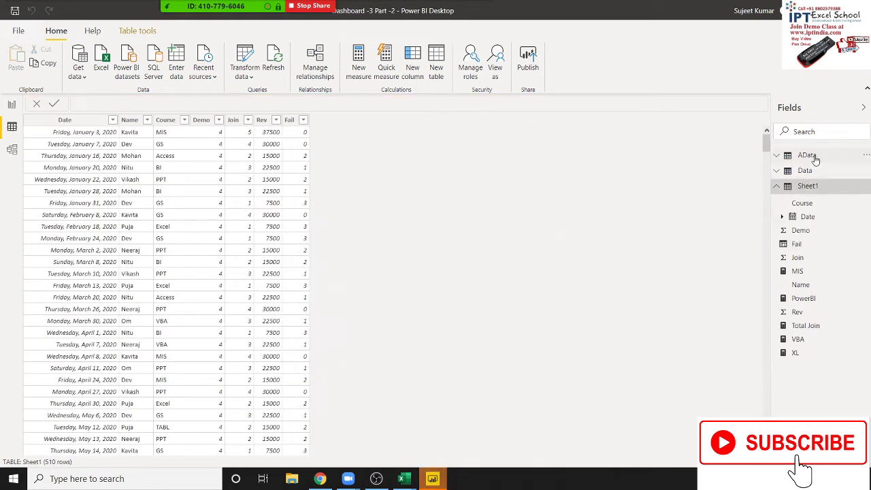
click(807, 155)
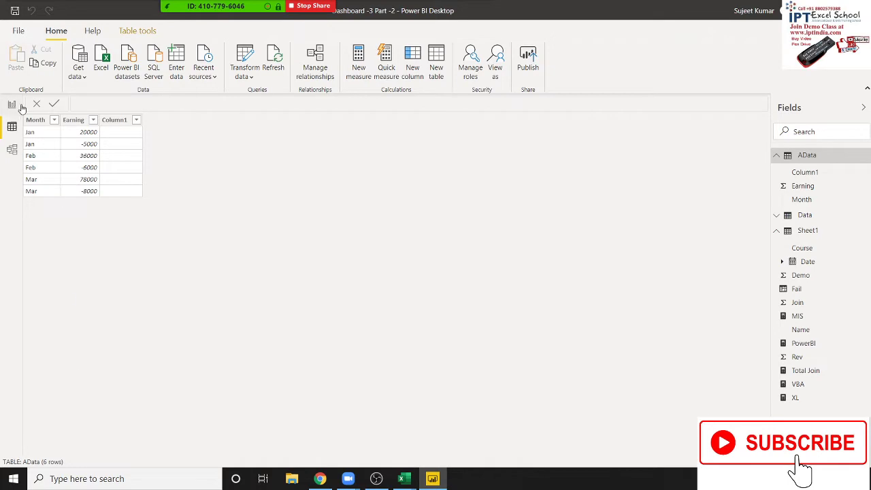
click(14, 106)
- On Page 2, add a clustered column chart with Month on the axis and Earning as values
click(100, 446)
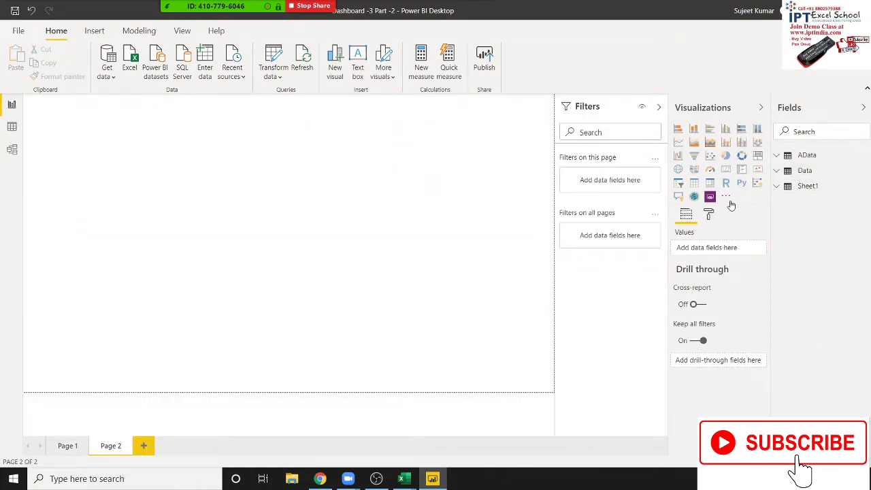
click(780, 158)
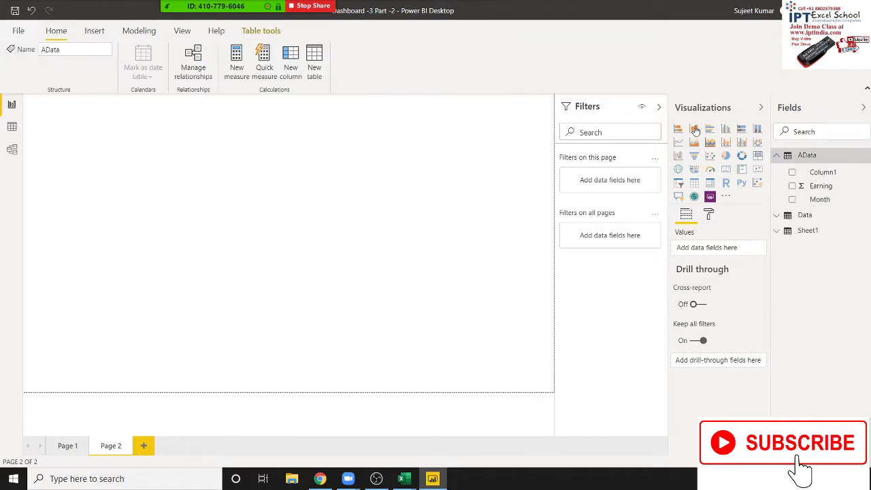
click(694, 130)
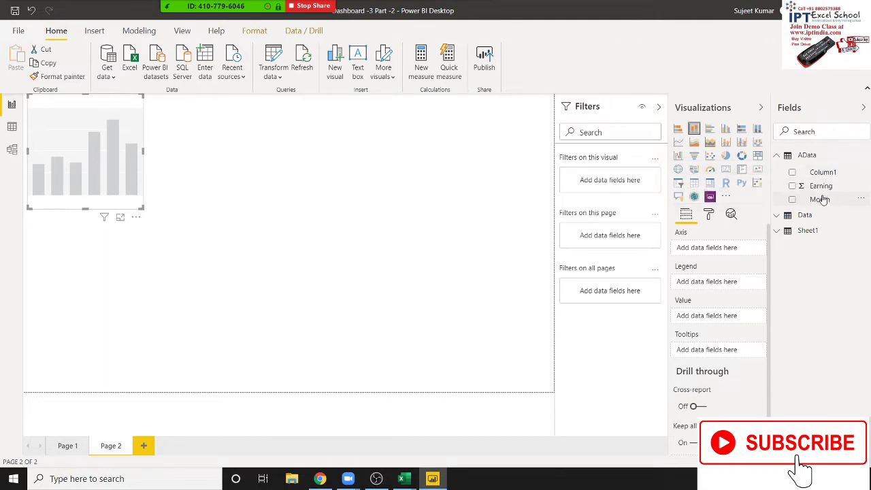
drag(821, 199, 65, 170)
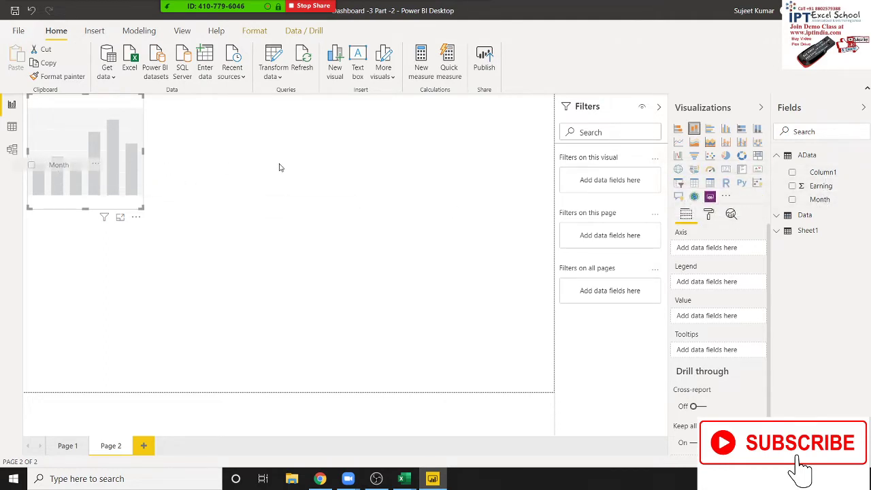
mouse_move(811, 186)
mouse_down()
mouse_move(125, 157)
mouse_move(152, 152)
mouse_move(274, 171)
mouse_up()
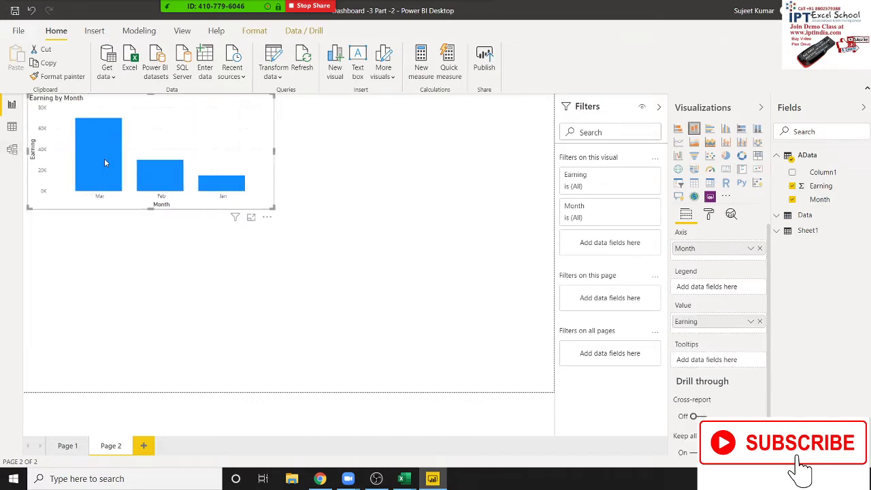
mouse_move(104, 158)
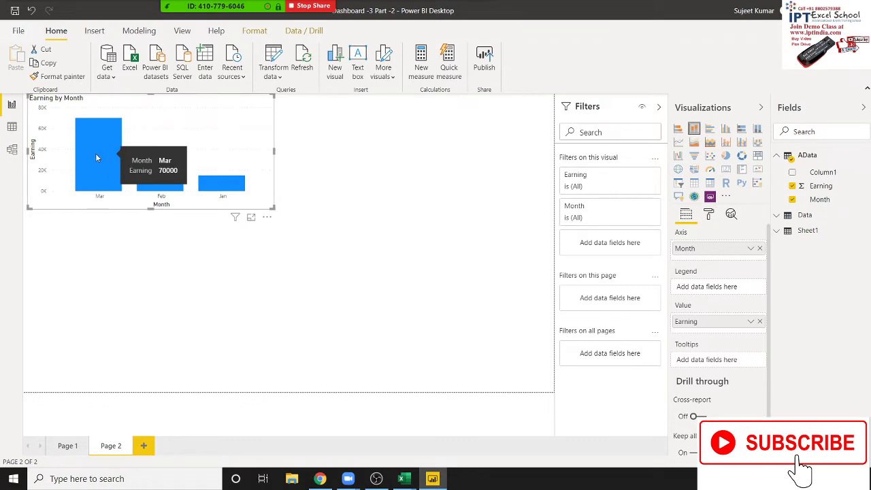
- Review AData's Earning values in Data view, then delete the empty Column1
click(12, 130)
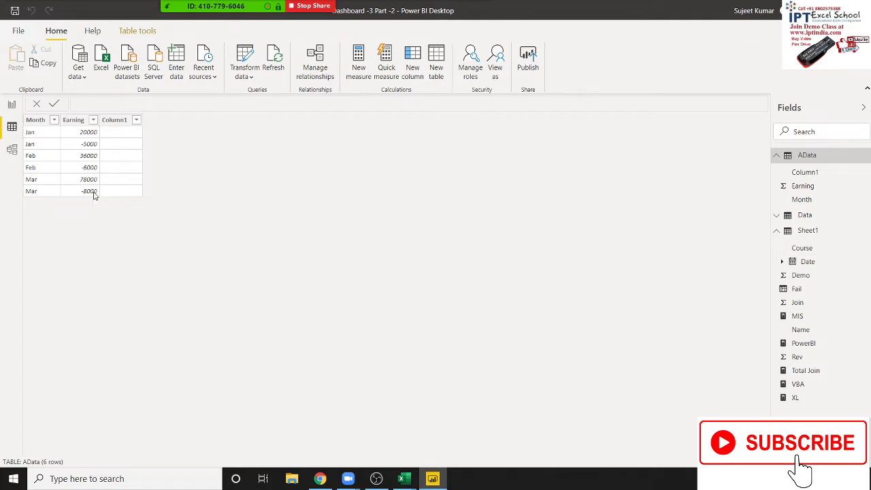
click(94, 191)
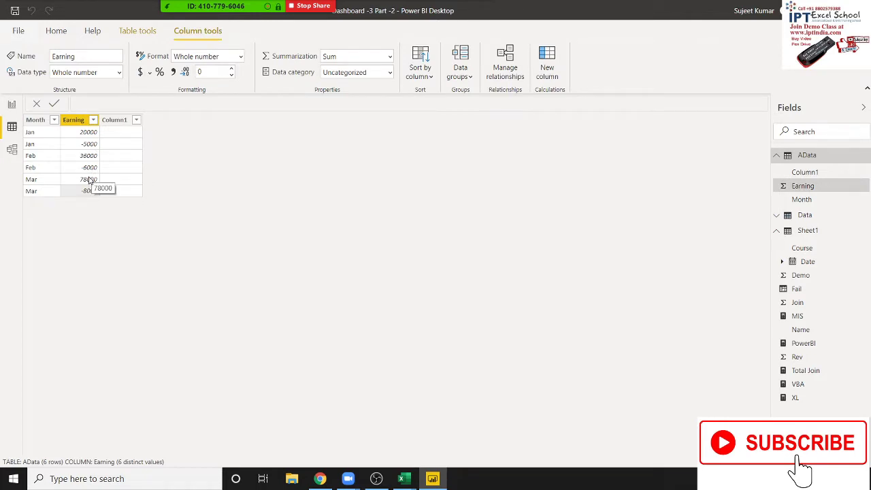
click(88, 145)
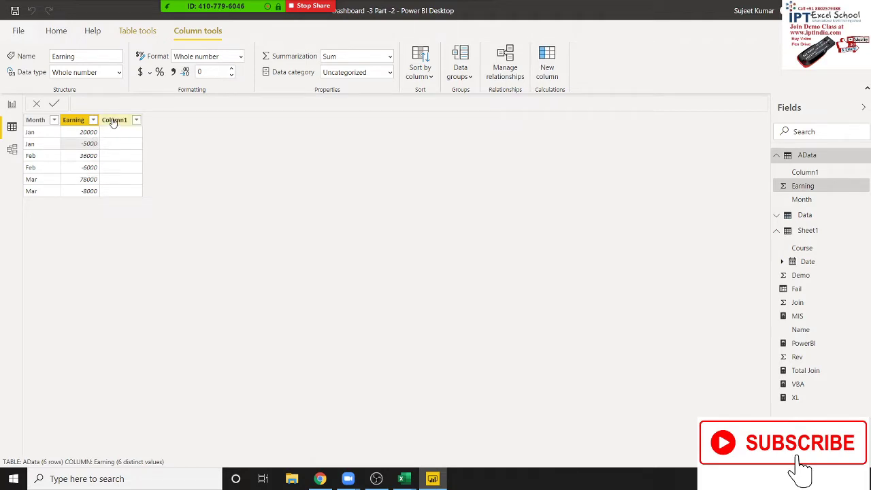
click(114, 123)
right_click(114, 123)
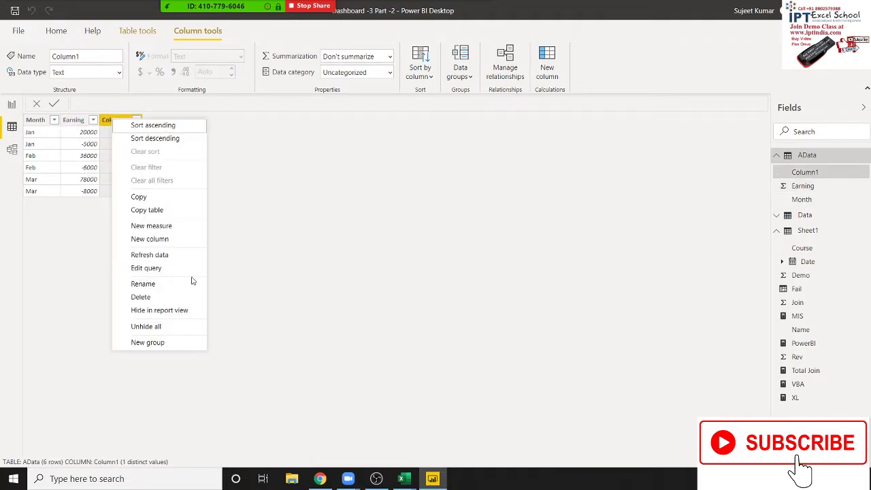
click(182, 297)
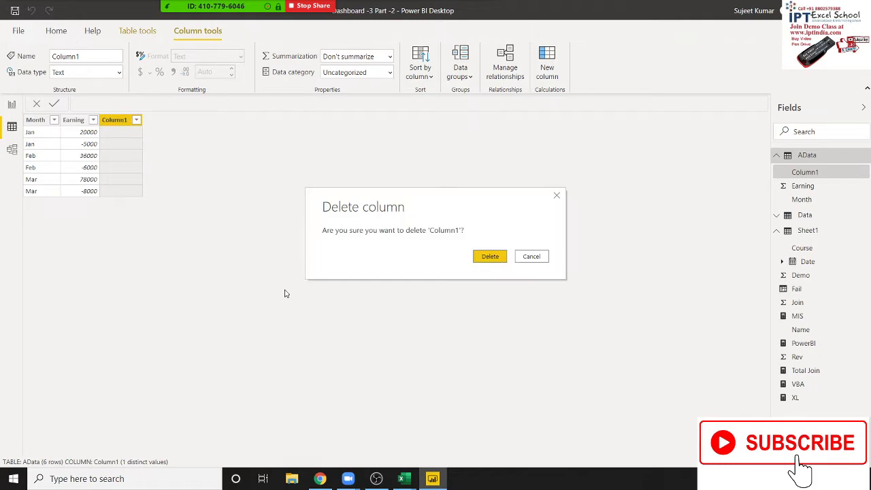
click(490, 263)
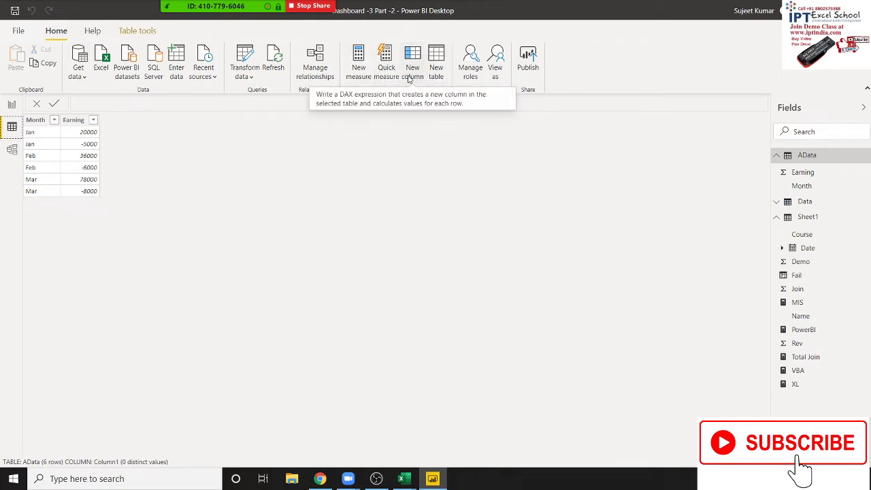
- Create the calculated column Earn = ABS(AData[Earning]) in AData
click(412, 71)
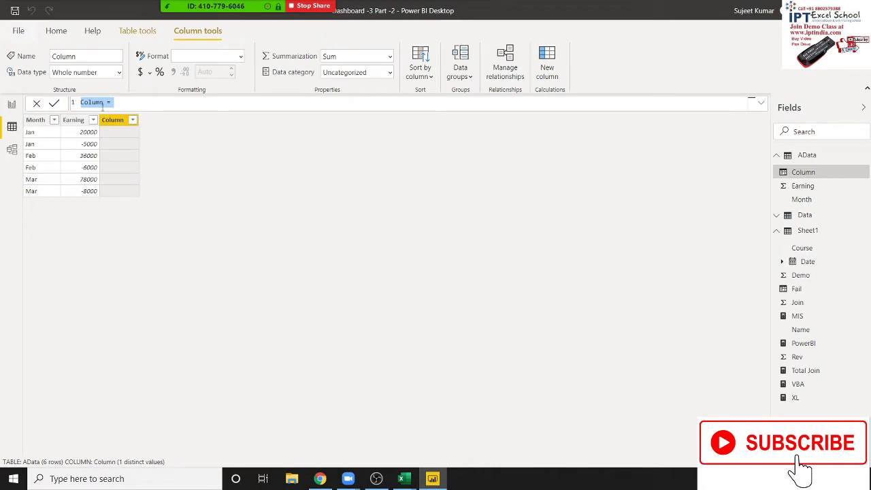
double_click(103, 102)
text(Earn = a)
text(b)
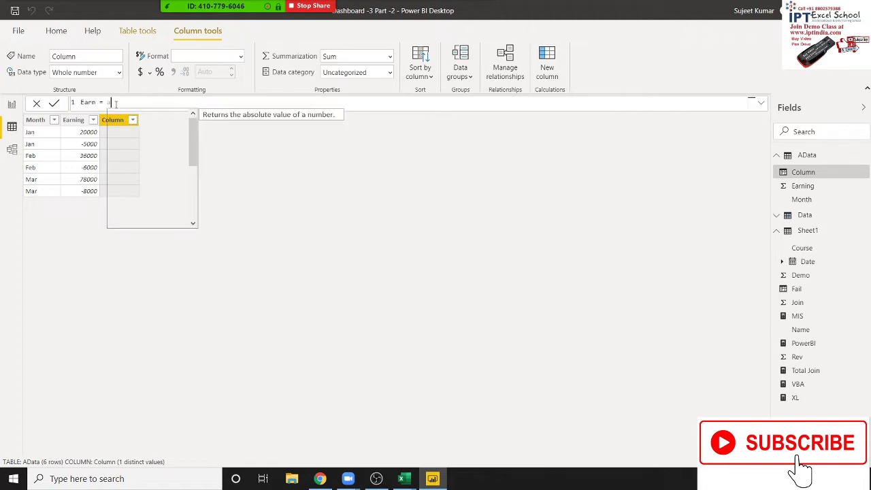
text(s)
key(BackSpace)
key(BackSpace)
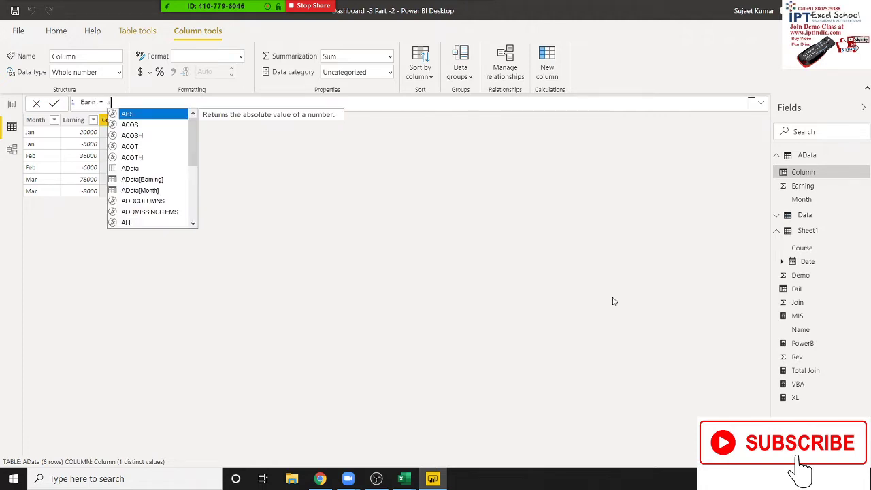
text(bs)
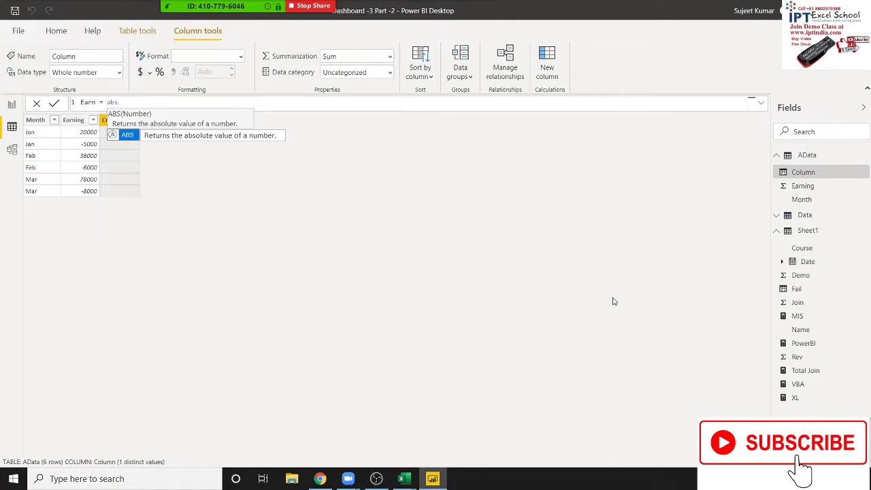
key(Tab)
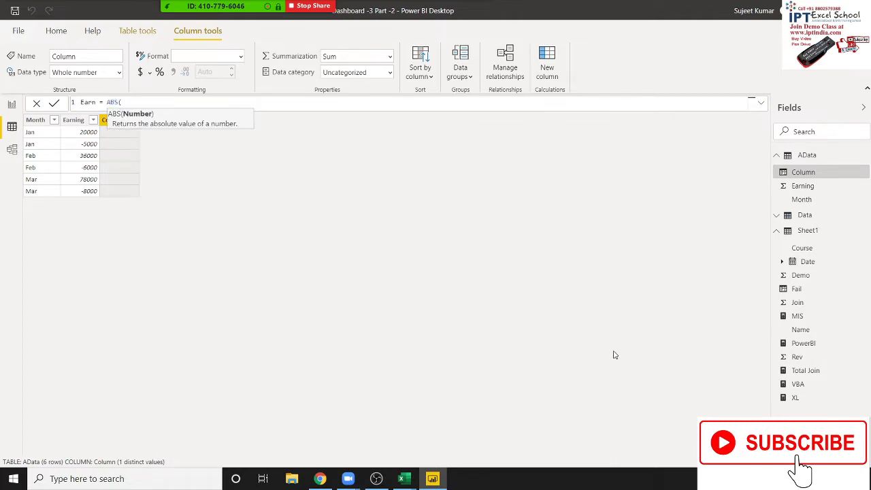
text(ear)
key(Up)
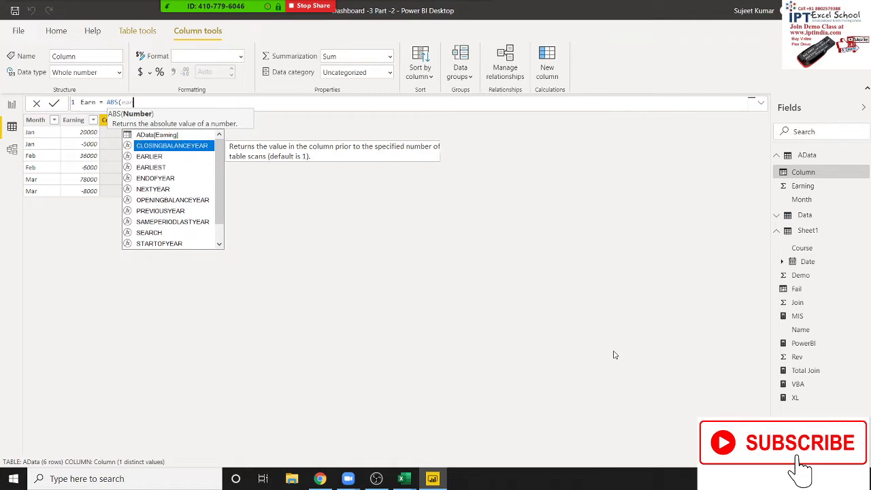
key(Up)
key(Tab)
text())
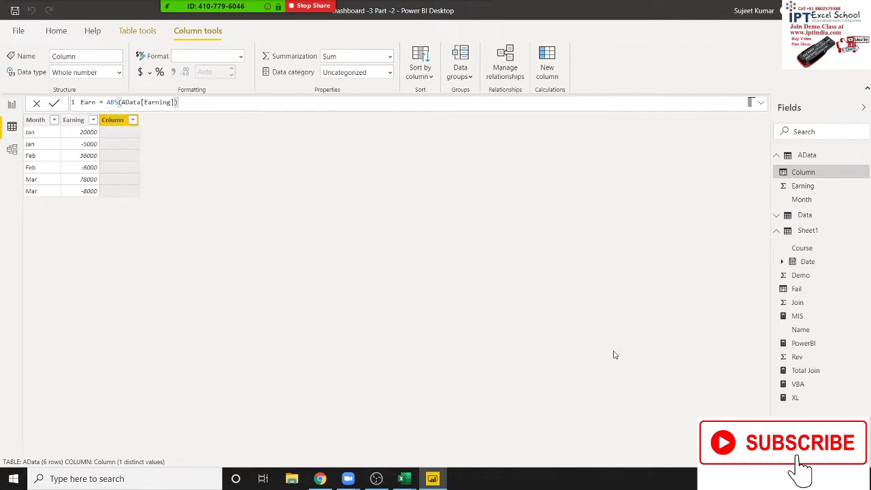
key(Return)
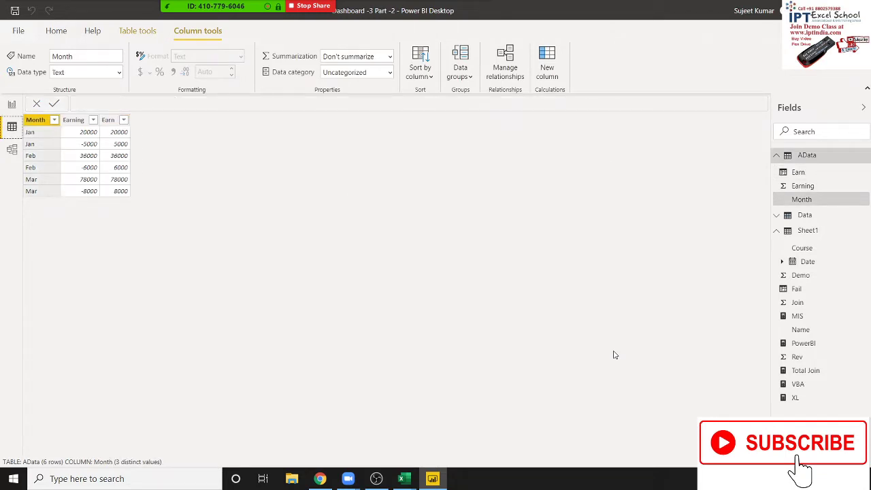
click(433, 480)
scroll(311, 326, down, 1)
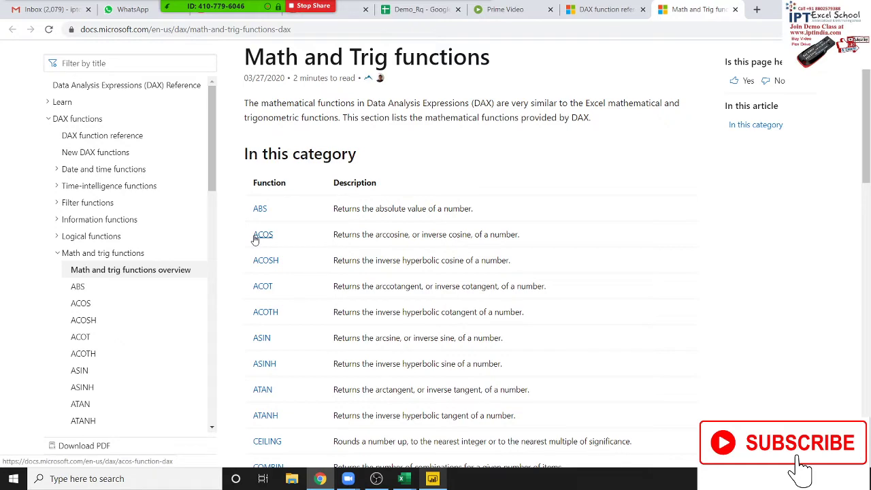
scroll(272, 251, down, 2)
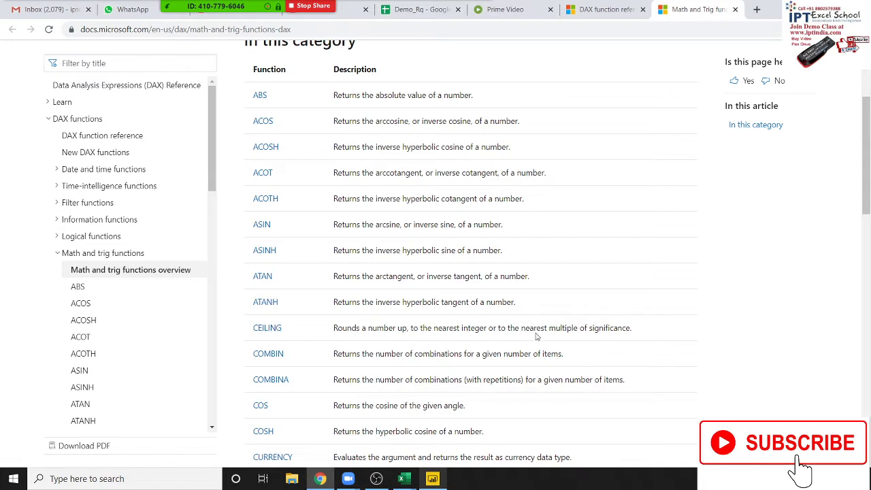
scroll(331, 334, down, 1)
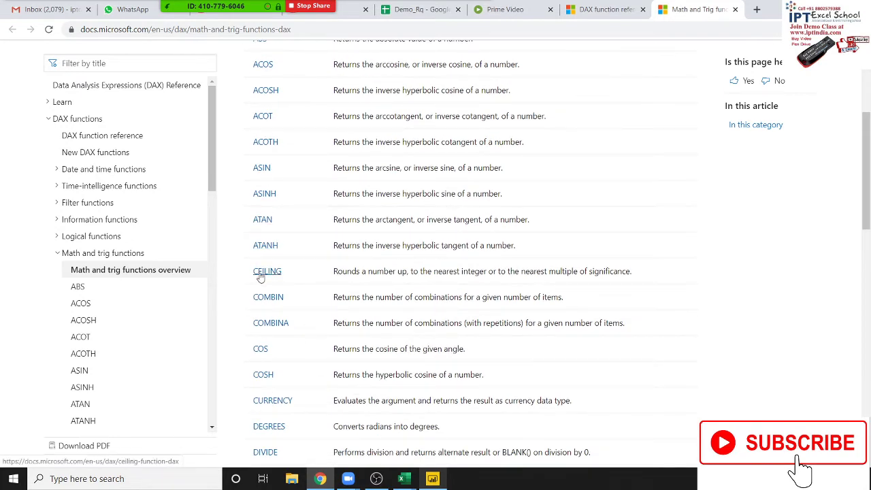
key(alt+Tab)
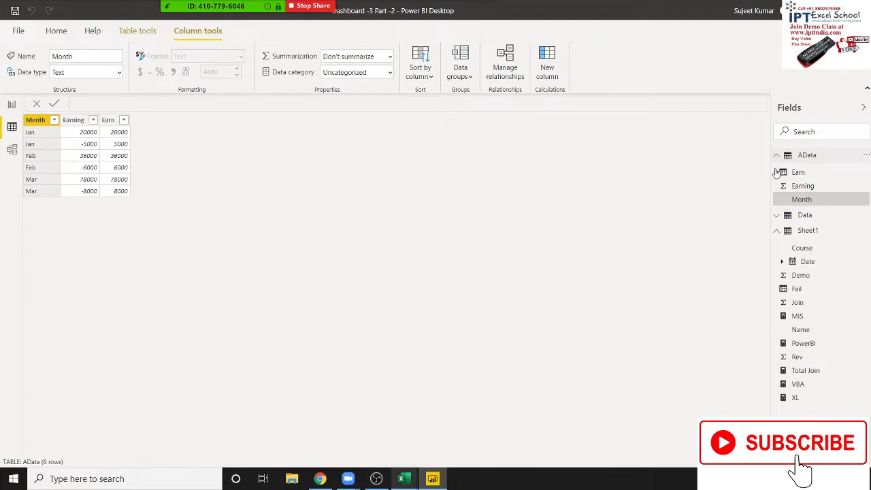
- Open Sheet1 in Data view and select its Rev column
click(777, 156)
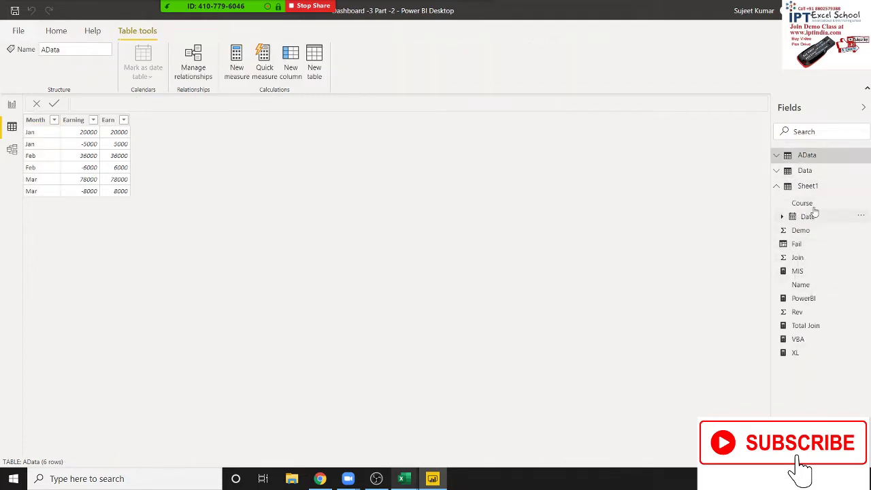
click(817, 189)
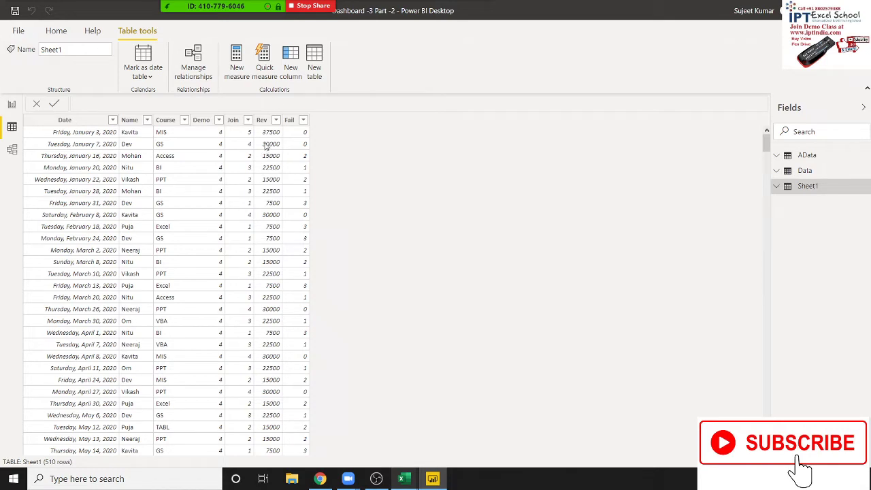
click(267, 139)
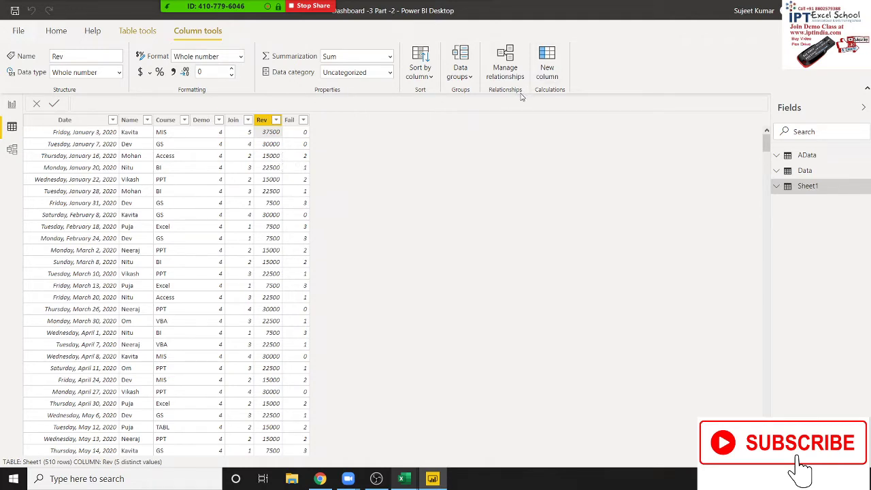
- Create the calculated column RRev = CEILING(Sheet1[Rev],1000) in Sheet1
click(542, 74)
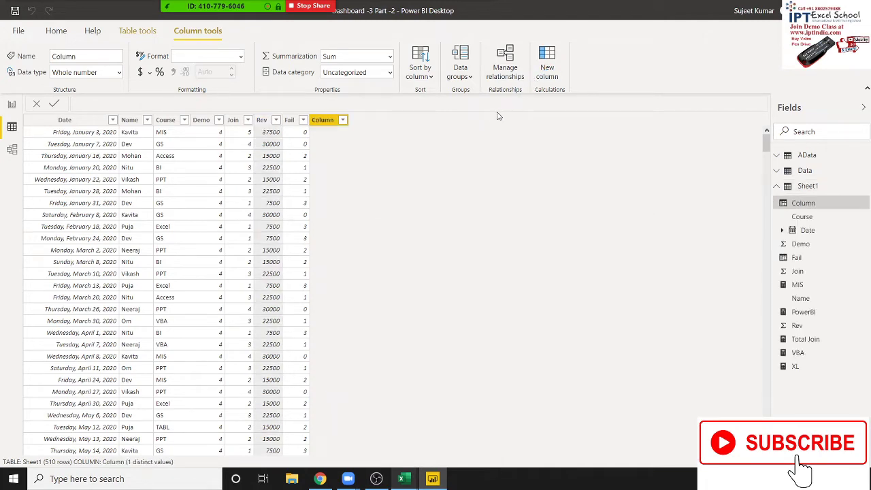
click(83, 102)
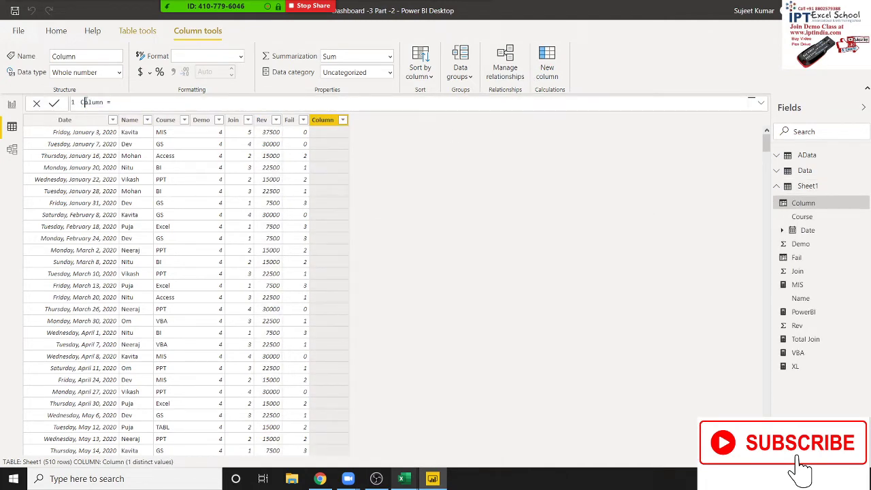
double_click(85, 102)
text(Re)
text(v = )
text(c)
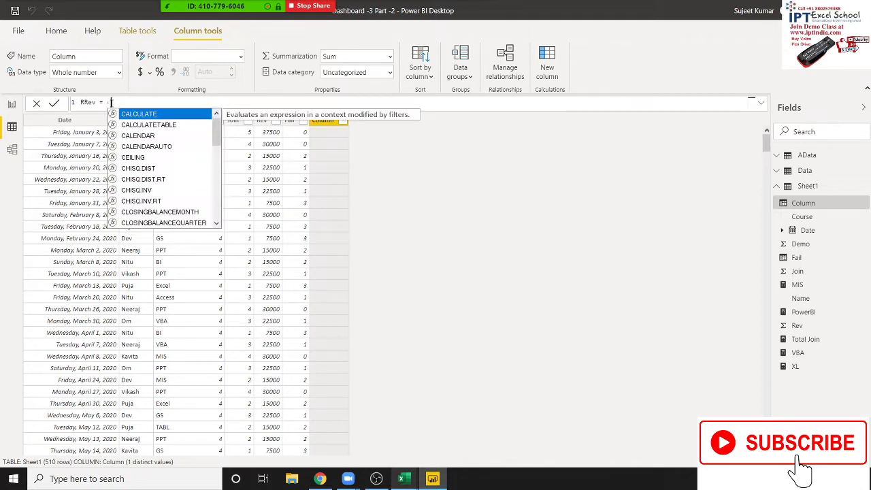
text(e)
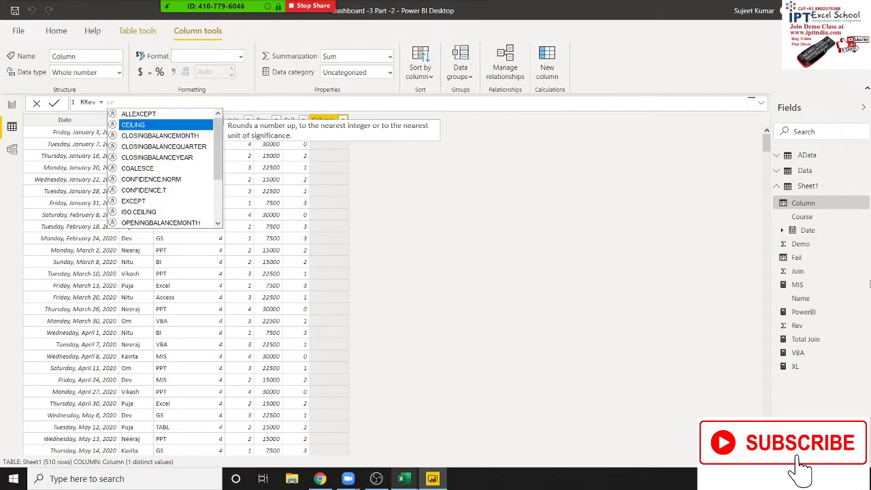
key(Tab)
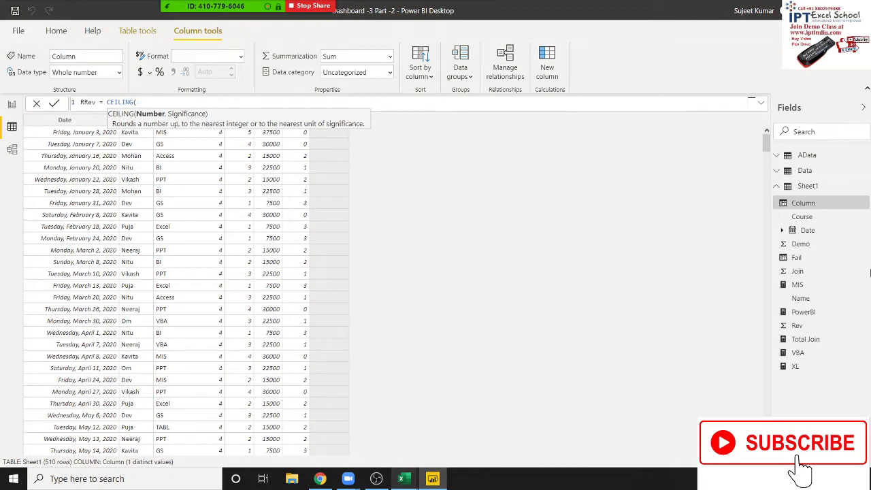
text(re)
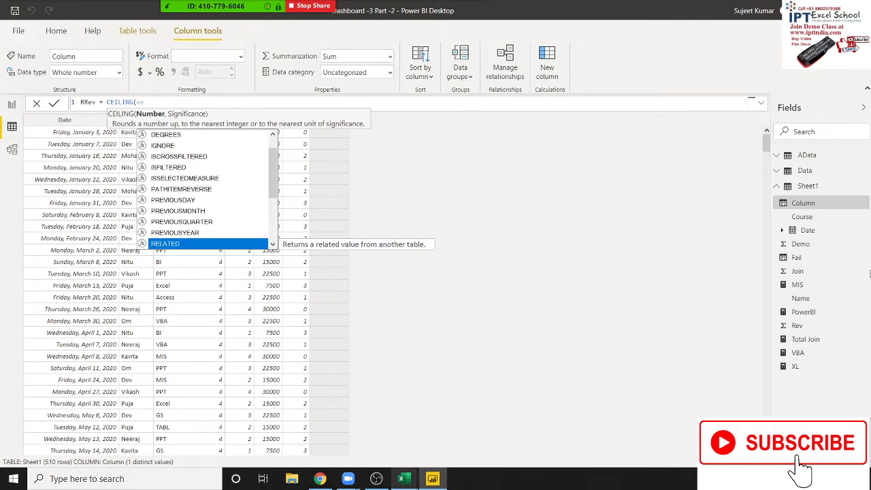
text(v)
key(Tab)
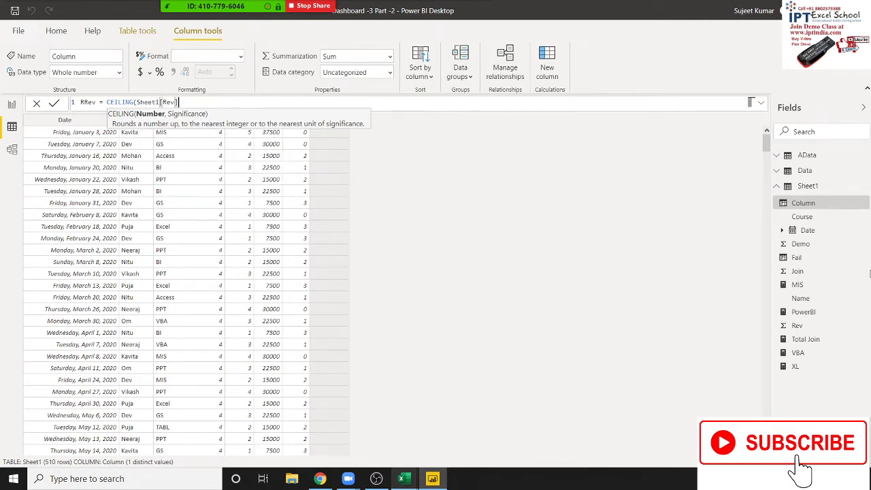
text(,)
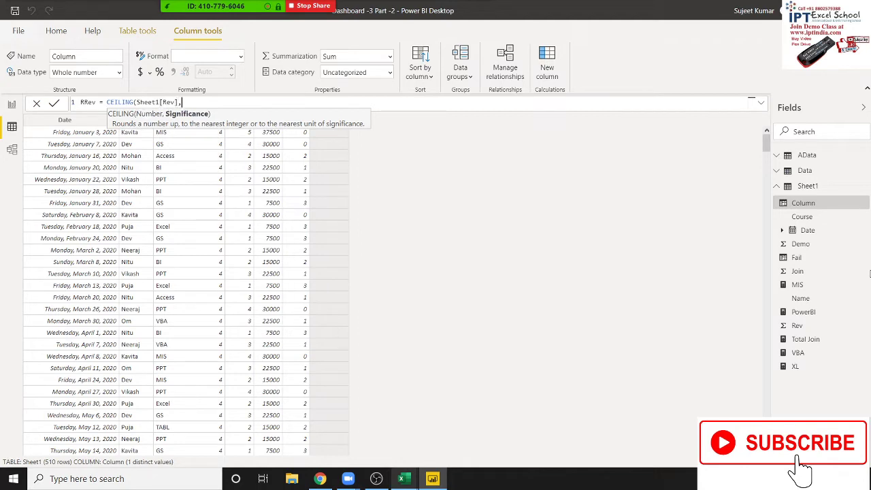
text(100)
text(0))
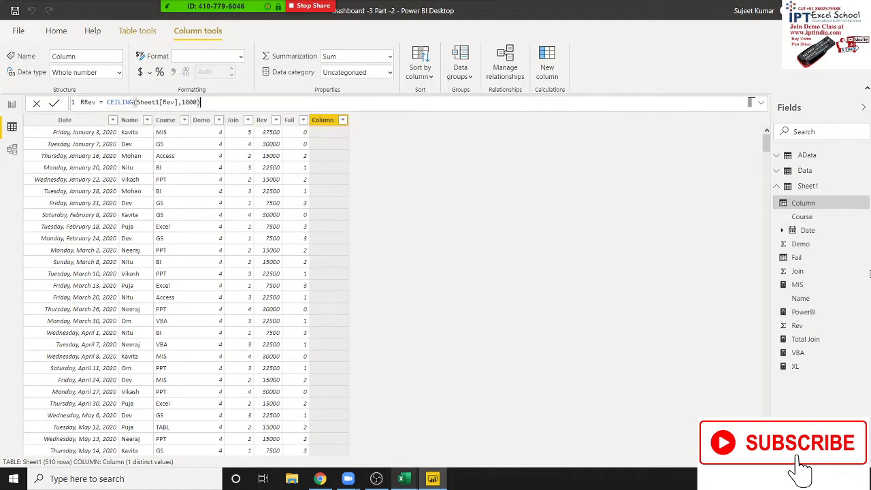
key(Return)
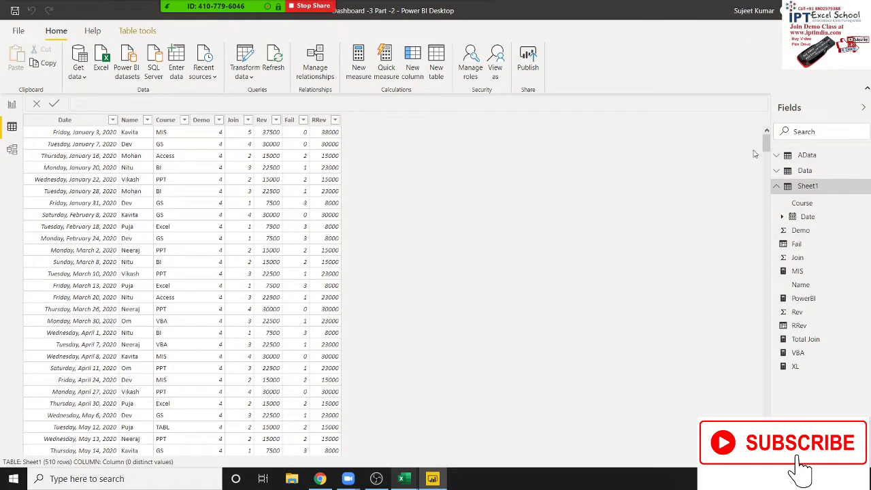
- Replace CEILING with FLOOR in RRev's formula, making it FLOOR(Sheet1[Rev],1000)
click(332, 138)
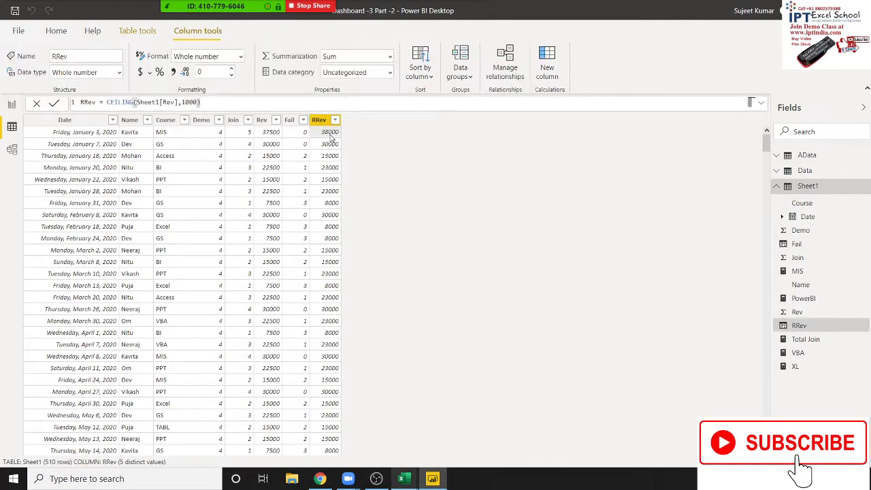
double_click(133, 101)
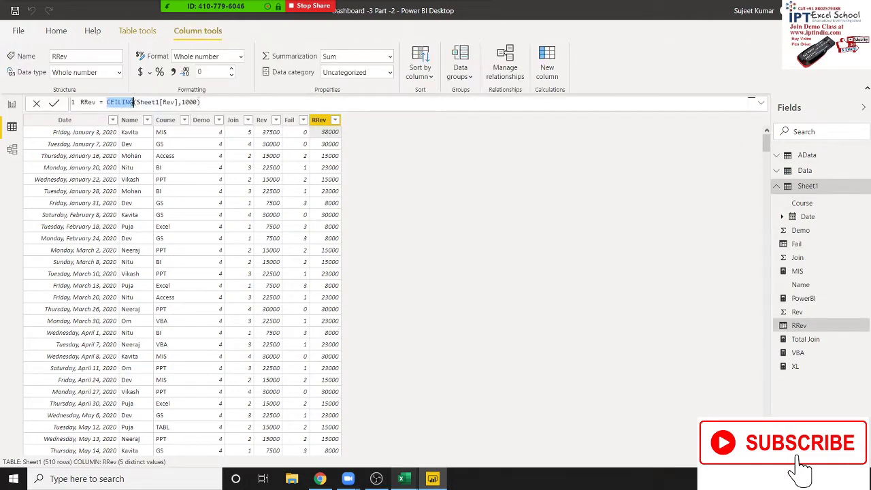
text(FLOOR)
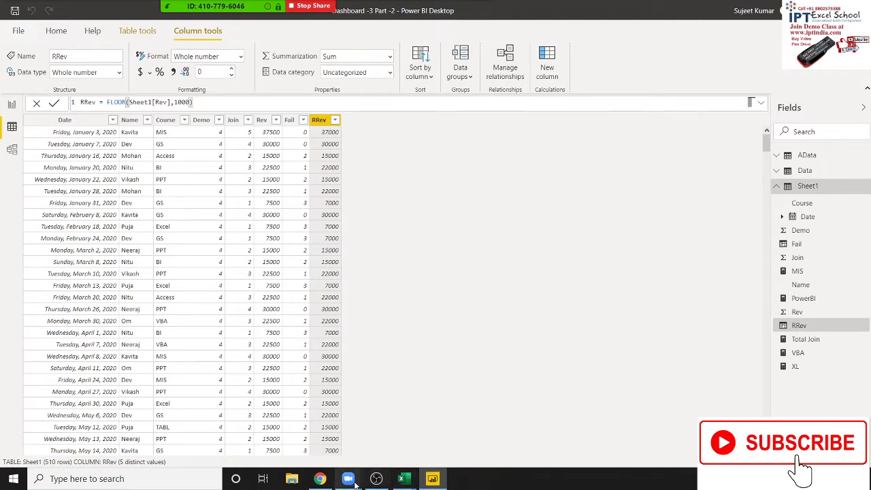
click(320, 479)
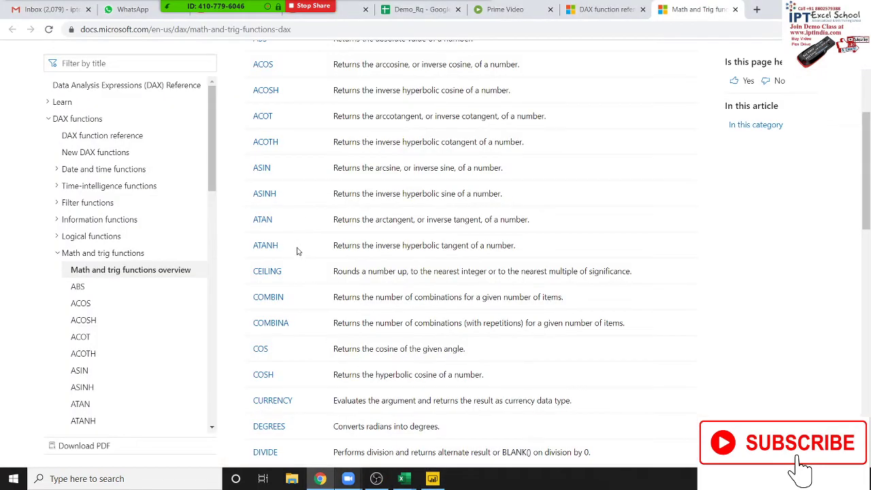
scroll(300, 276, down, 1)
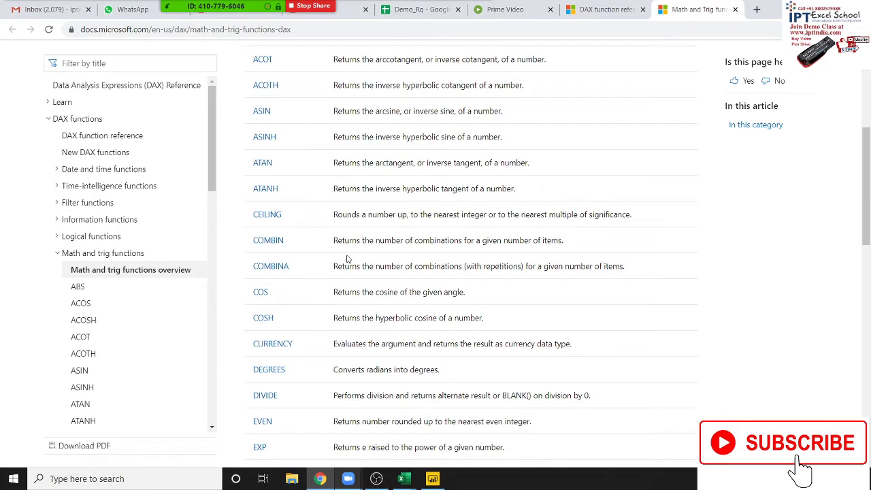
drag(571, 243, 332, 246)
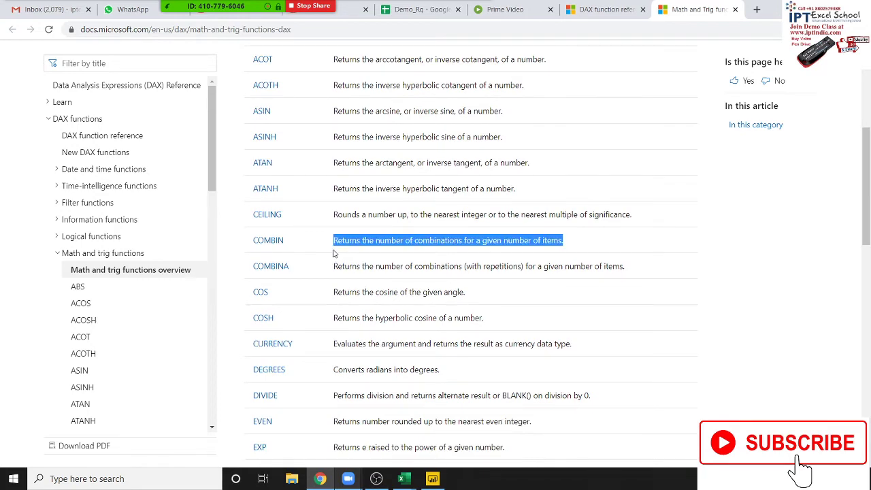
scroll(340, 282, down, 1)
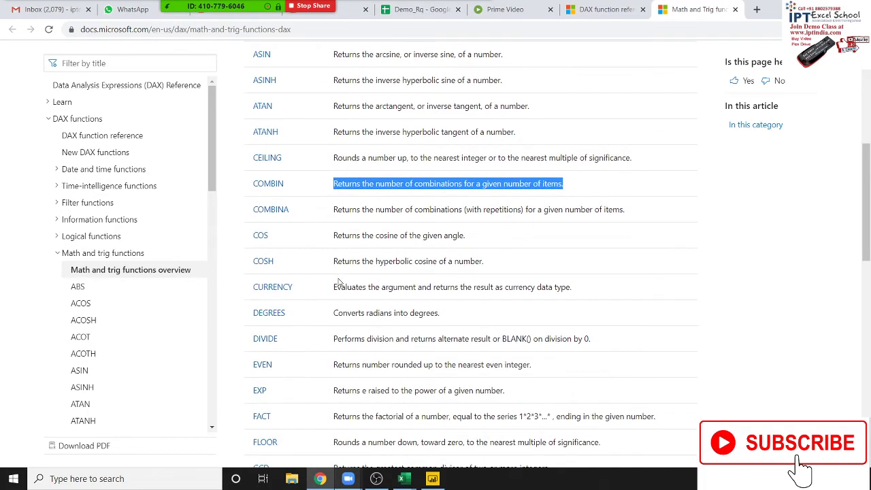
triple_click(382, 289)
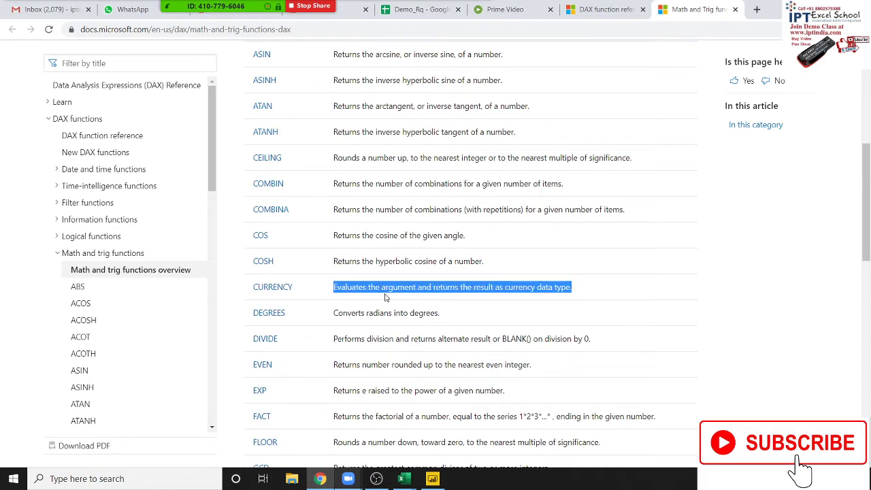
scroll(402, 310, down, 2)
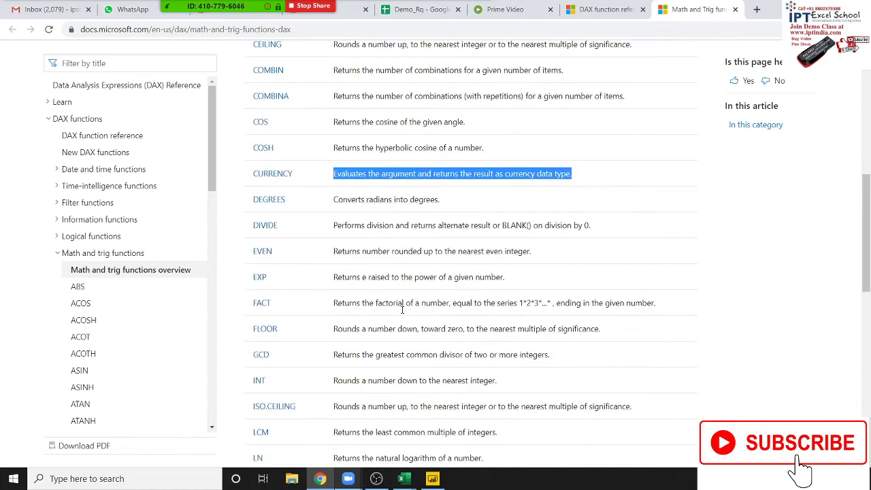
triple_click(331, 305)
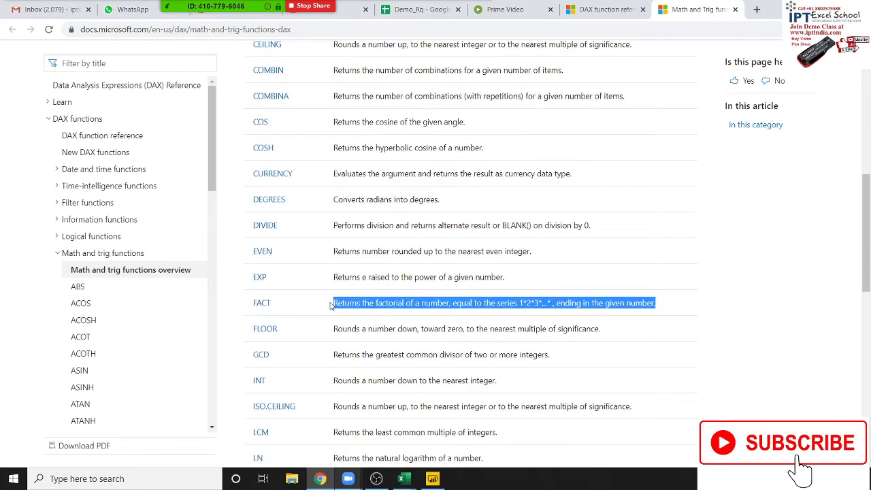
triple_click(342, 329)
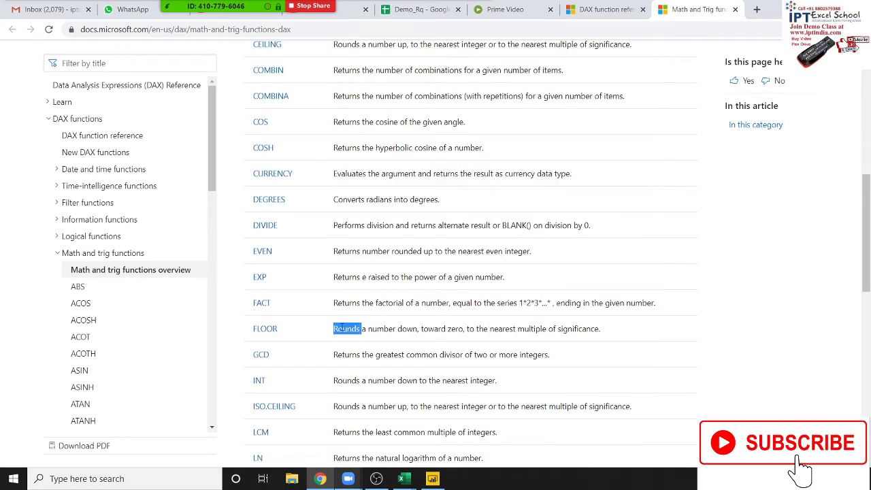
scroll(342, 328, down, 1)
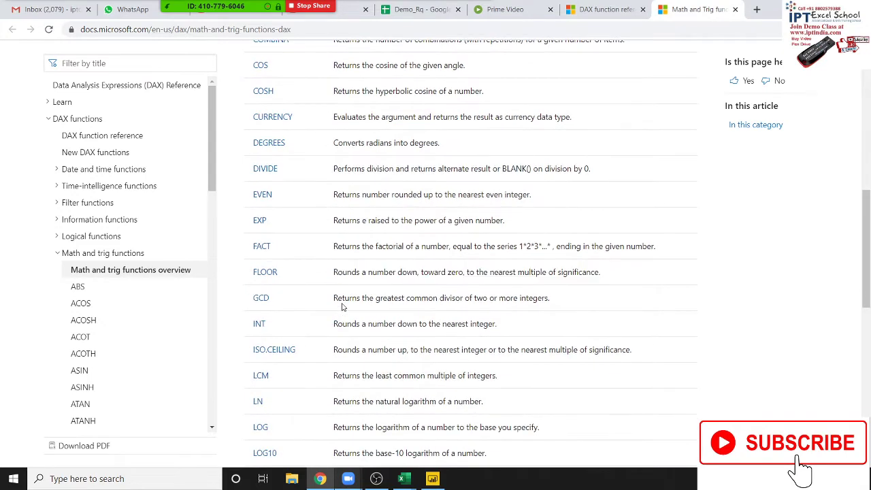
triple_click(342, 301)
double_click(343, 321)
triple_click(343, 321)
scroll(348, 326, down, 2)
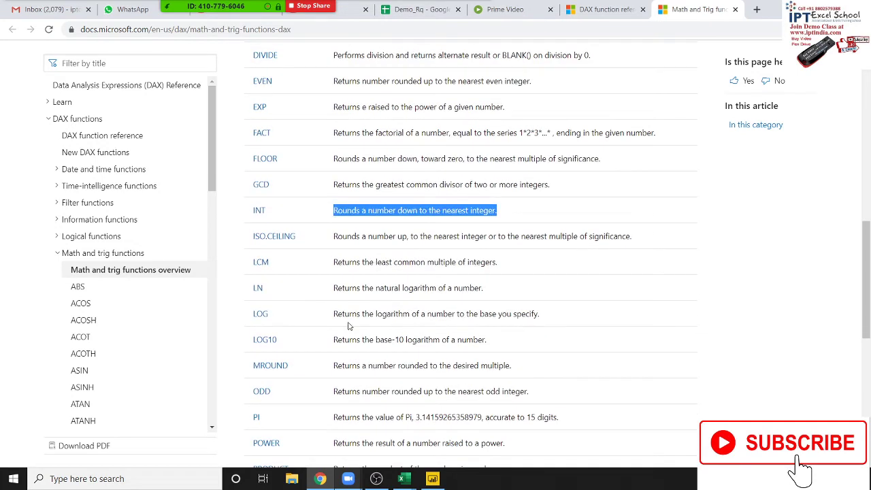
key(alt+Tab)
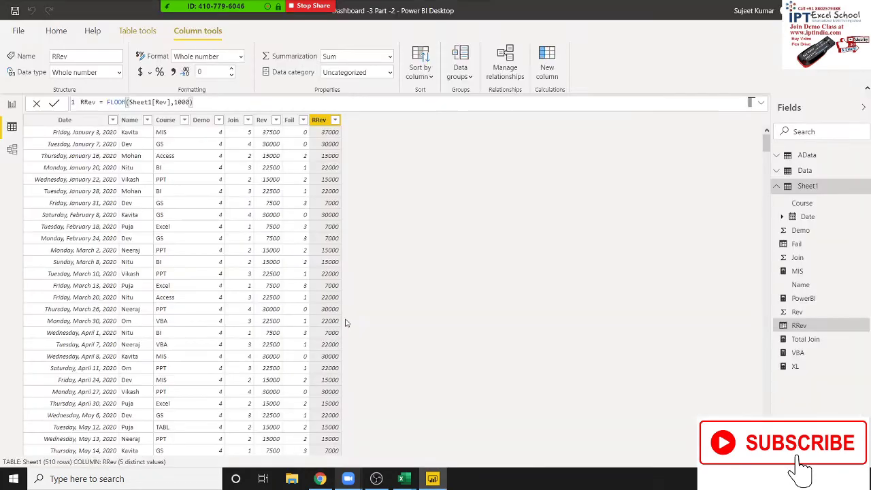
- Add a GST calculated column as Sheet1[Rev]*0.18, removing the percent sign that caused errors
click(539, 78)
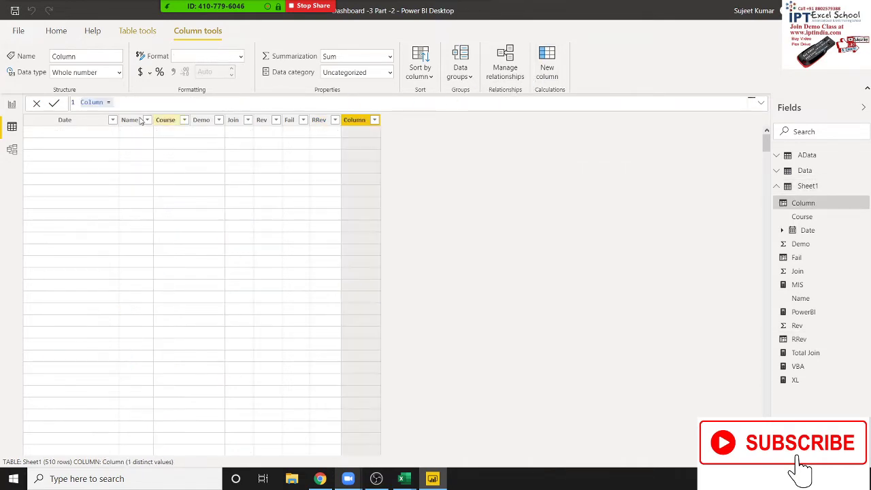
double_click(82, 101)
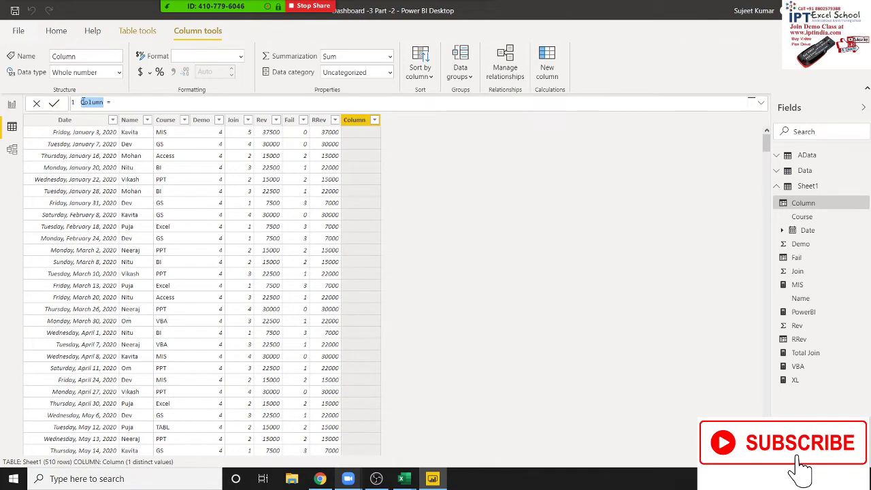
text(GST = )
text(Rev)
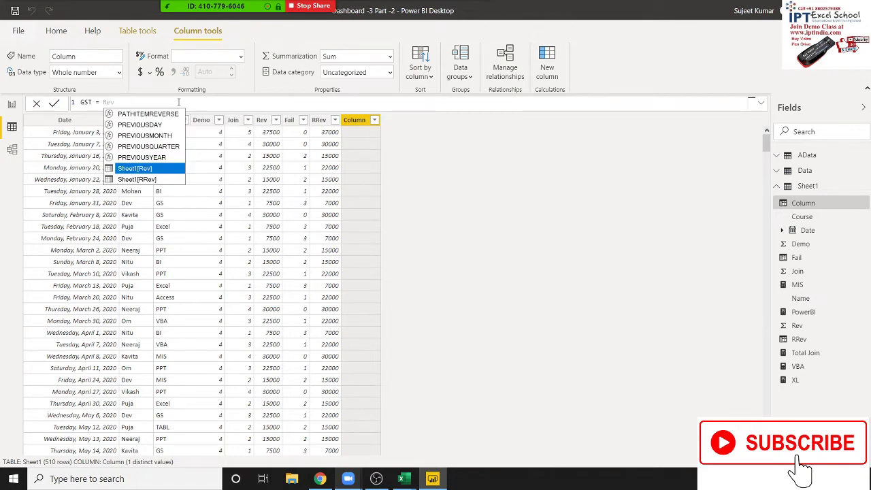
key(Tab)
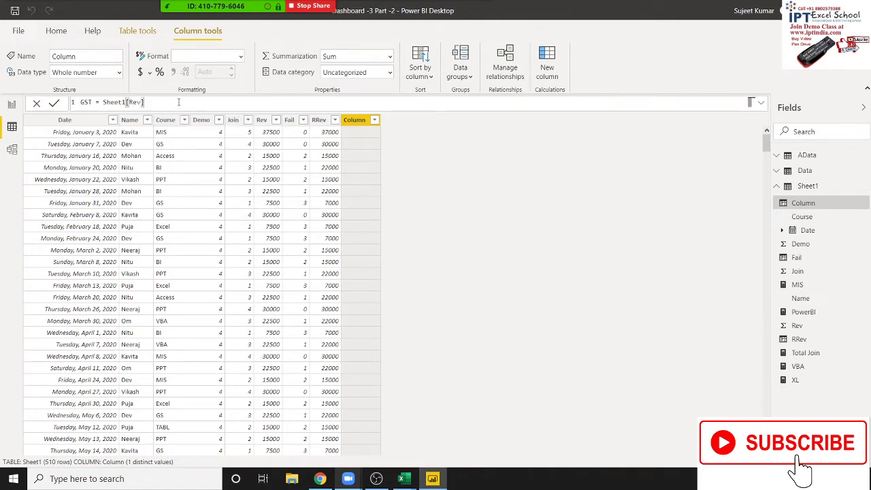
text(*1)
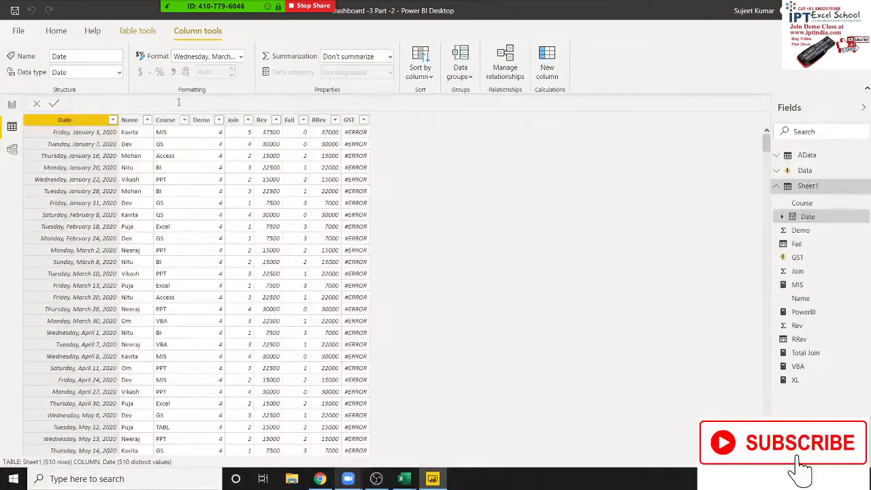
click(358, 143)
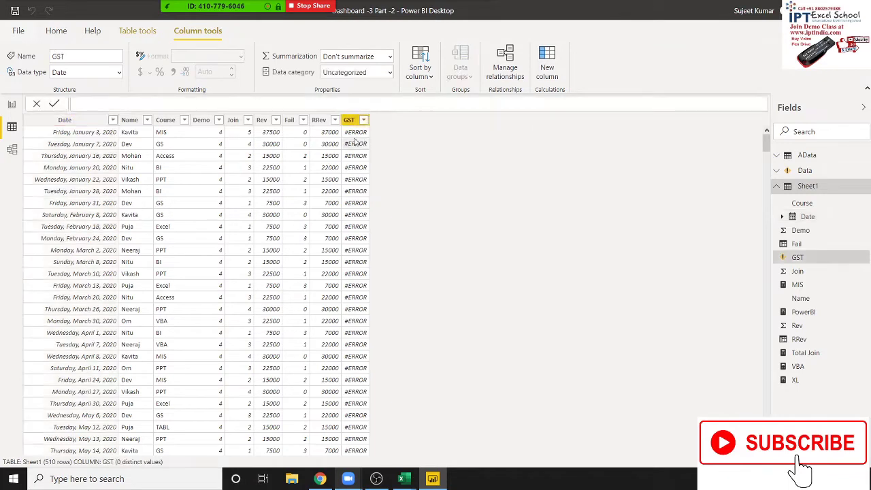
key(BackSpace)
text(GST = Sheet1[Rev]*0.18)
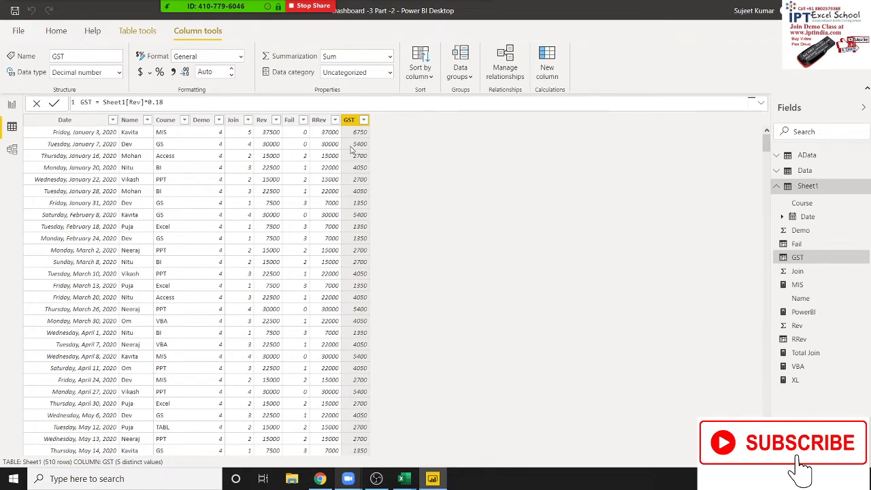
- Format the GST column as a decimal number showing 2 decimal places
click(347, 121)
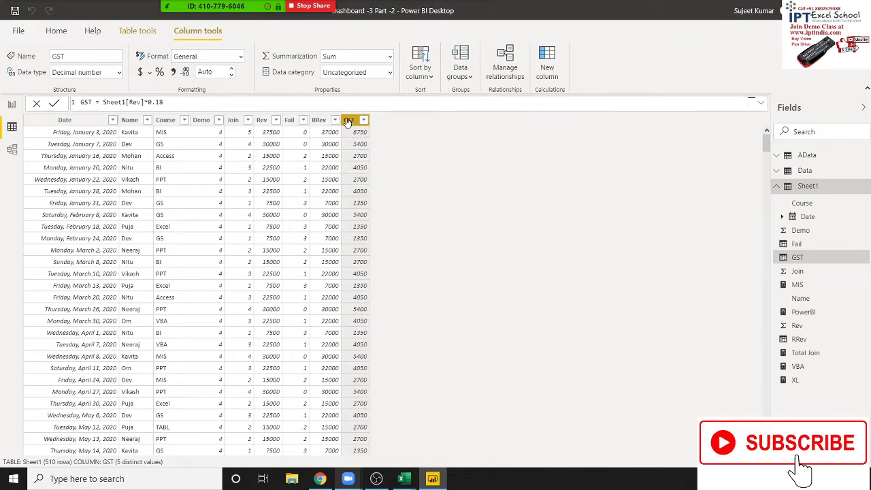
click(91, 73)
click(128, 80)
click(188, 76)
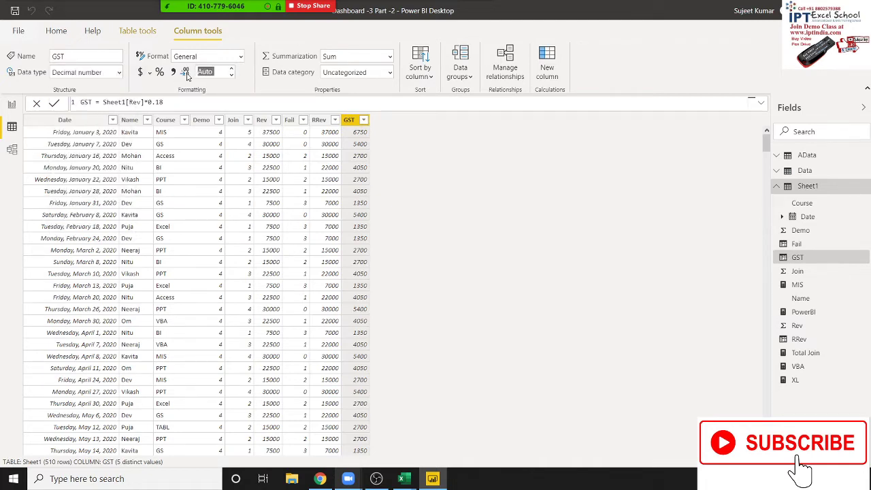
click(234, 72)
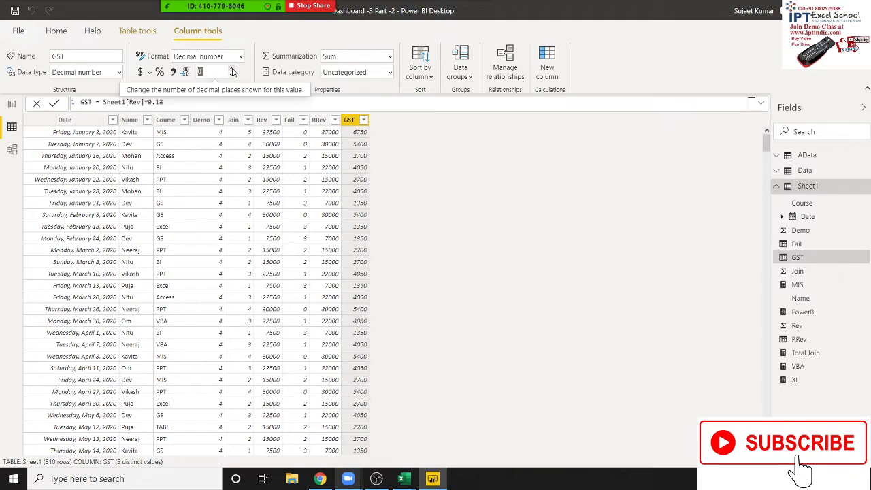
click(232, 70)
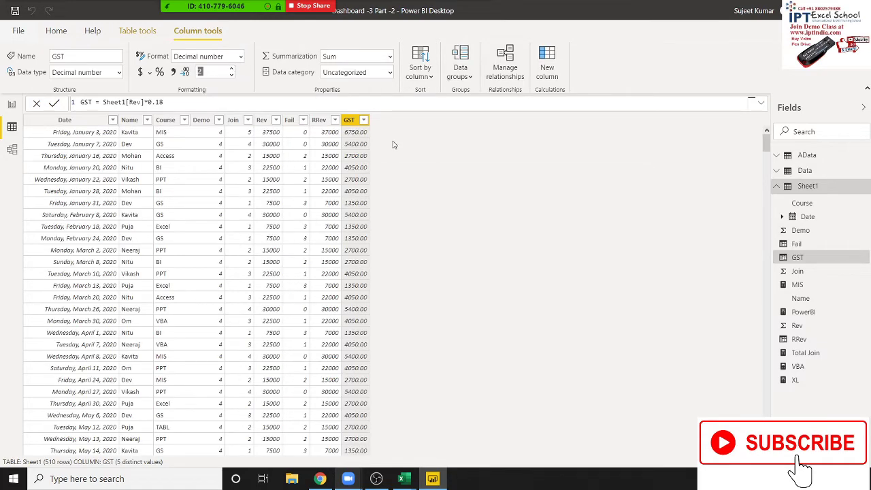
scroll(414, 286, down, 3)
scroll(414, 286, down, 2)
scroll(406, 244, up, 5)
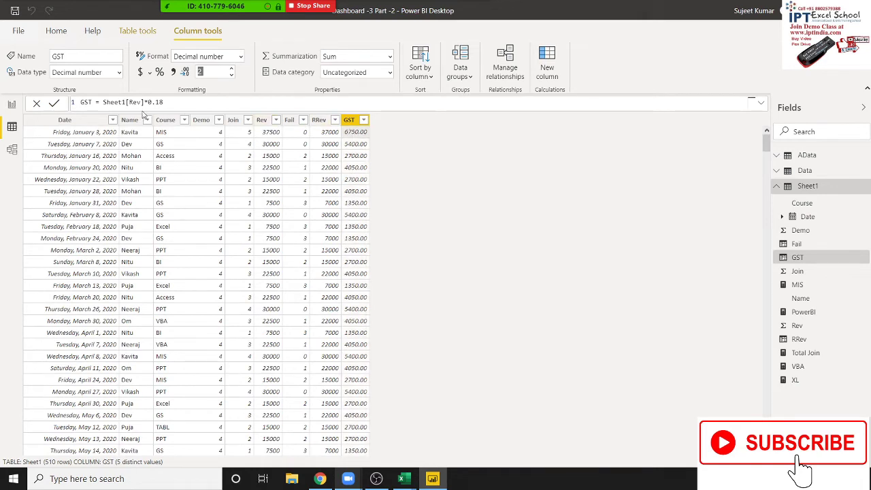
click(167, 103)
text(7)
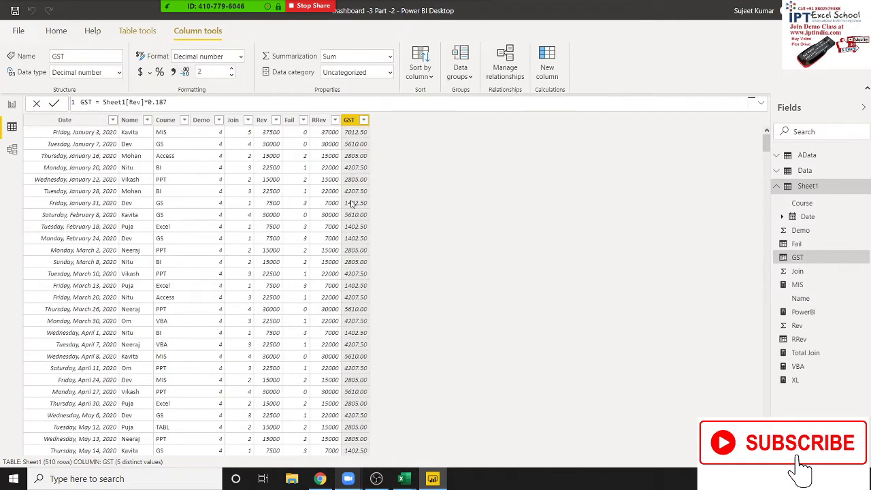
- Change the GST formula to INT(Sheet1[Rev]*0.187) so values truncate to whole numbers
scroll(380, 398, down, 5)
scroll(384, 418, down, 4)
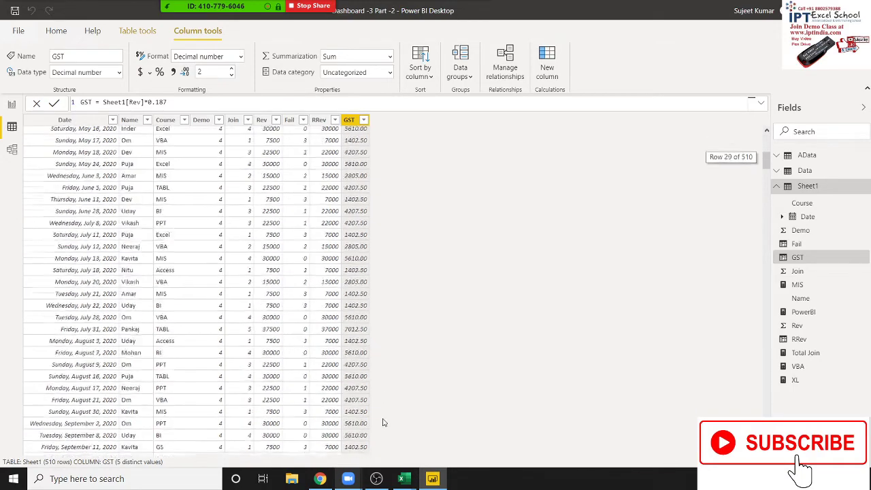
scroll(383, 423, up, 3)
scroll(386, 421, up, 3)
scroll(389, 418, up, 3)
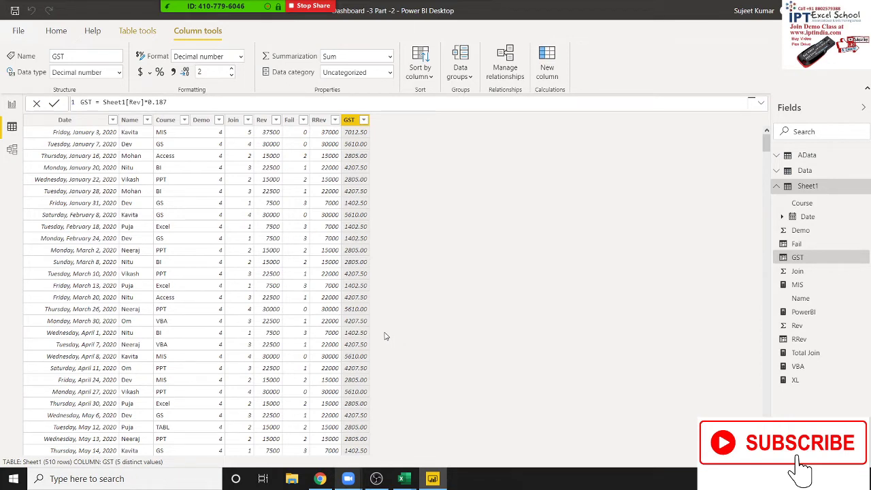
double_click(105, 102)
text(int)
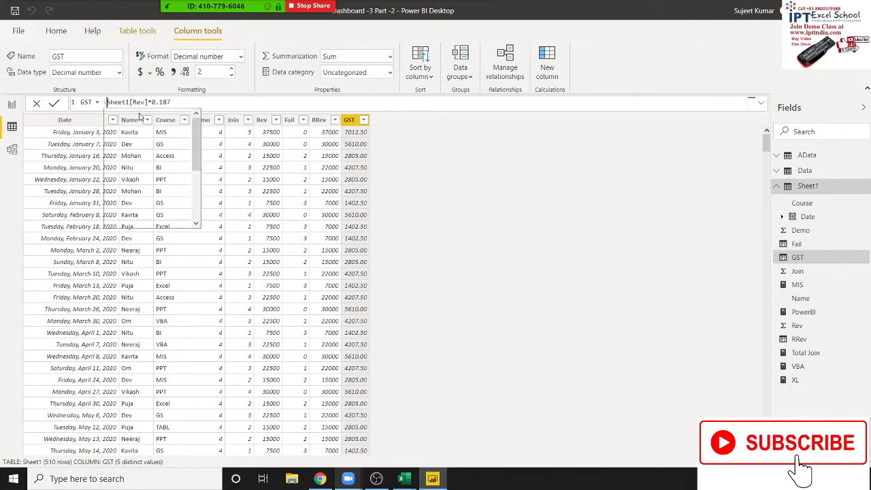
key(Tab)
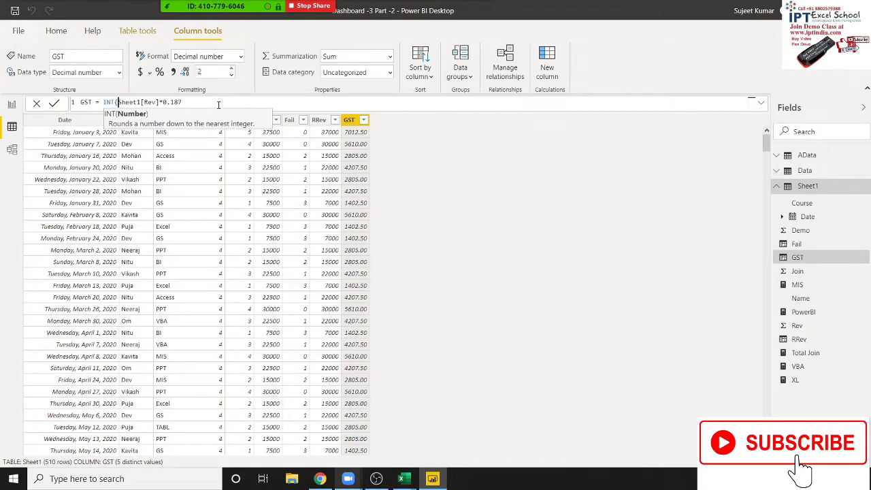
click(218, 103)
text())
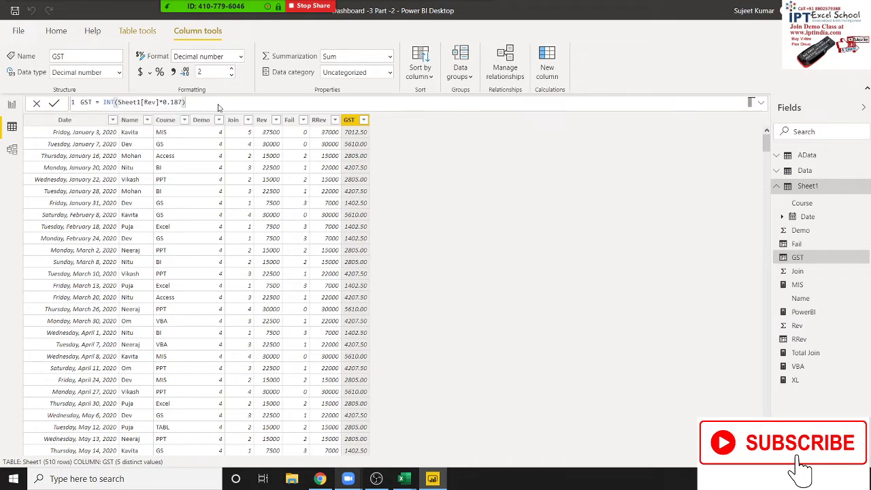
key(Return)
- In Chrome's DAX math functions docs, open the ISO.CEILING reference
key(alt+Tab)
scroll(364, 300, down, 2)
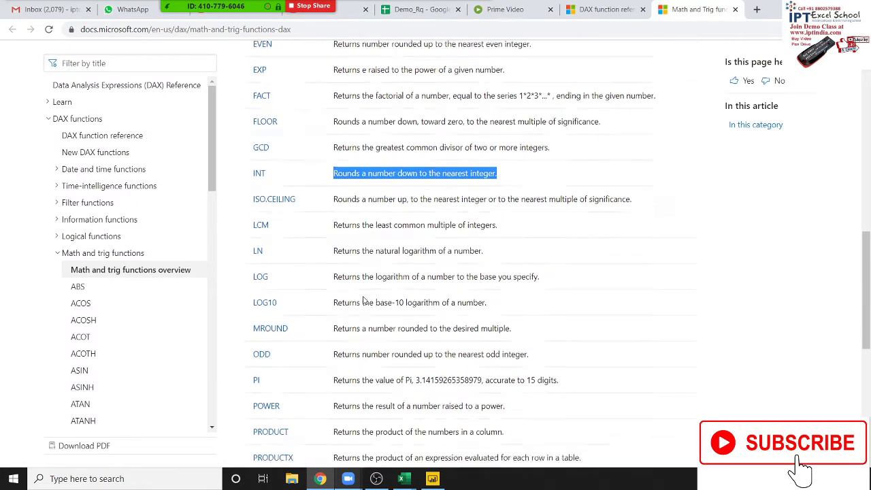
scroll(363, 300, down, 2)
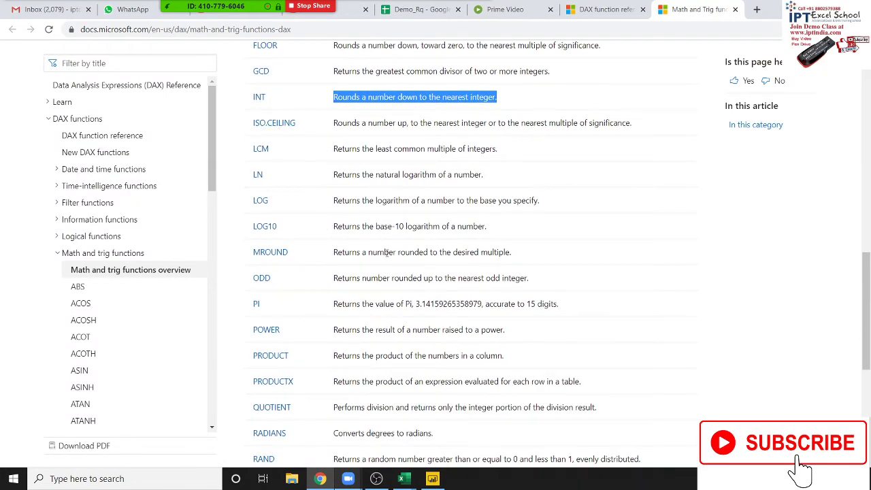
scroll(386, 254, down, 2)
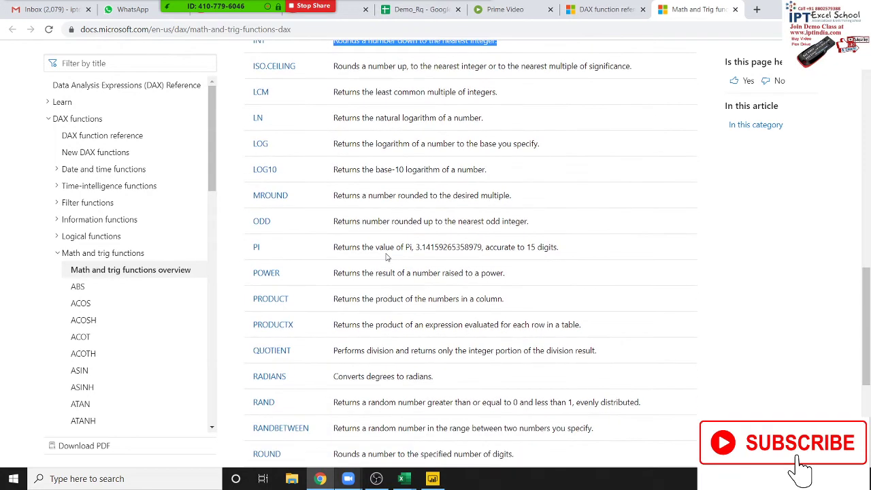
click(283, 73)
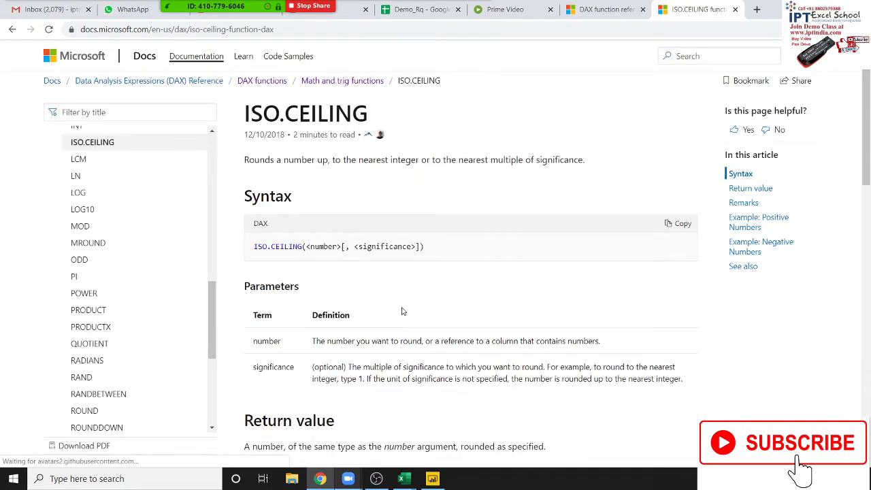
- Read the ISO.CEILING examples, e.g. ISO.CEILING(4.42,0.05) = 4.45, then return to the Math and Trig overview
scroll(400, 310, down, 2)
scroll(398, 313, down, 2)
scroll(396, 318, down, 2)
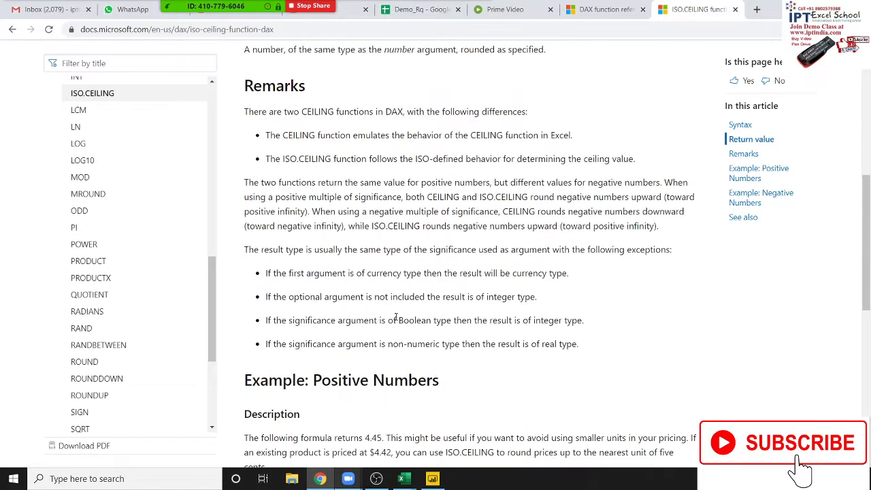
scroll(396, 319, down, 3)
scroll(349, 344, down, 1)
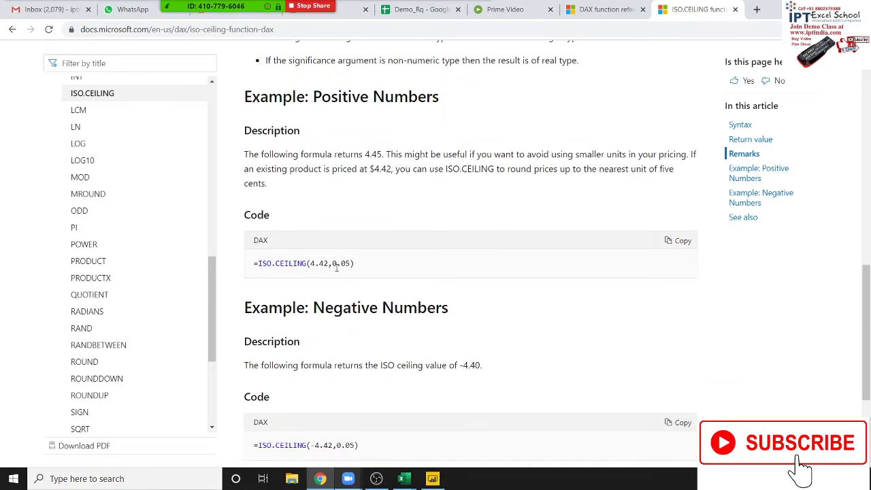
drag(350, 264, 336, 264)
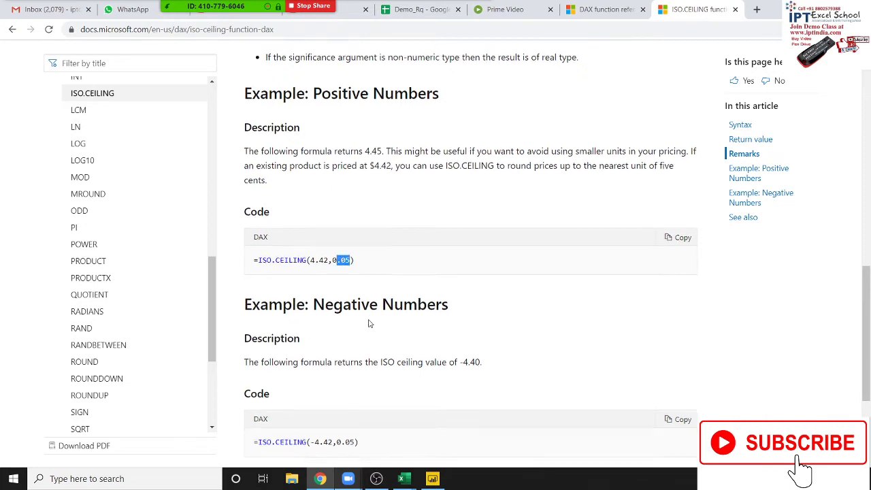
scroll(365, 337, down, 2)
scroll(364, 353, down, 1)
click(363, 349)
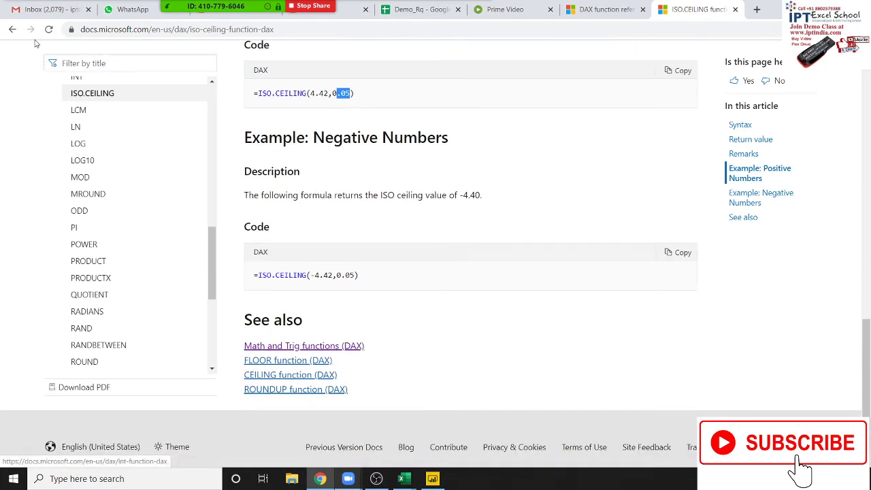
- View the MROUND function reference in Chrome, then bring Power BI Desktop back
scroll(383, 333, down, 1)
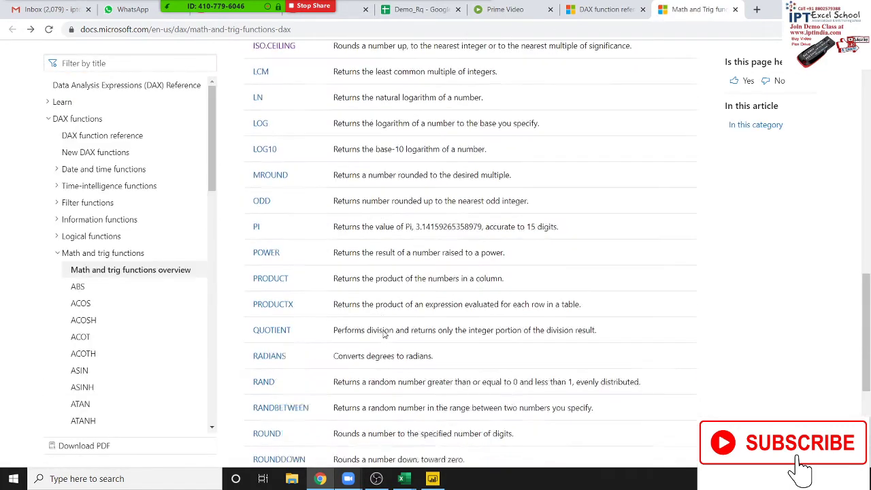
scroll(383, 333, up, 2)
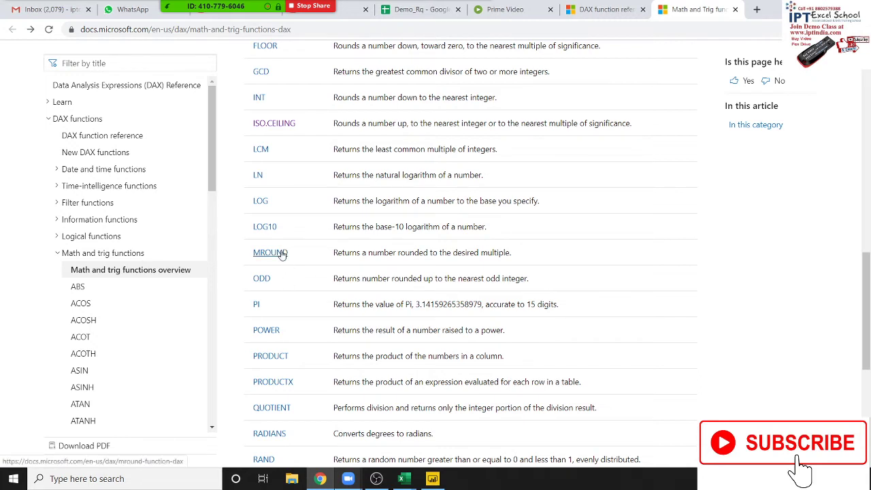
click(283, 254)
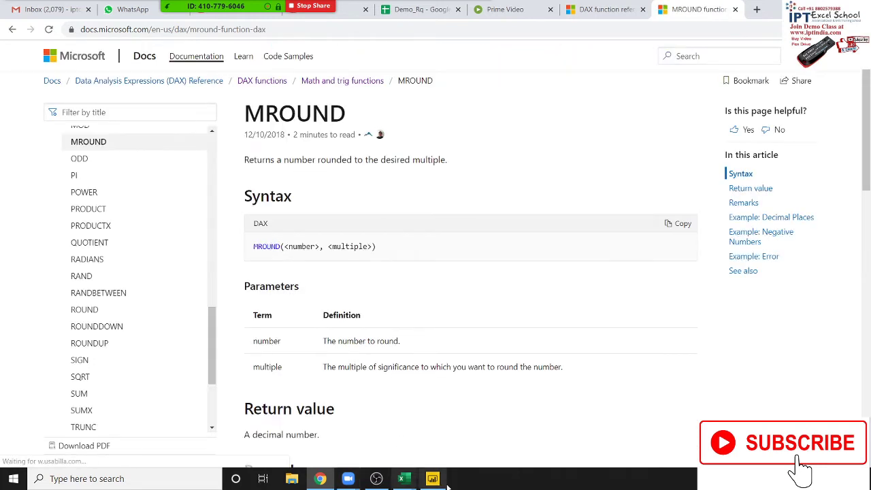
mouse_move(404, 478)
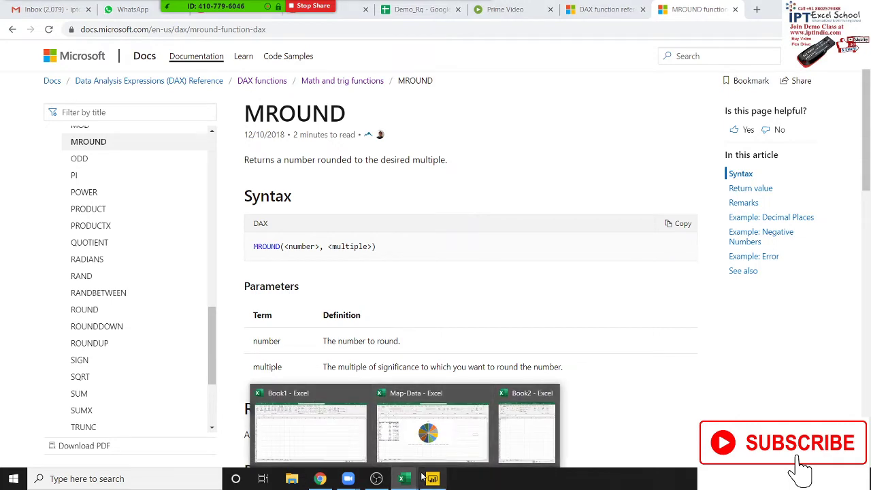
click(432, 481)
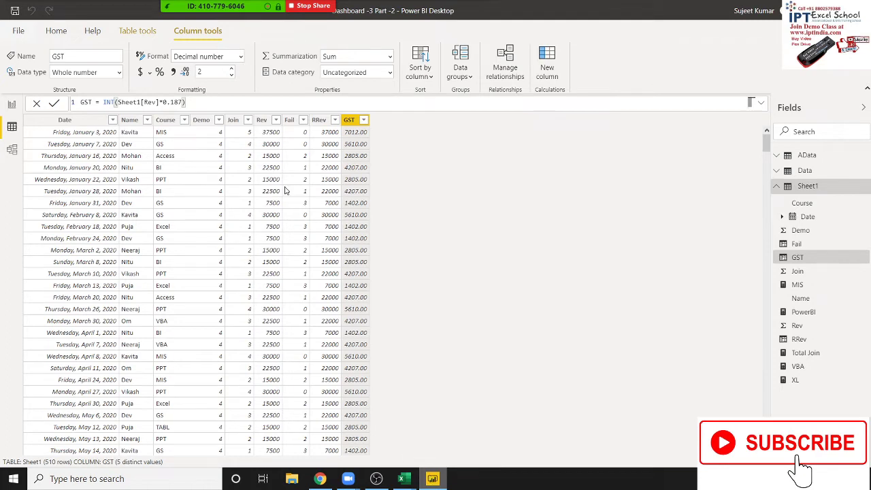
- Select the Demo column to review its values, then go back to the MROUND docs
click(211, 141)
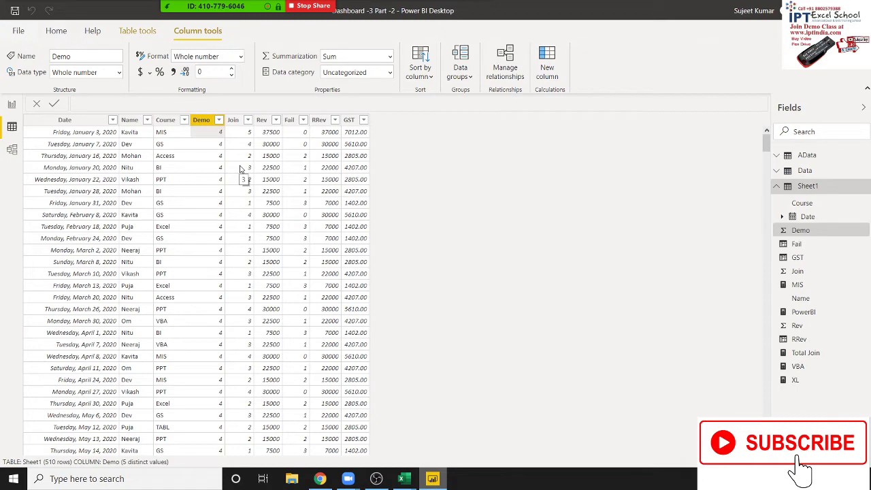
key(alt+Tab)
- Go back to the Math and Trig functions overview and scroll to the QUOTIENT entry
scroll(320, 243, down, 2)
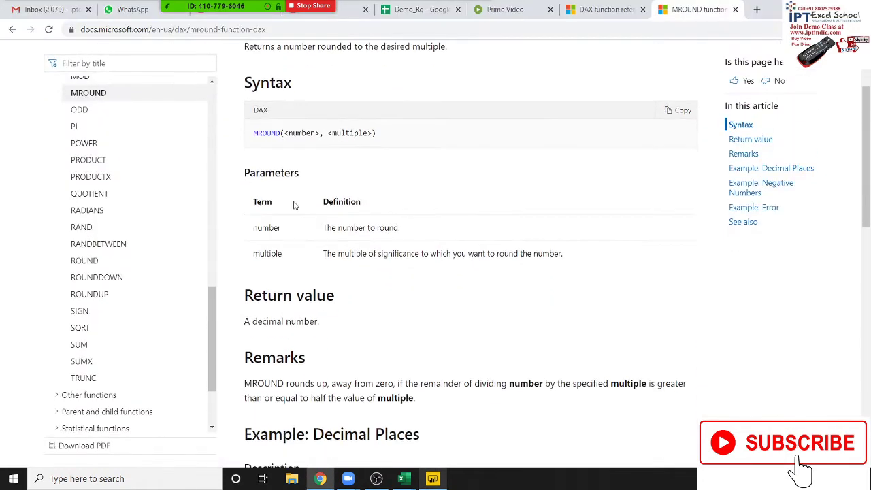
click(12, 29)
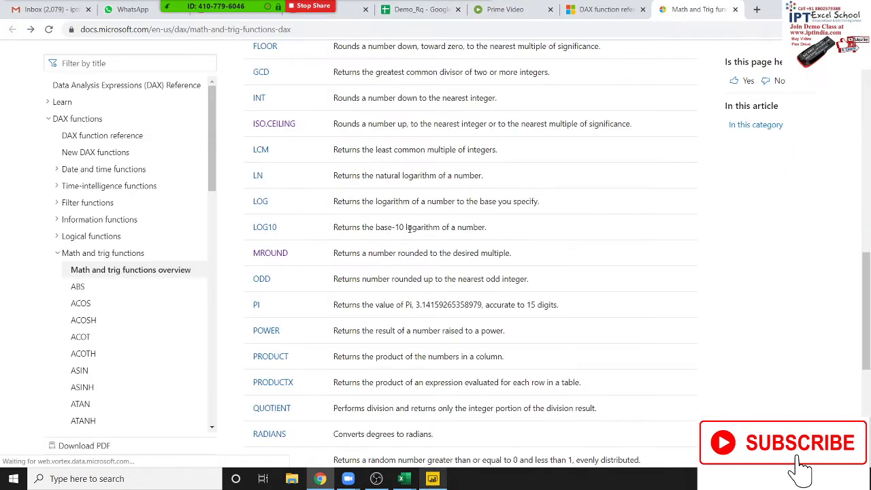
scroll(402, 241, down, 2)
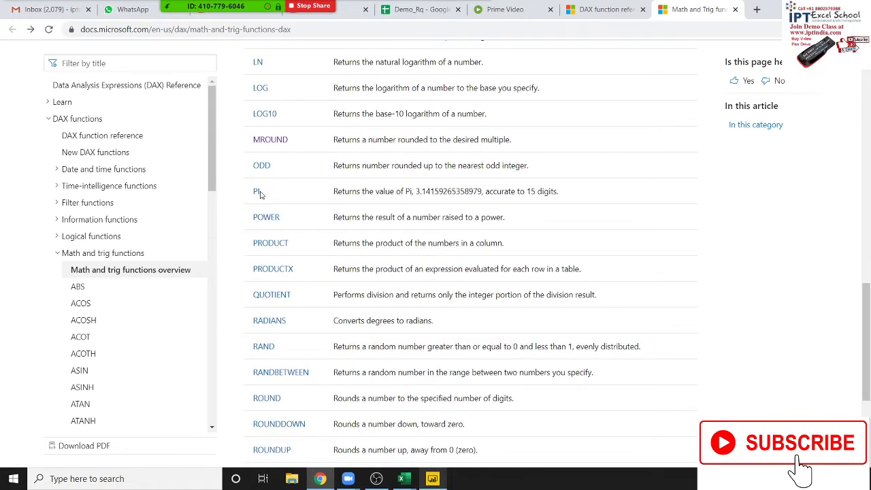
scroll(260, 204, down, 1)
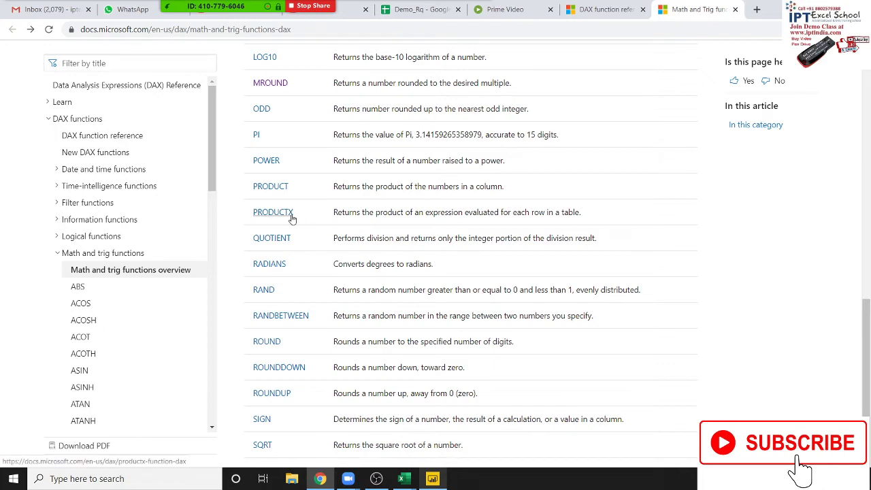
scroll(335, 250, down, 1)
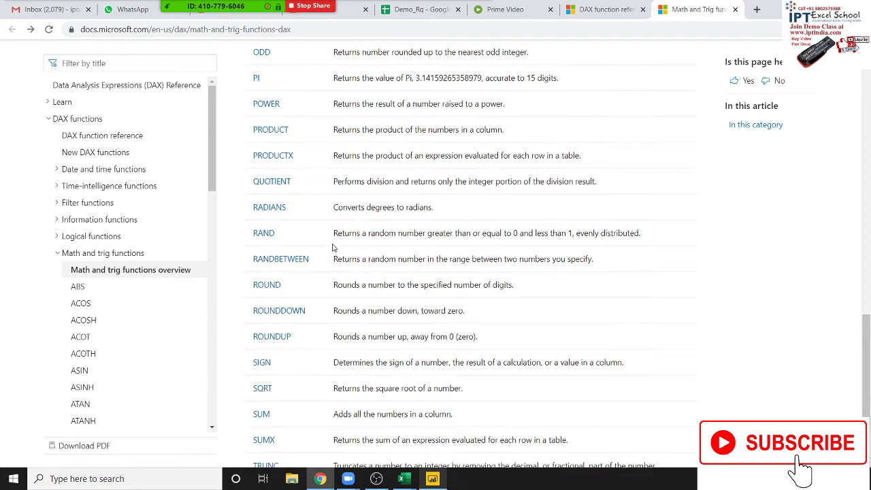
- Open the QUOTIENT docs in a new tab and select its first example formula, QUOTIENT(5,2)
right_click(274, 188)
click(292, 195)
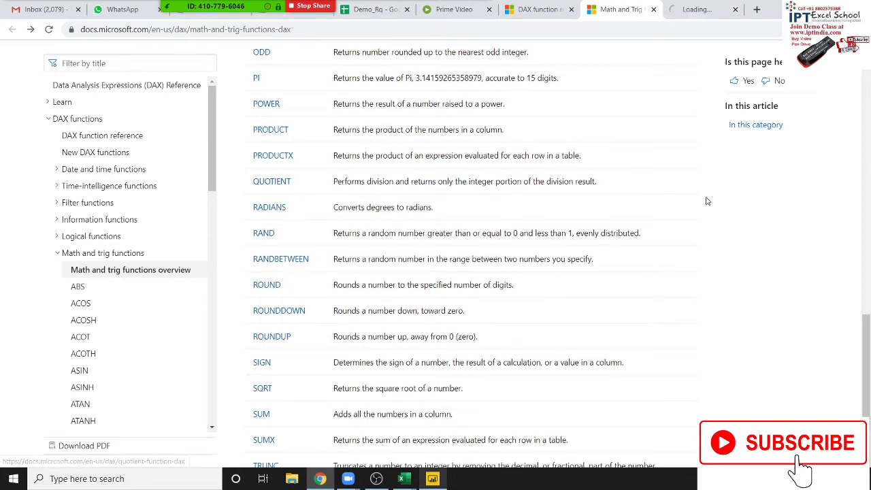
click(695, 15)
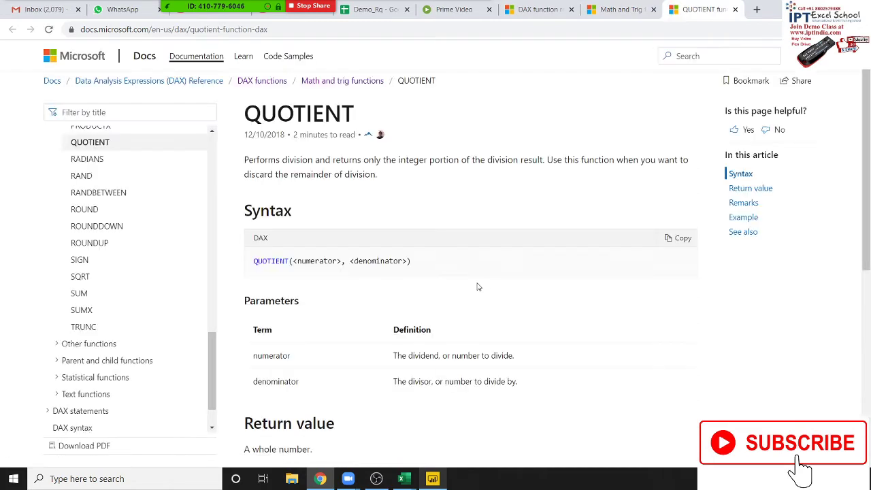
scroll(474, 292, down, 5)
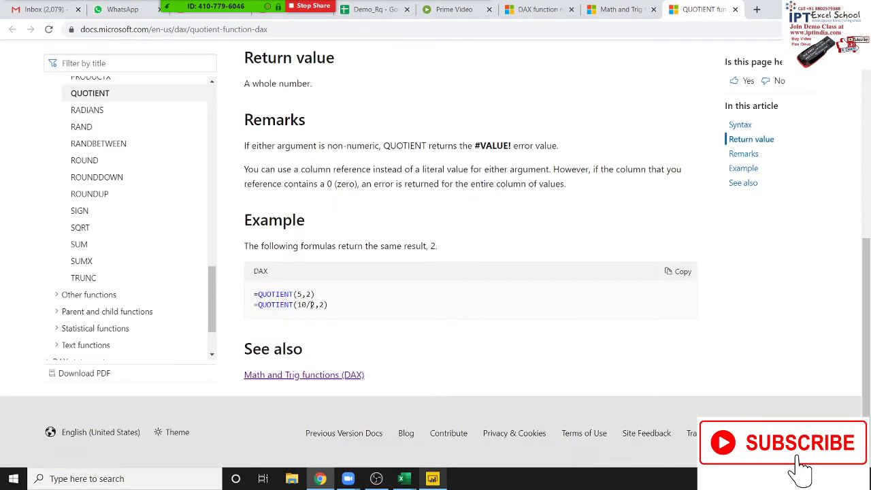
mouse_move(296, 294)
mouse_down()
mouse_move(311, 294)
mouse_move(253, 294)
mouse_up()
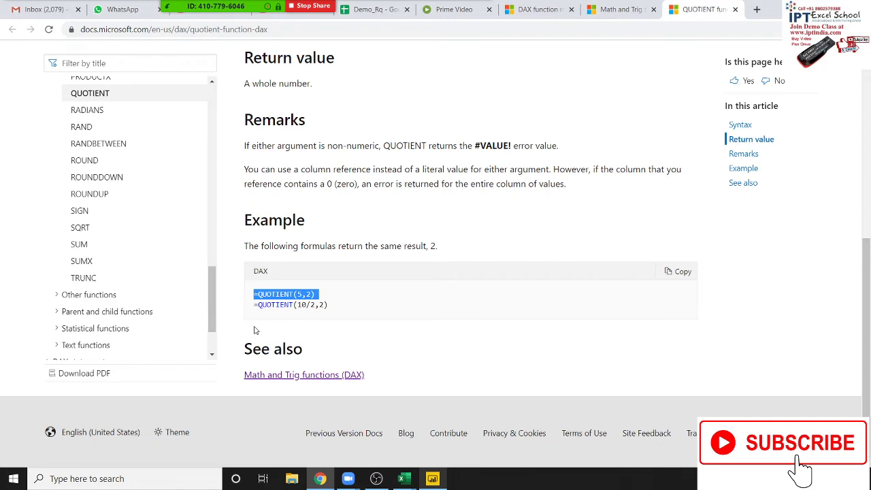
key(alt+Tab)
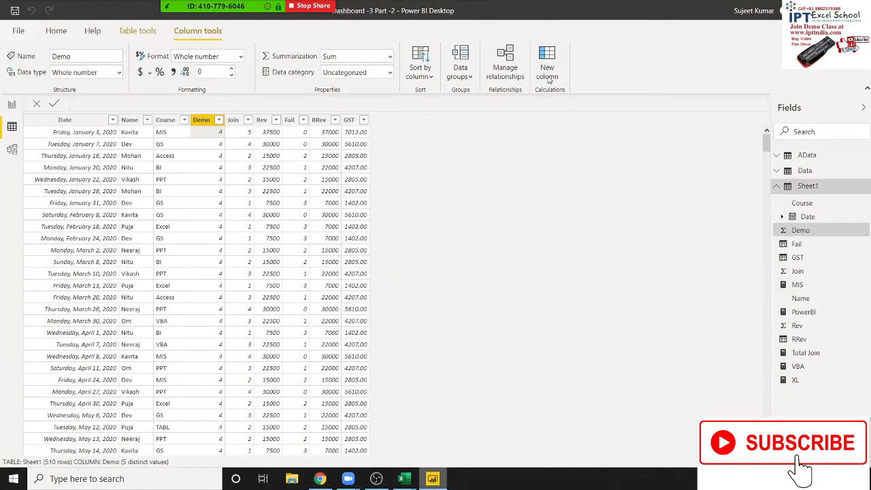
- Add a calculated column Qt = QUOTIENT(10,5) to Sheet1, returning 2 on every row
click(549, 79)
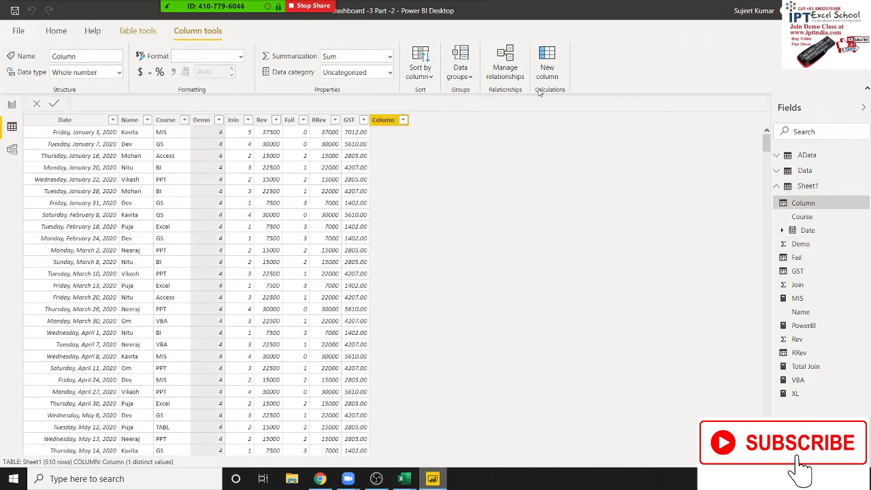
double_click(93, 101)
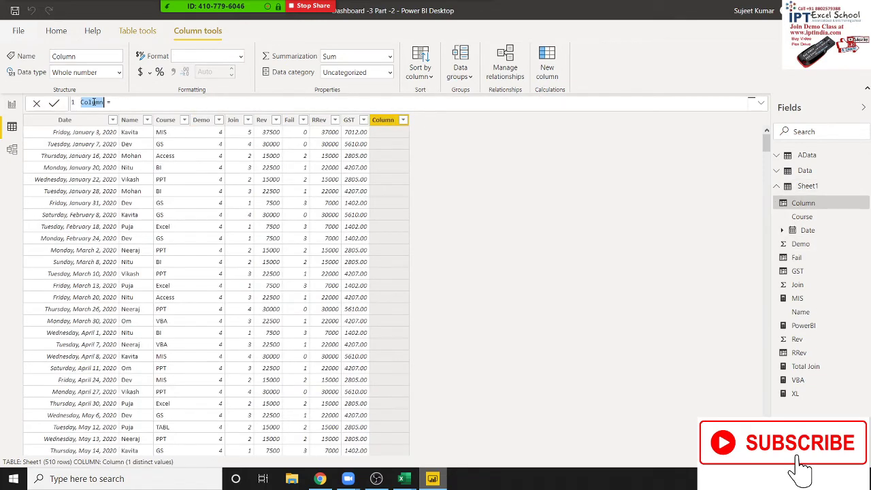
text(Qt = )
text(qu)
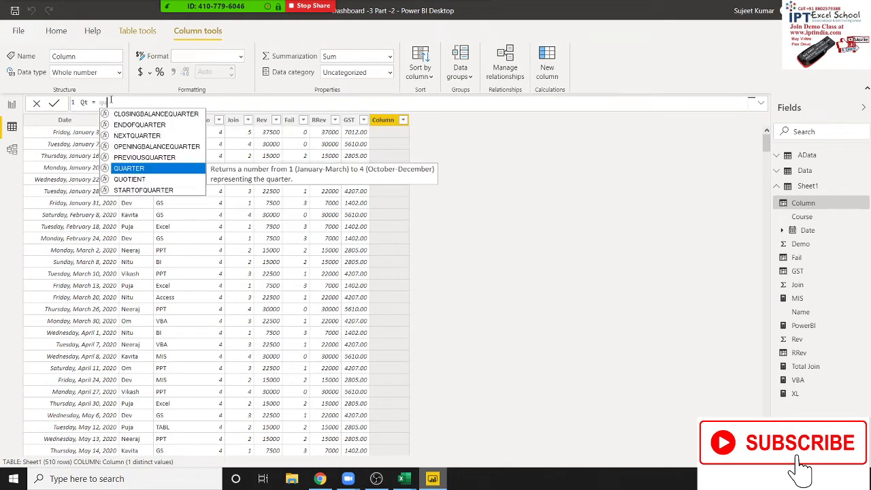
text(i)
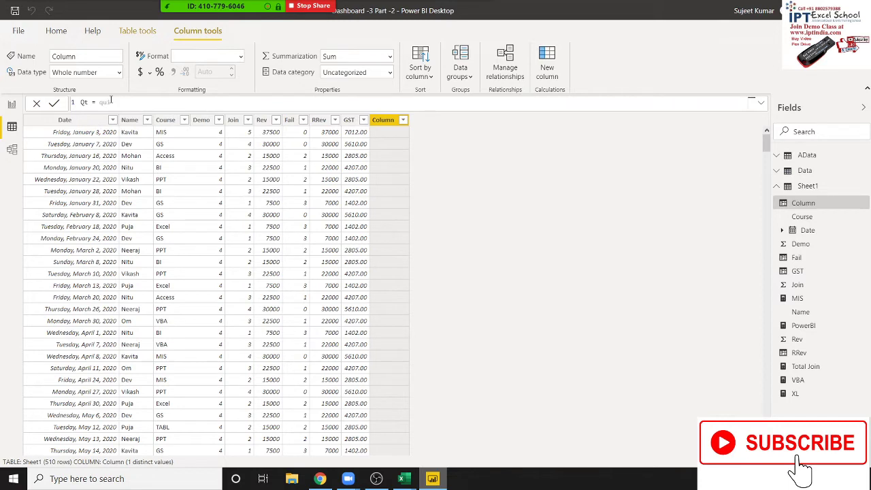
key(BackSpace)
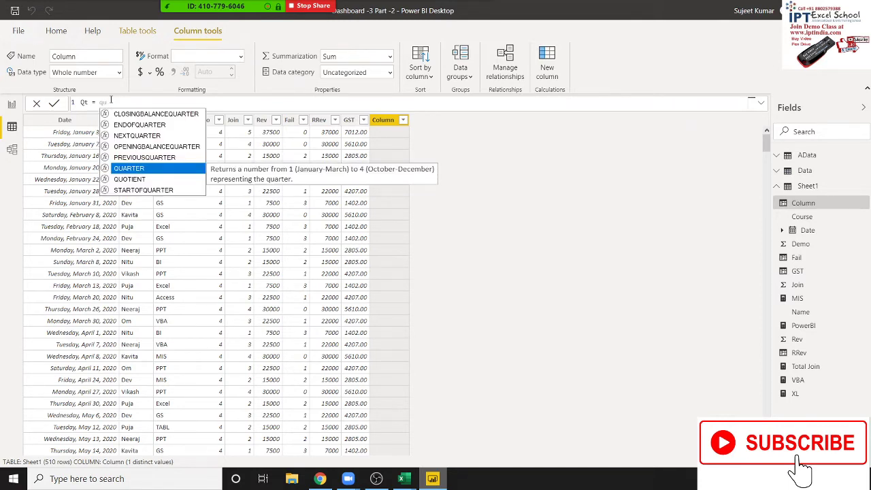
key(Down)
key(Tab)
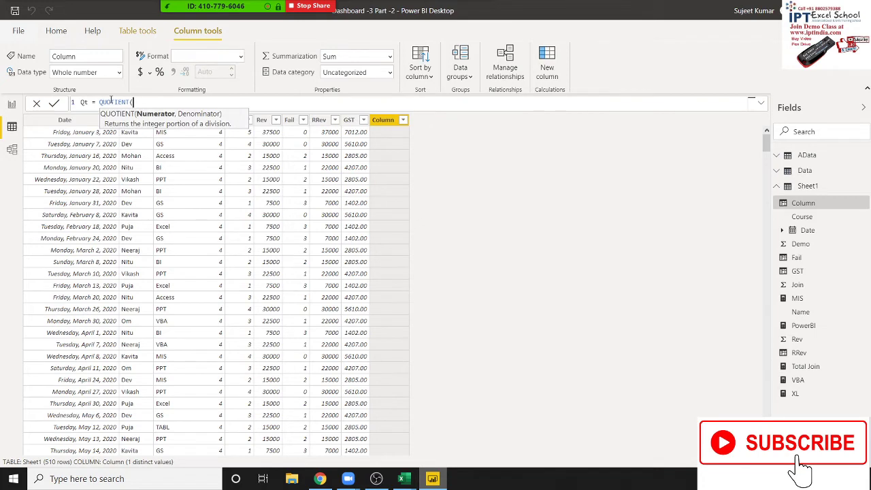
text(10)
text(,5)
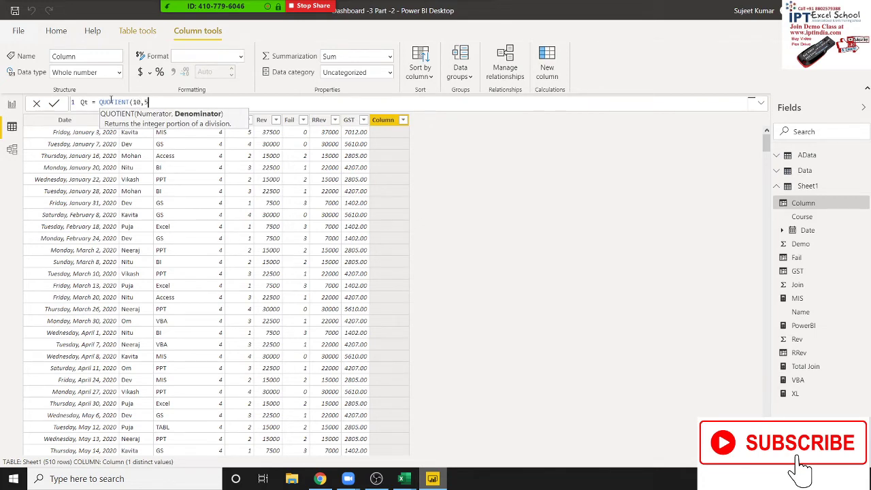
text())
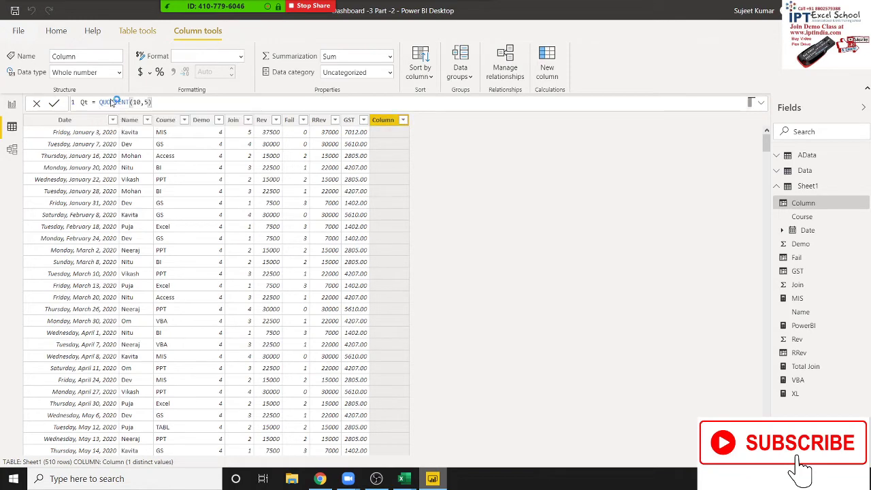
key(Return)
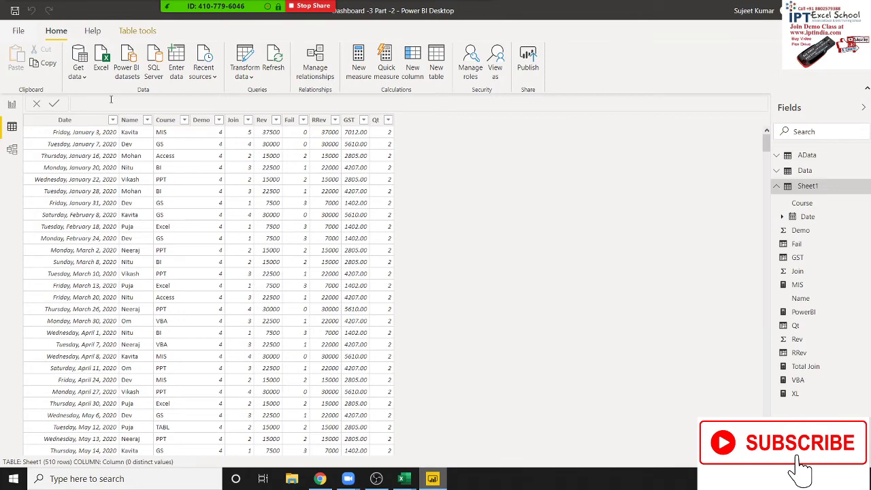
- Select the Qt column, close the QUOTIENT tab in Chrome, and browse the RAND-through-ROUNDDOWN entries
click(381, 170)
key(alt+Tab)
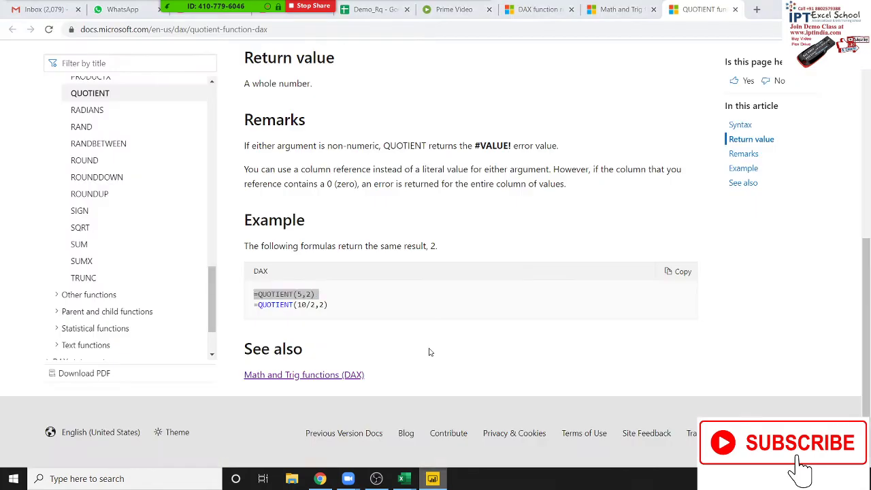
click(735, 9)
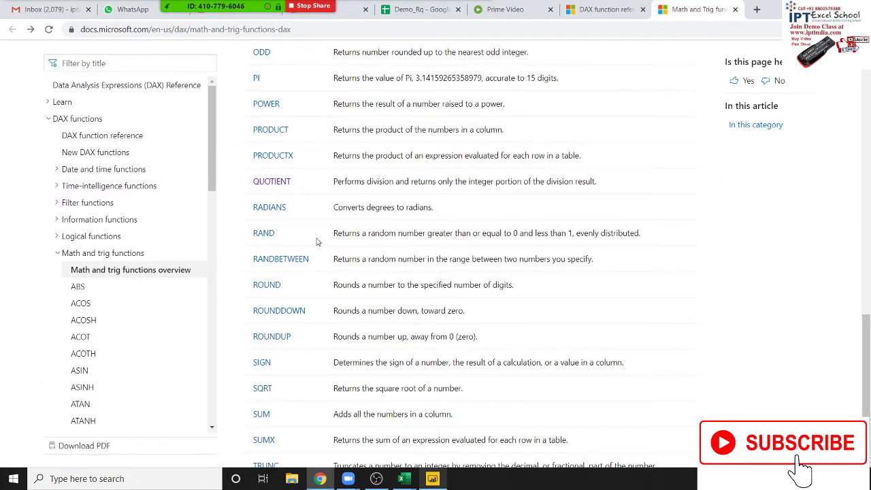
scroll(321, 242, down, 2)
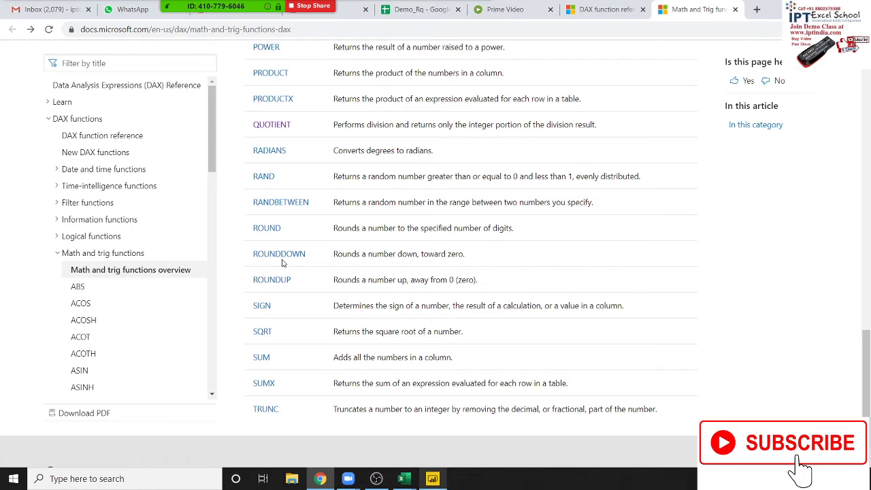
key(alt+Tab)
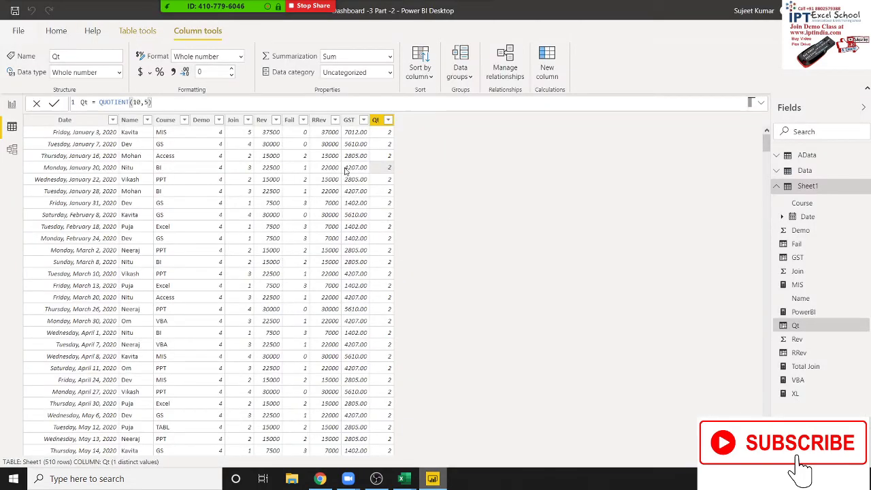
- Replace INT with ROUND in the GST formula, adding a 0 digits argument
click(353, 136)
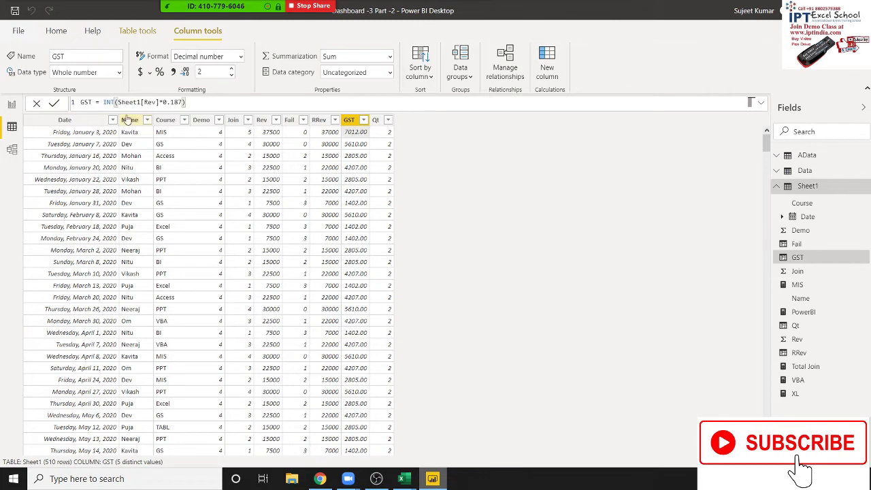
double_click(109, 102)
text(roun)
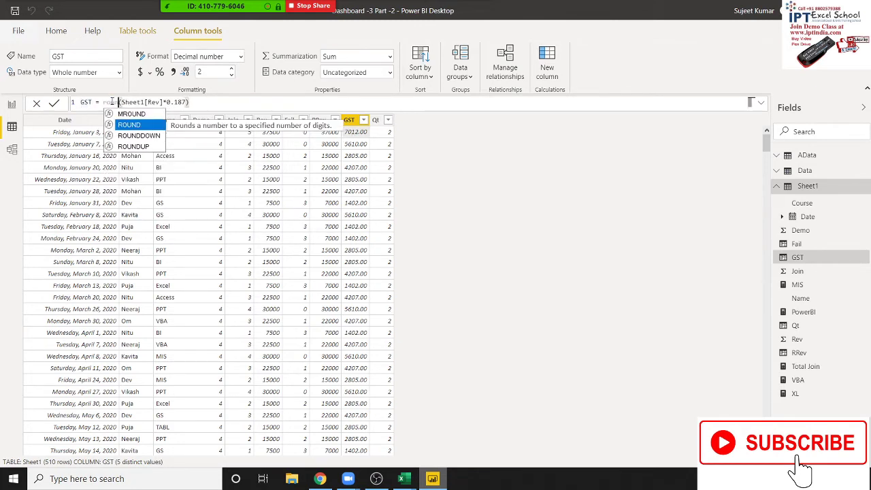
key(Tab)
click(232, 103)
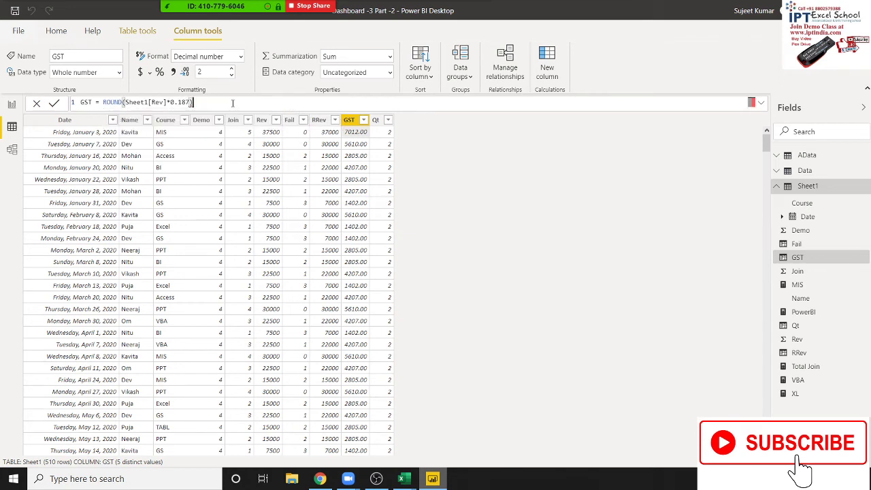
text(,)
text(0)
text())
key(Return)
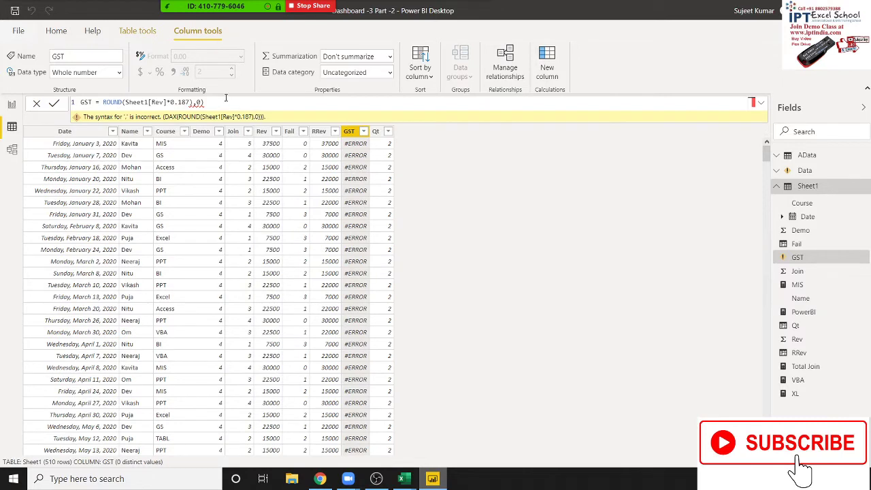
- Rework the GST formula's brackets into ROUND((Sheet1[Rev]*0.187)), dropping the digits argument
click(191, 102)
text())
click(125, 102)
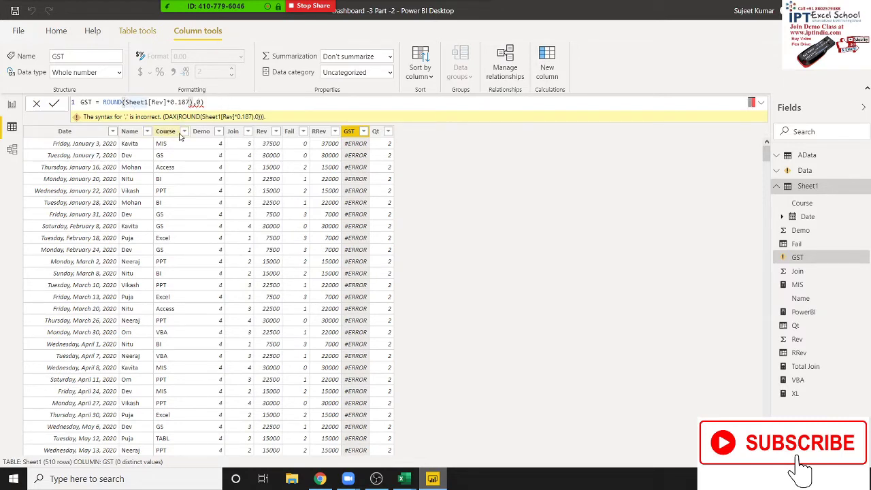
text(()
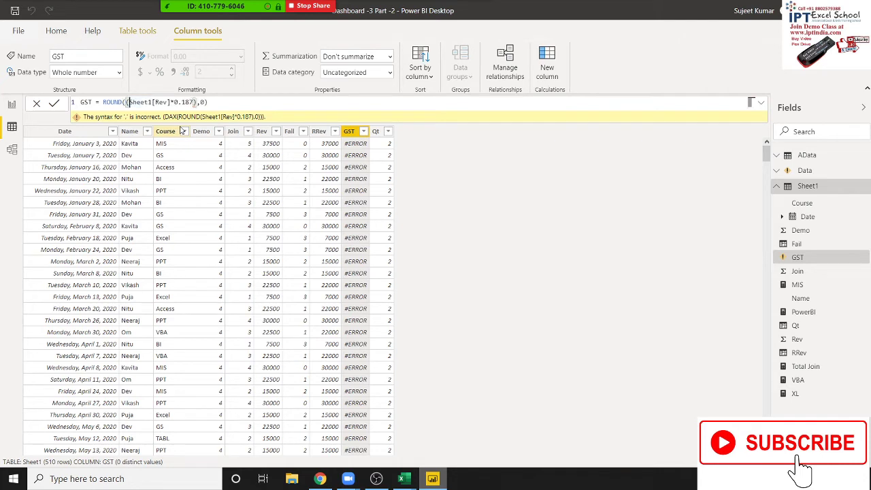
click(209, 102)
click(197, 102)
text())
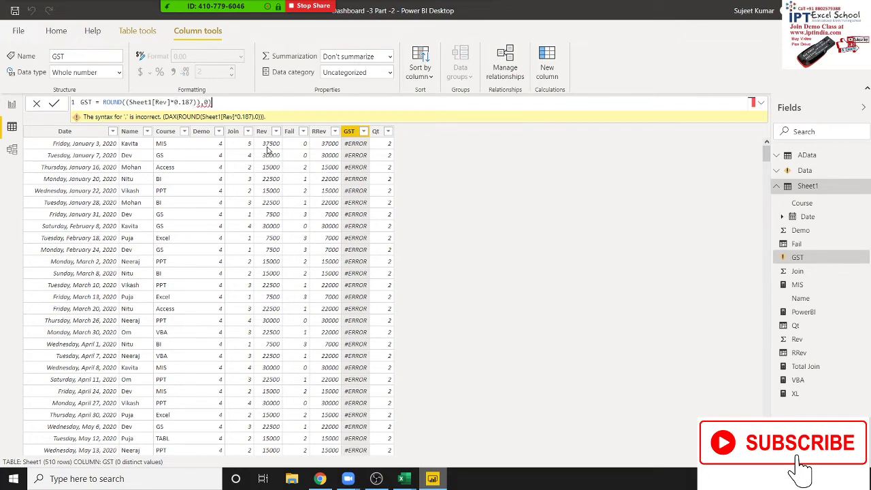
key(BackSpace)
key(BackSpace)
key(BackSpace)
key(BackSpace)
text())
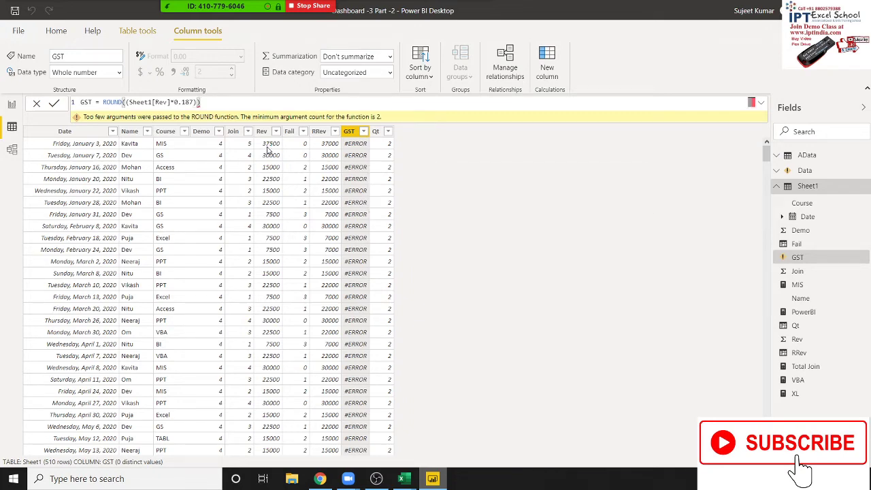
- Read the ROUND(<number>, <num_digits>) syntax in the Chrome docs, then return to Power BI
key(alt+Tab)
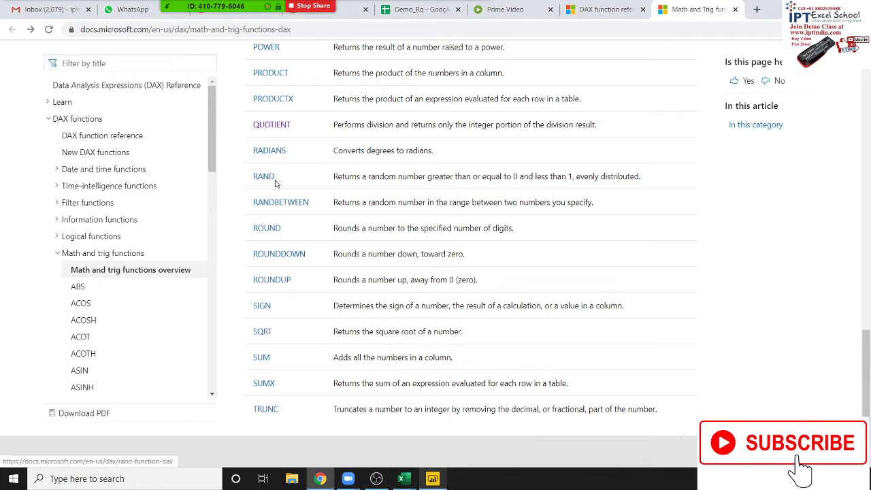
click(275, 233)
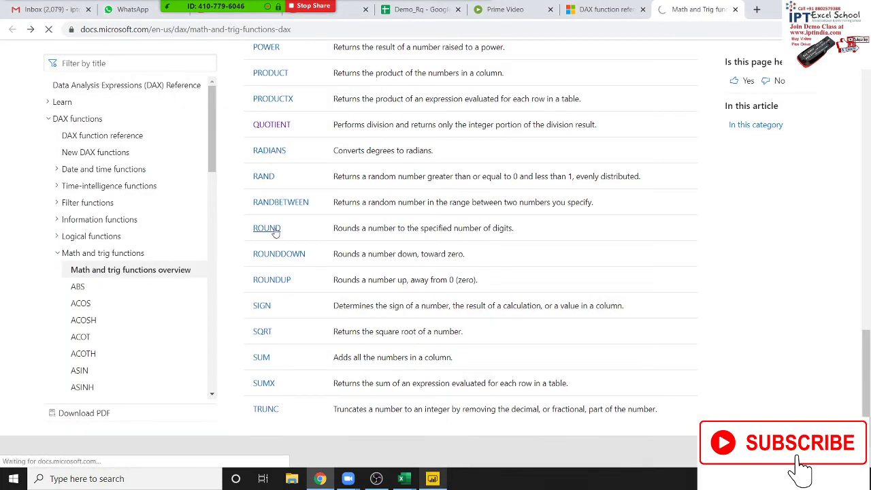
scroll(364, 264, down, 3)
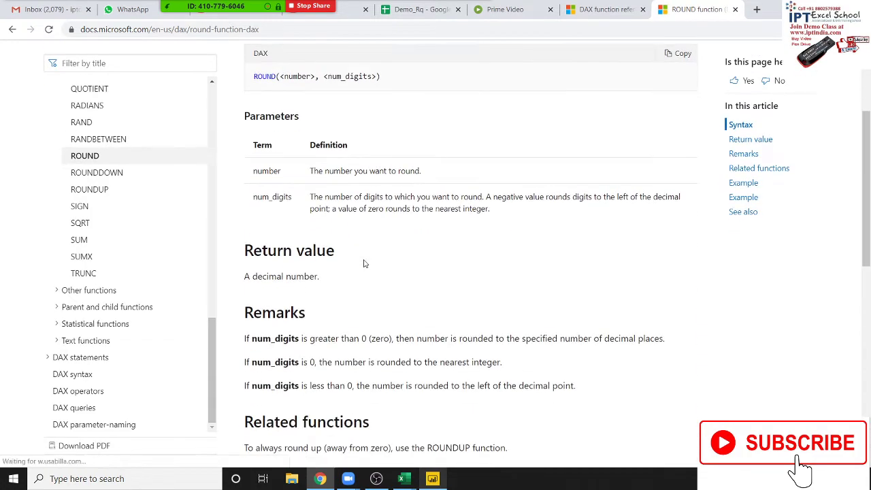
scroll(364, 263, down, 4)
scroll(364, 264, down, 1)
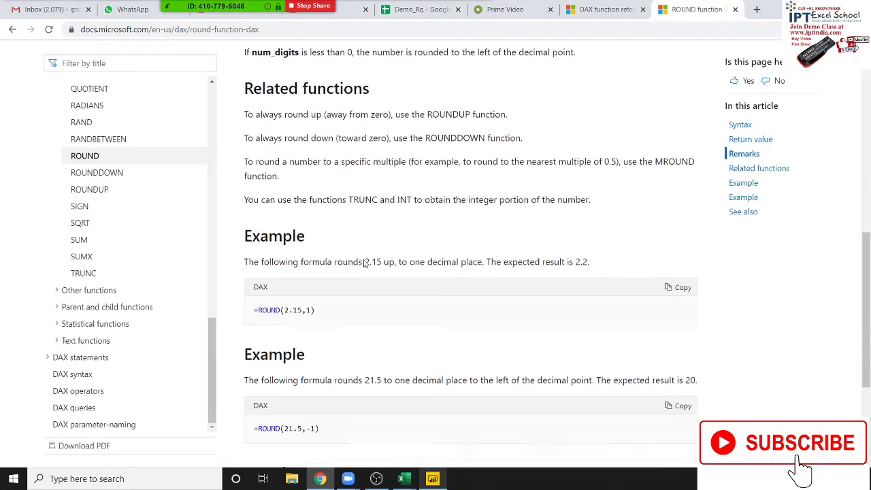
scroll(364, 263, down, 3)
scroll(363, 263, up, 3)
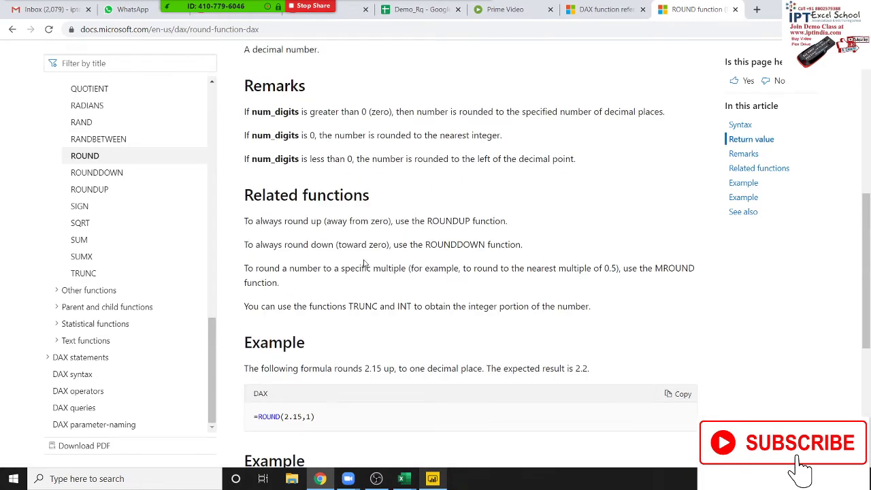
key(alt+Tab)
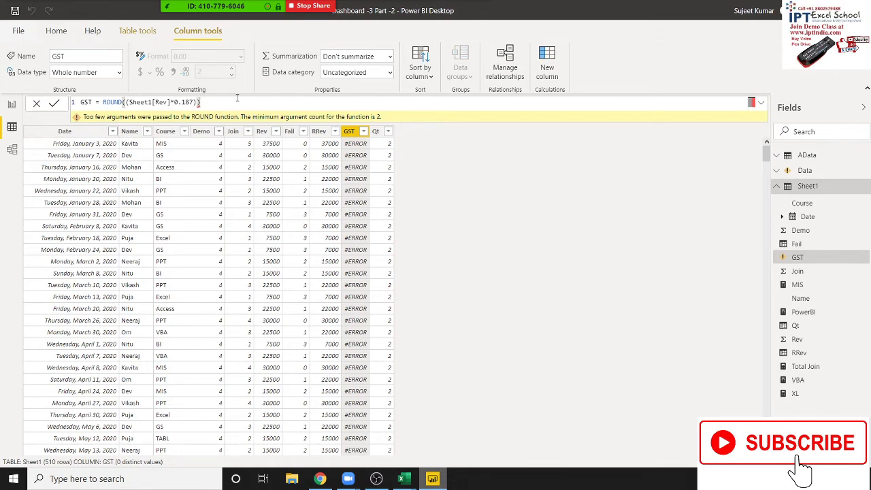
- Change the GST formula to (Sheet1[Rev]*0.187), removing ROUND and the extra brackets
text(,)
key(BackSpace)
key(BackSpace)
key(BackSpace)
text(7)))
key(BackSpace)
key(Left)
key(Left)
key(Left)
key(Left)
key(Left)
key(Left)
key(Left)
key(BackSpace)
key(BackSpace)
key(BackSpace)
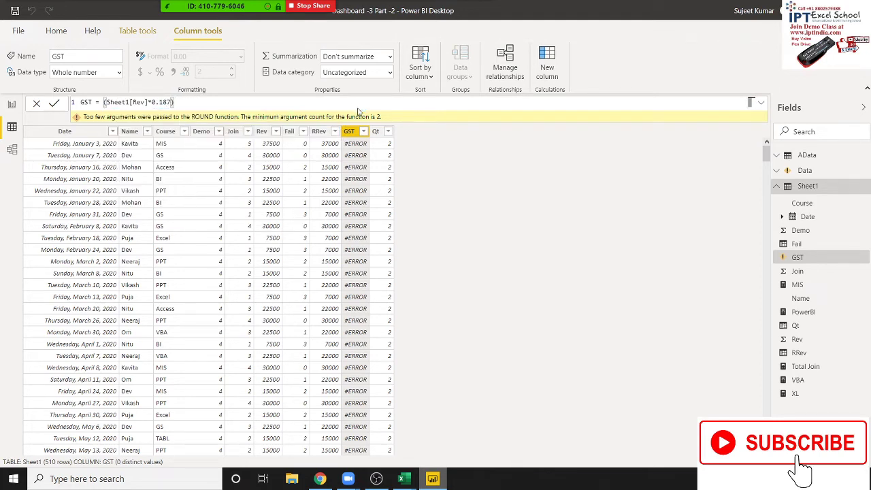
key(Return)
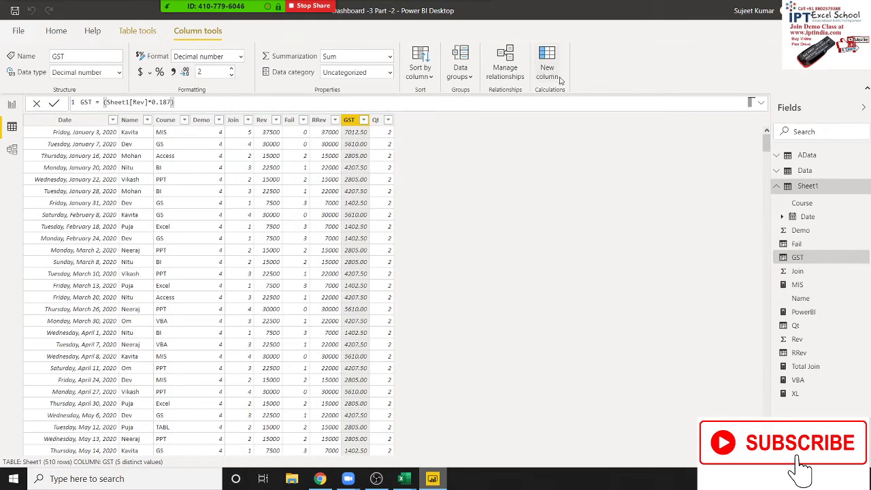
- Add an RN column defined as ROUND(Sheet1[GST],0), showing 7013, 5610, 1403
click(355, 121)
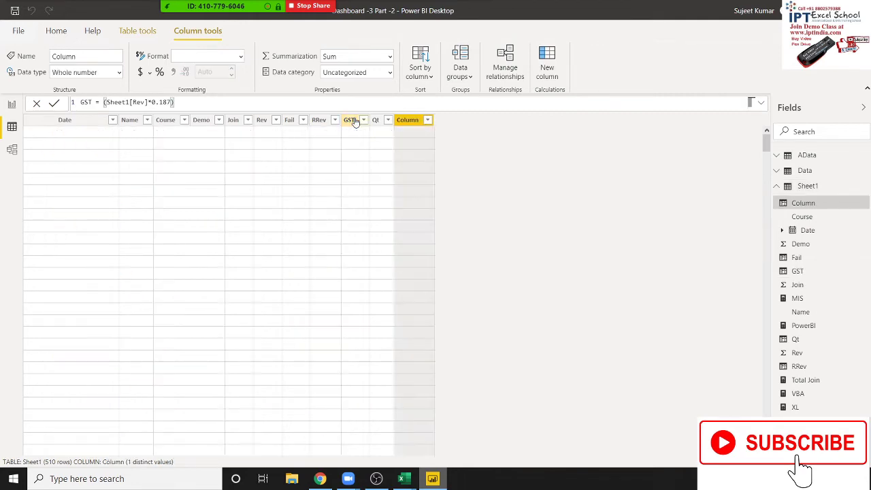
double_click(88, 102)
text(RN = )
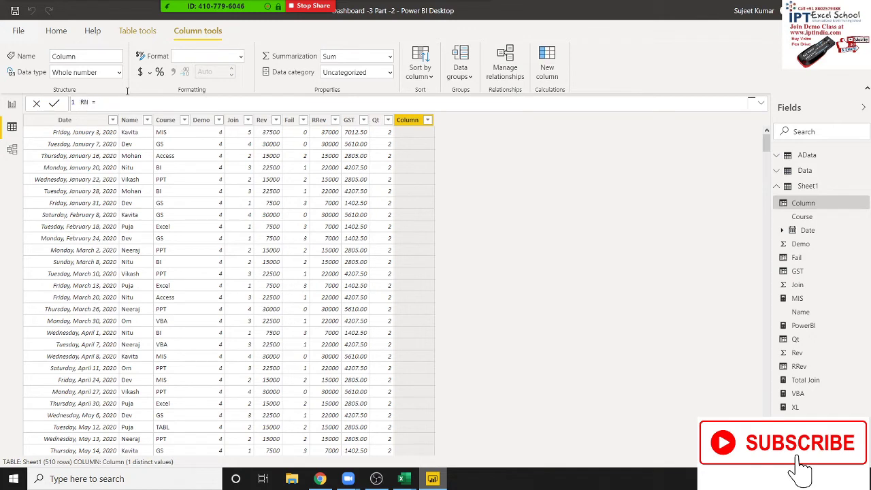
text(rou)
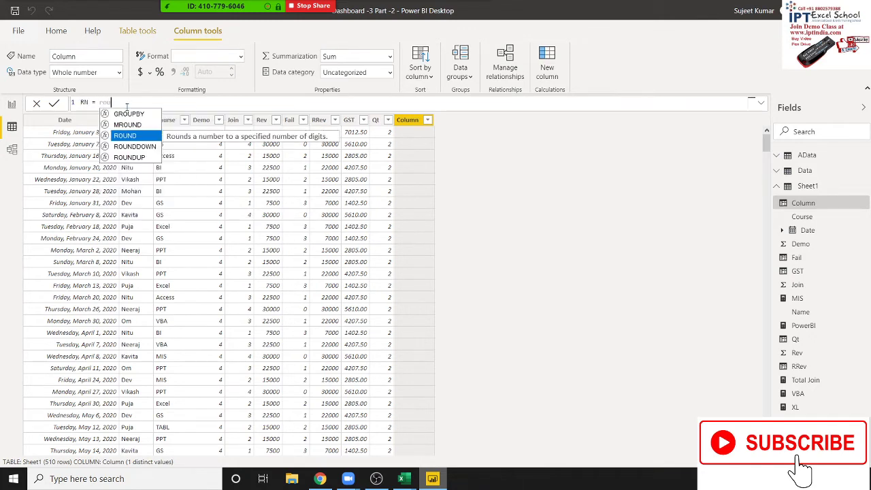
key(Tab)
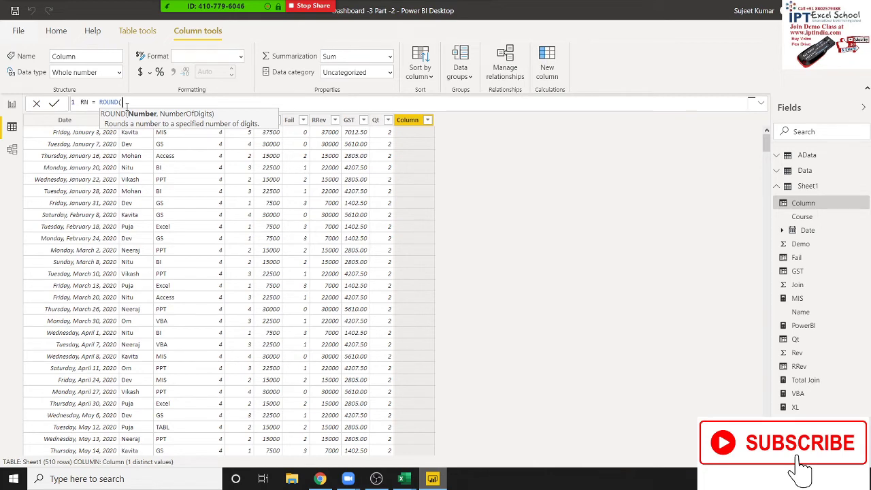
text(gst)
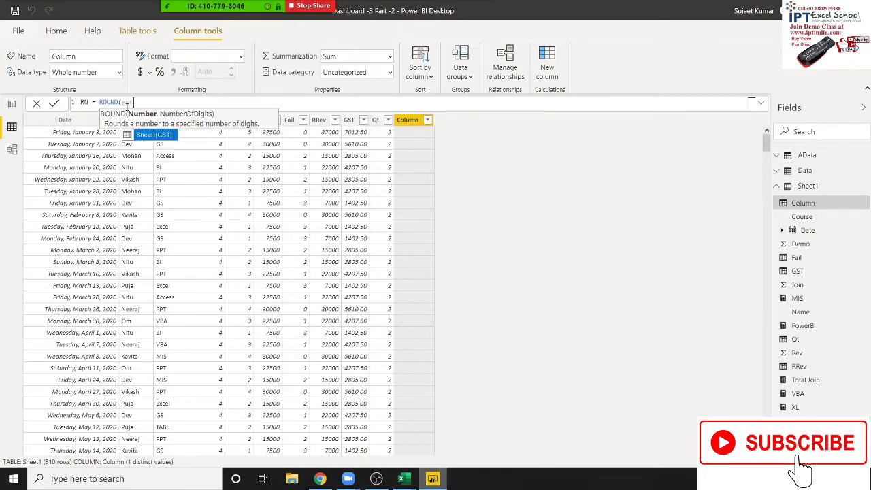
key(Tab)
text(,0)
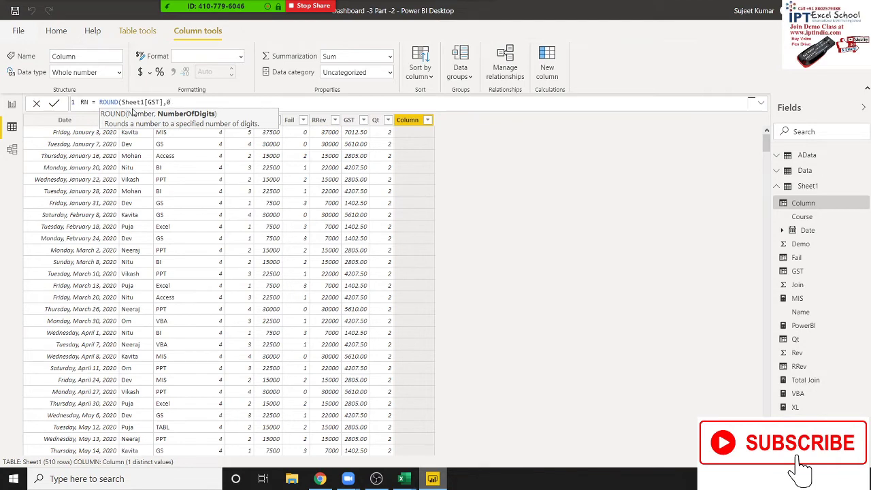
text())
key(Return)
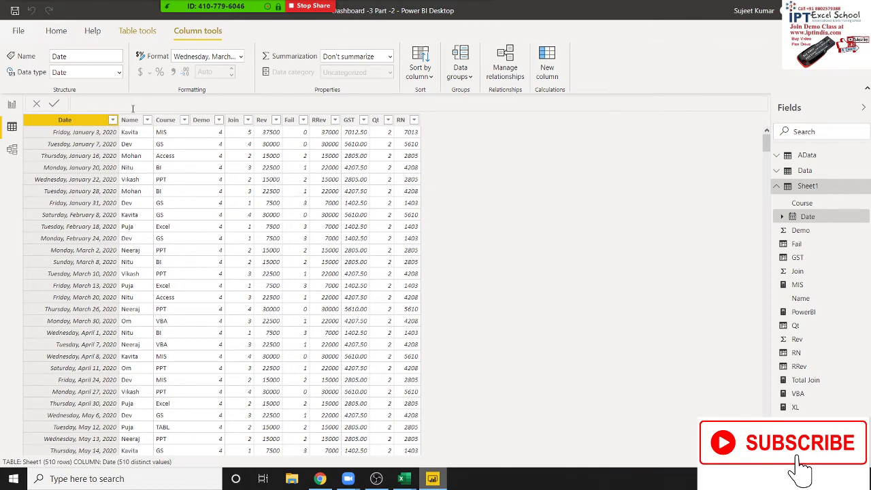
key(alt+Tab)
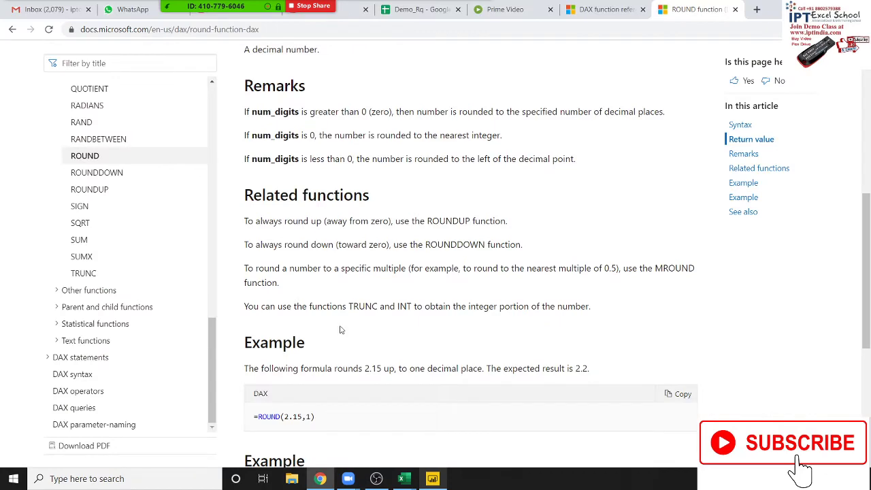
- Close the ROUND article and open Math and Trig functions (DAX) in a new tab
scroll(341, 336, down, 1)
scroll(341, 336, down, 1)
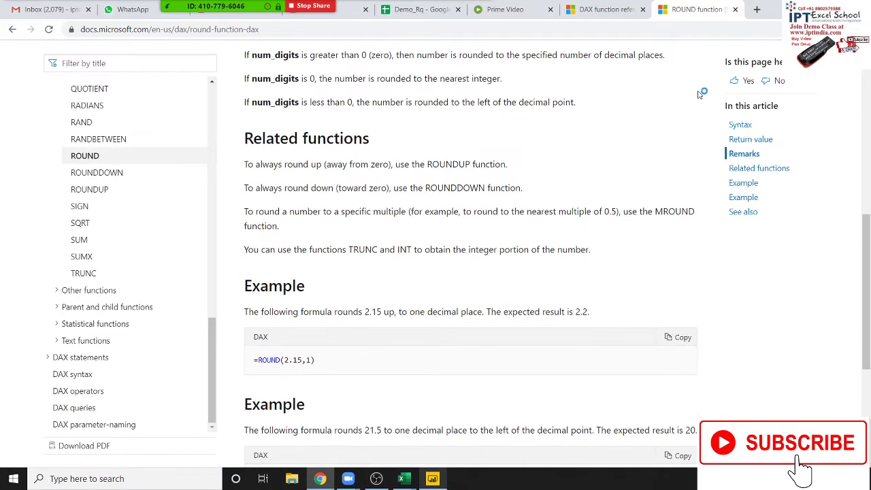
click(735, 9)
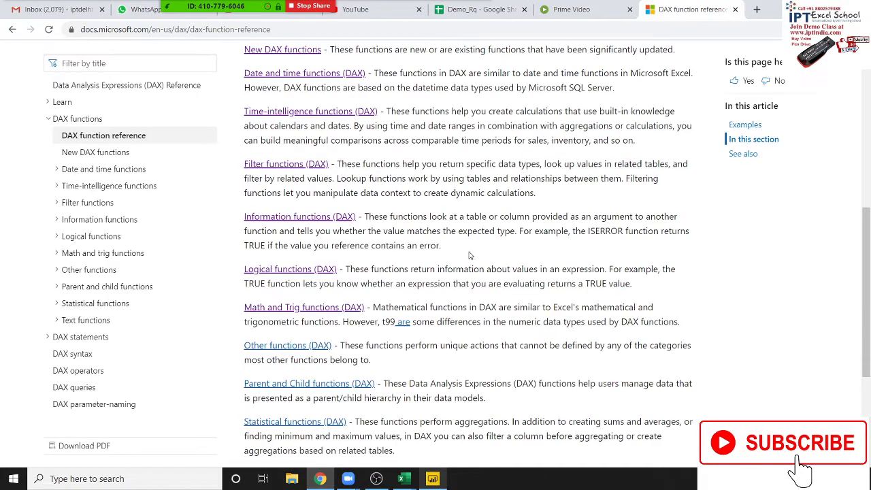
scroll(469, 254, down, 2)
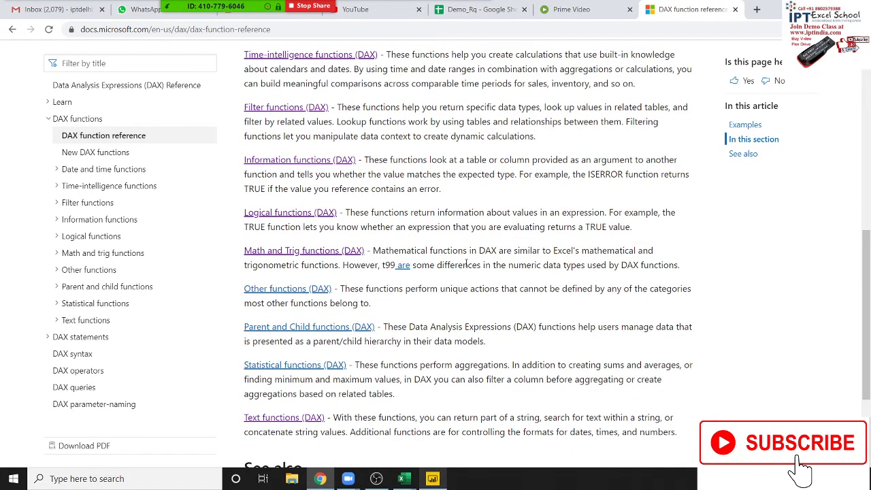
right_click(350, 255)
click(393, 264)
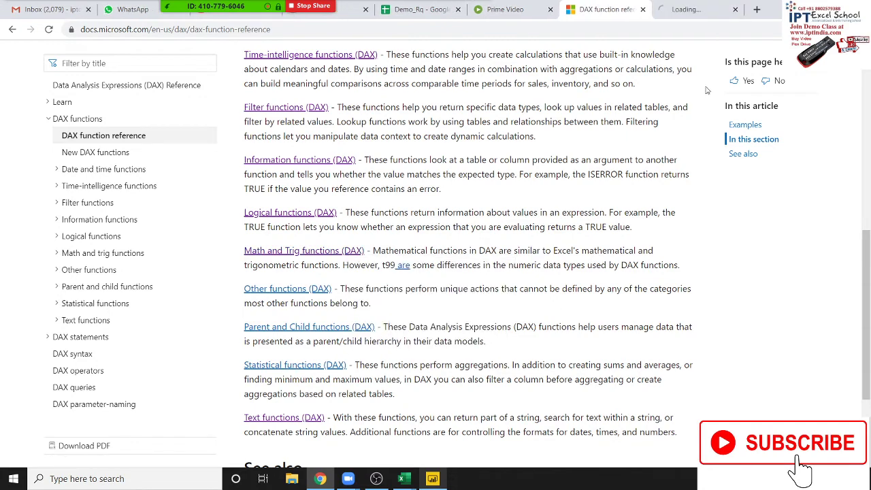
click(689, 10)
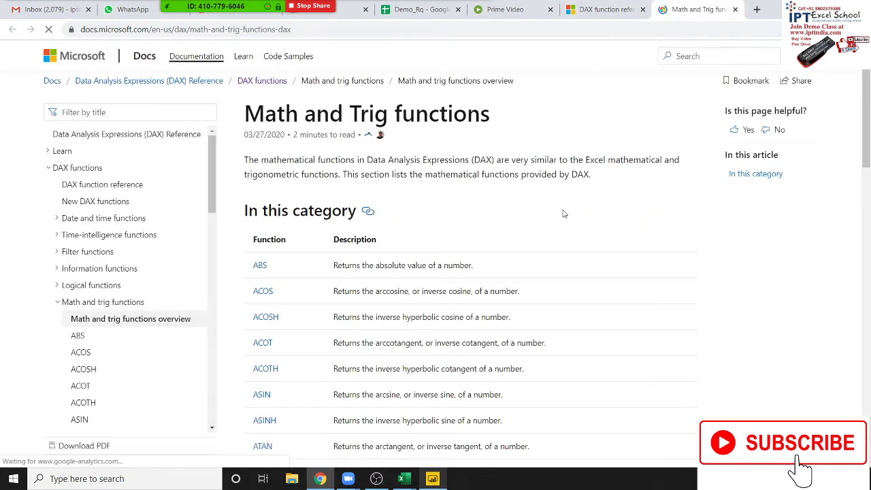
- Scroll the Math and Trig function table down through SQRT, SUM, SUMX and TRUNC
scroll(467, 241, down, 3)
scroll(467, 242, down, 4)
scroll(403, 250, down, 3)
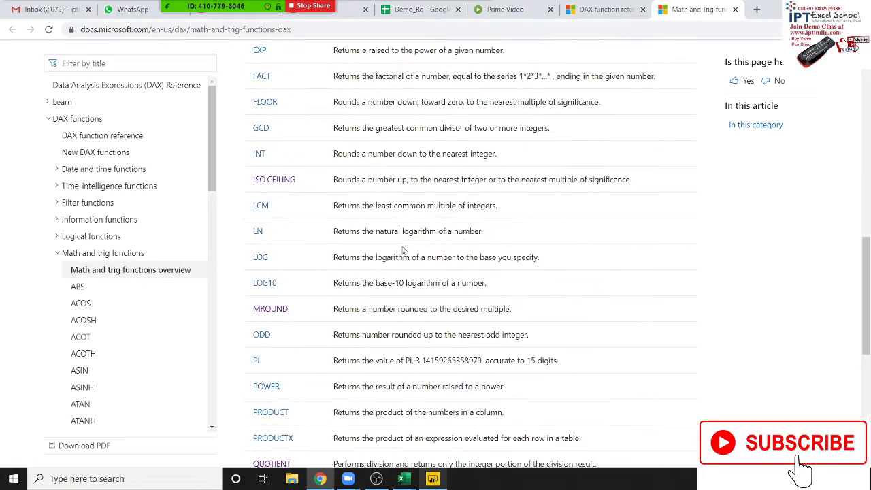
scroll(398, 269, down, 2)
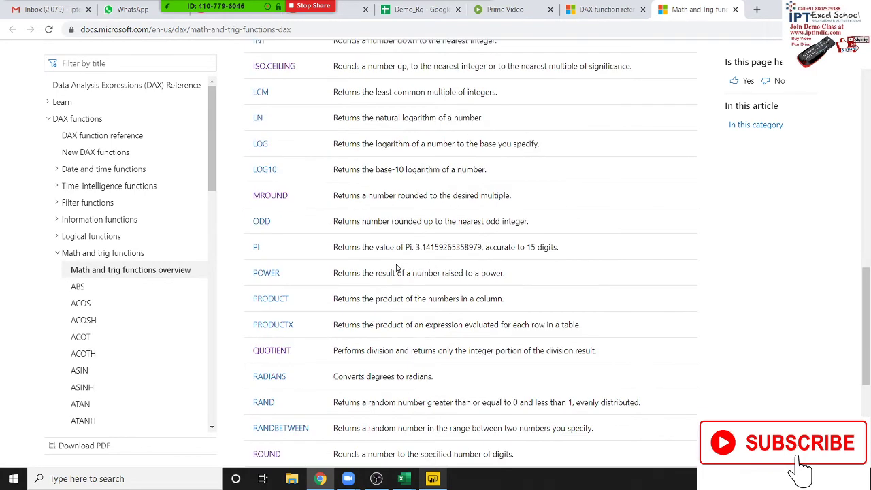
scroll(398, 268, down, 1)
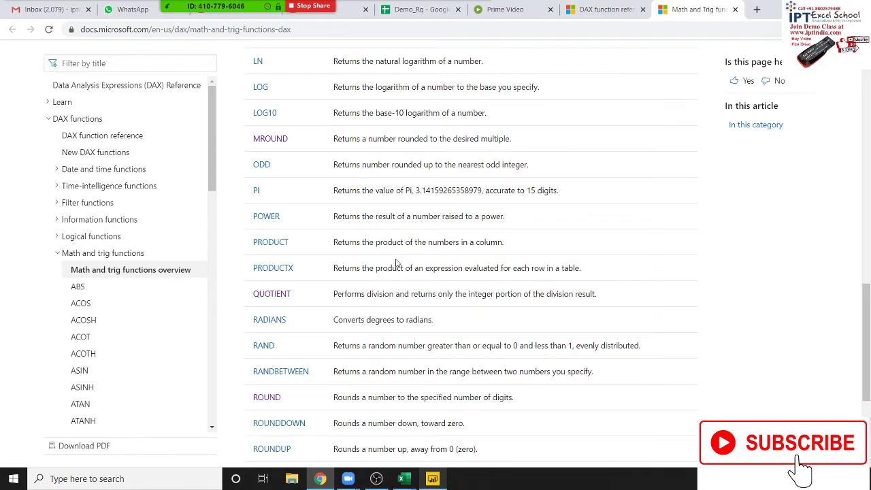
scroll(398, 264, down, 2)
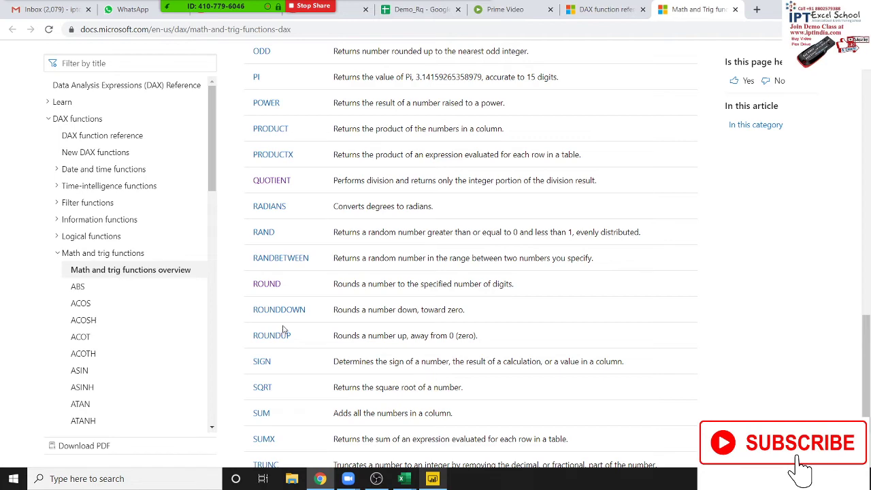
scroll(286, 326, down, 2)
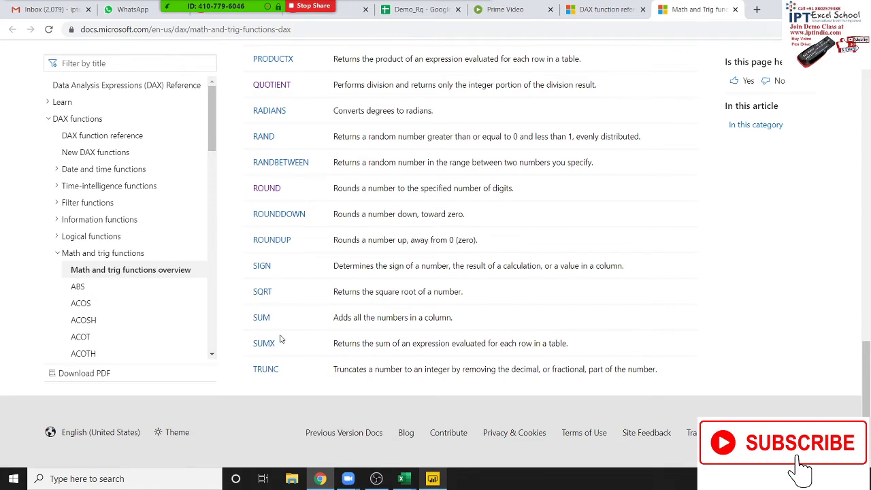
- Open the TRUNC article and read its TRUNC(<number>,<num_digits>) syntax and description
click(269, 372)
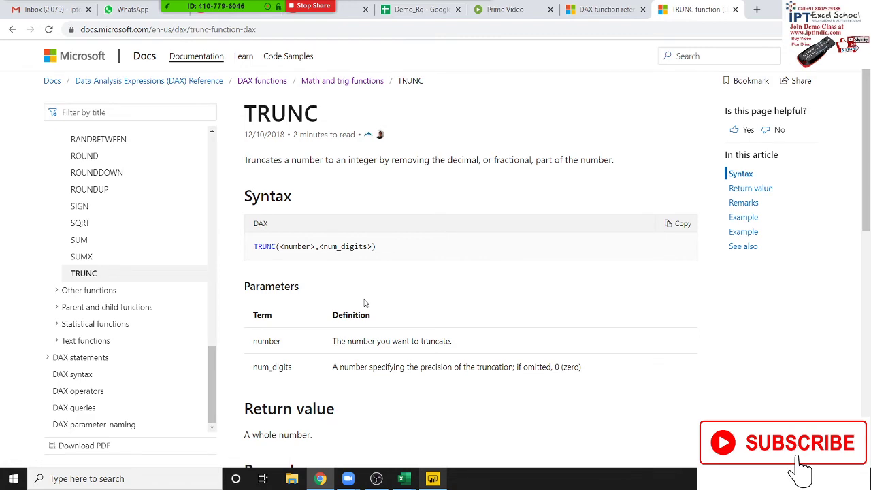
scroll(364, 303, down, 4)
scroll(363, 303, down, 2)
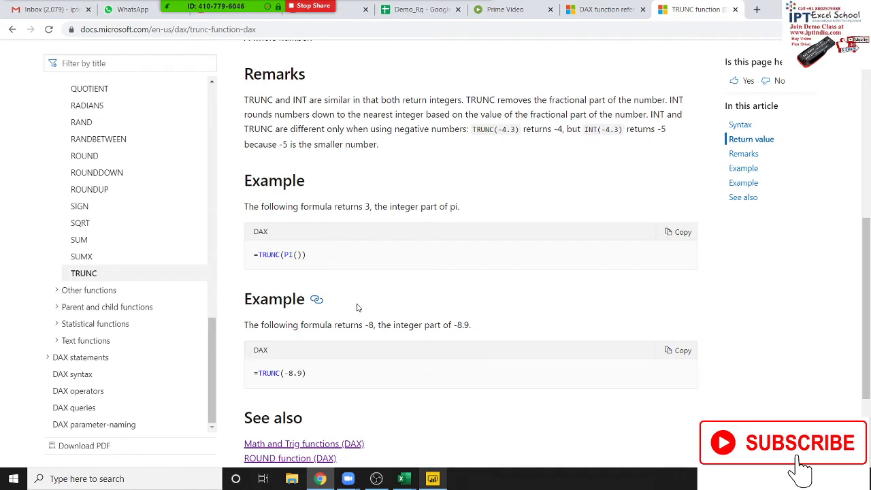
scroll(357, 307, down, 2)
scroll(359, 308, up, 1)
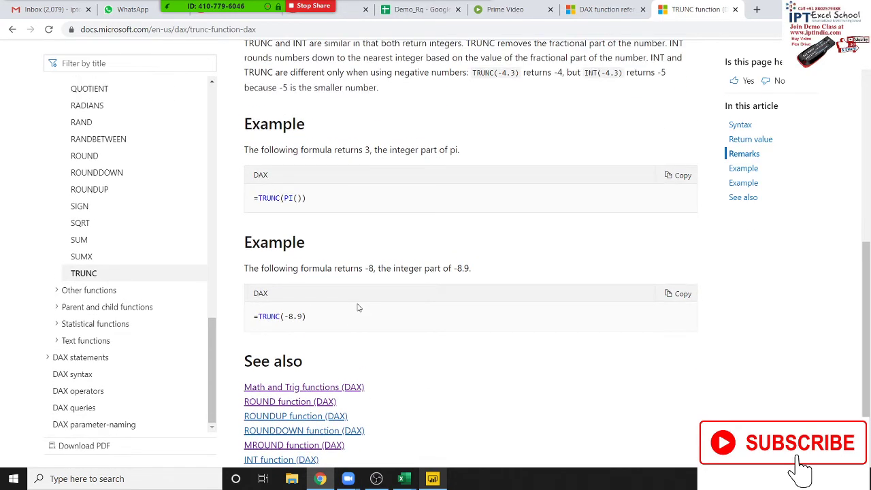
scroll(358, 307, up, 4)
scroll(358, 304, up, 3)
scroll(356, 301, up, 1)
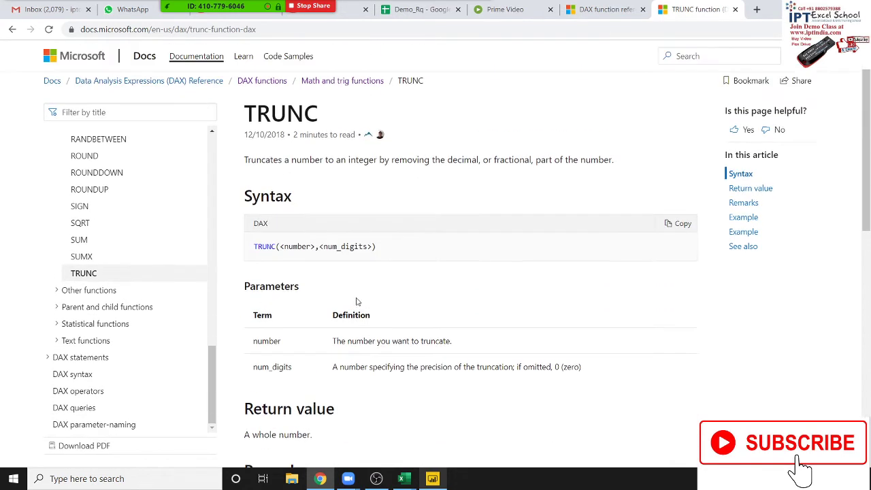
double_click(263, 159)
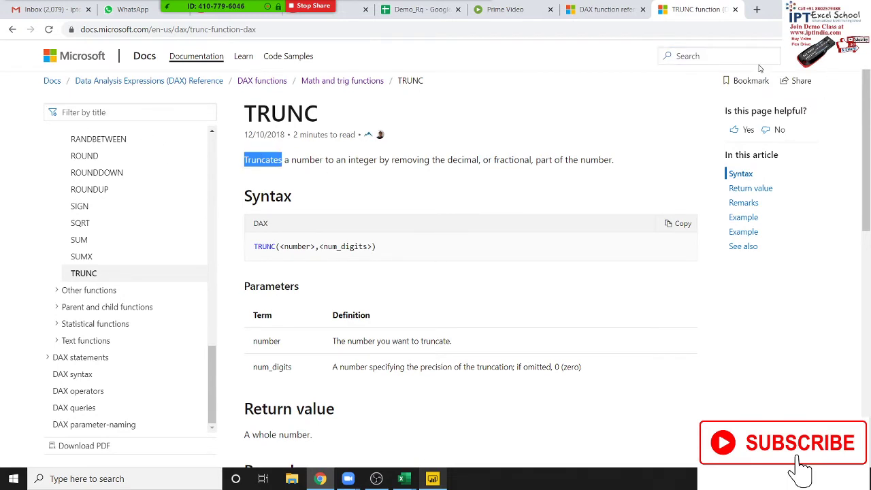
- Read TRUNC's remarks comparing TRUNC(-4.3) = -4 with INT(-4.3) = -5
scroll(733, 213, down, 3)
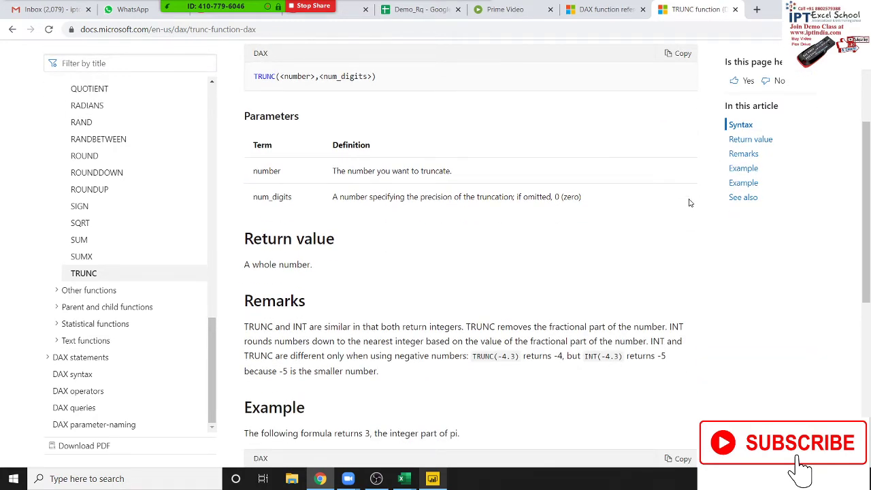
scroll(689, 203, down, 1)
scroll(689, 203, down, 1)
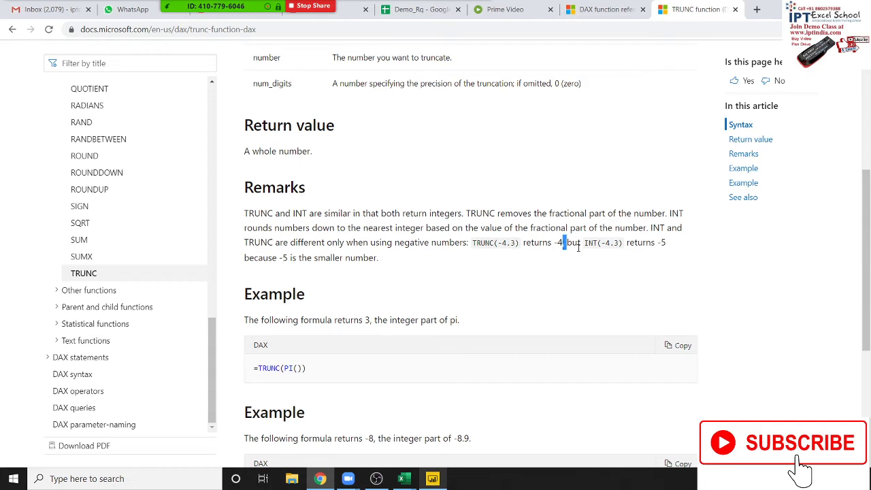
double_click(611, 243)
click(656, 243)
scroll(483, 189, up, 1)
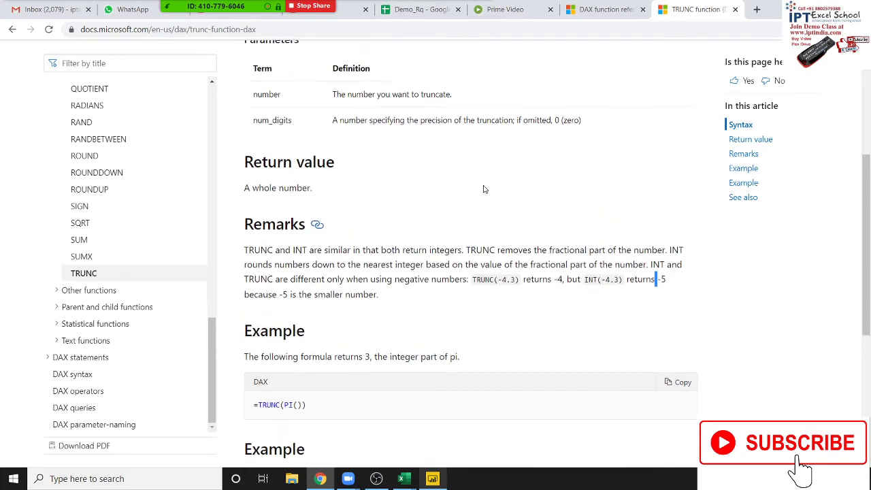
scroll(484, 189, up, 2)
scroll(484, 189, up, 1)
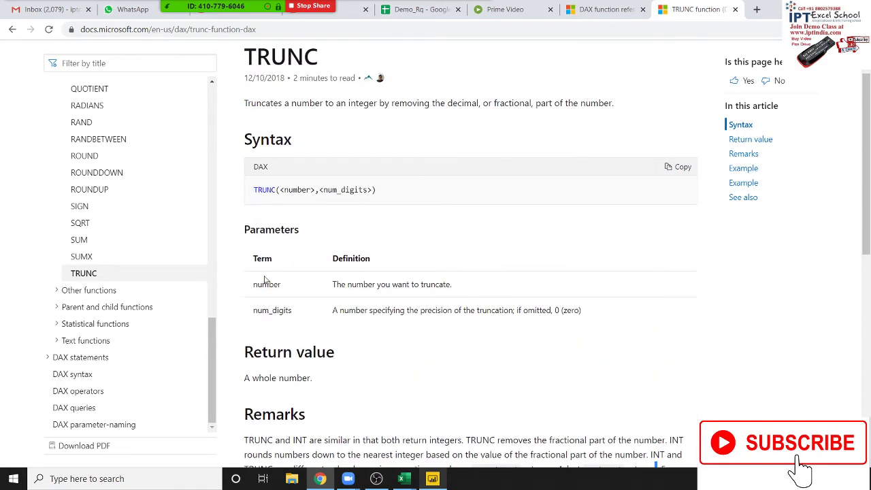
scroll(199, 204, up, 2)
scroll(199, 203, up, 1)
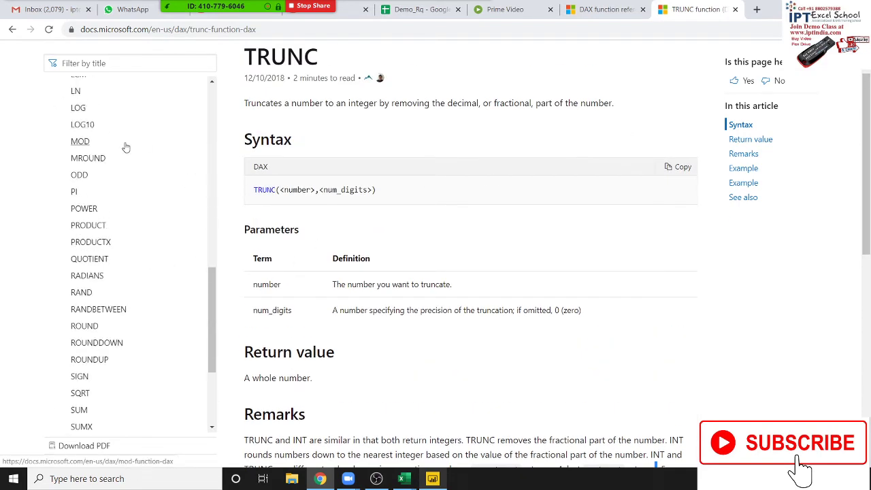
- Close the TRUNC tab, open Math and Trig functions in a new tab and browse it
click(735, 9)
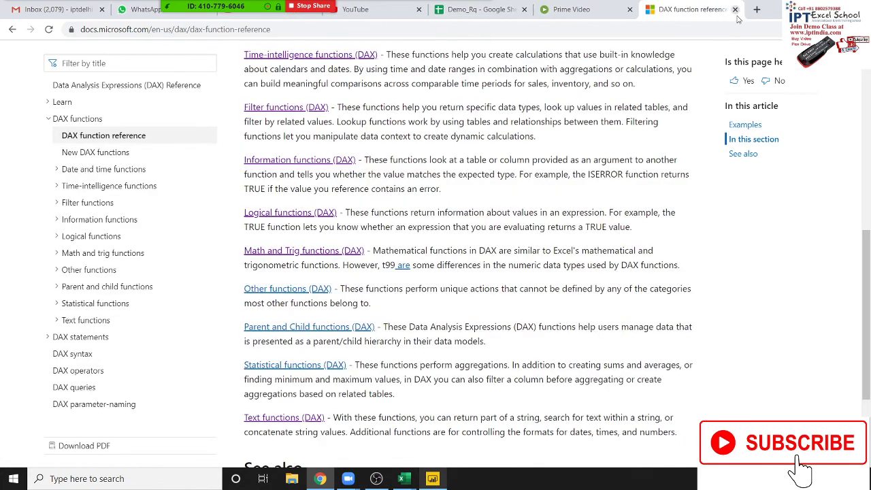
scroll(460, 281, down, 1)
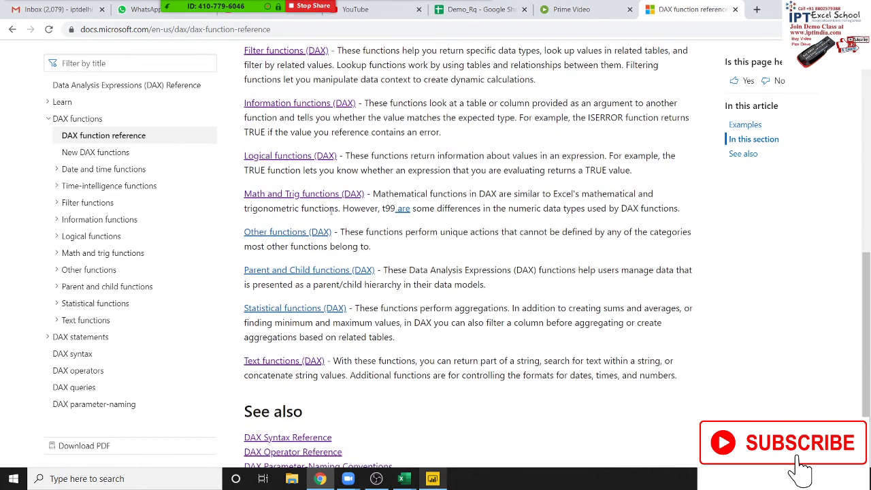
right_click(319, 197)
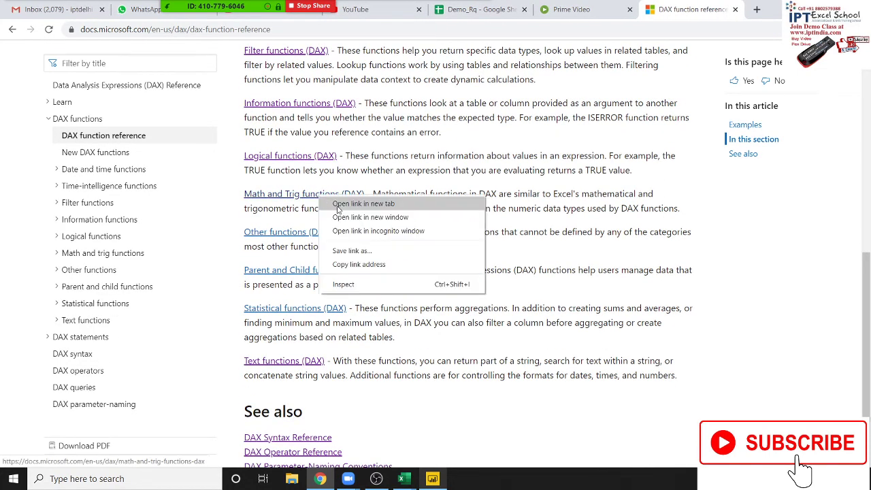
click(340, 204)
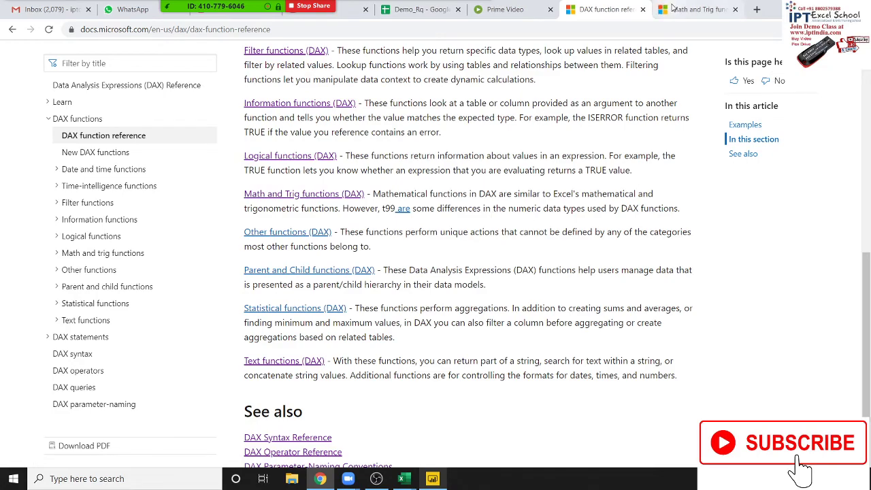
click(695, 10)
scroll(538, 195, down, 3)
scroll(538, 194, down, 3)
scroll(537, 200, down, 3)
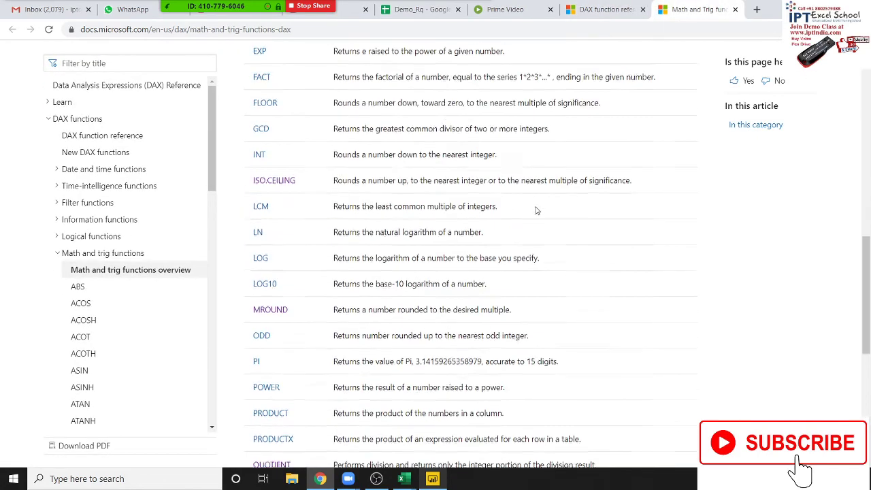
scroll(537, 207, down, 3)
scroll(536, 206, down, 2)
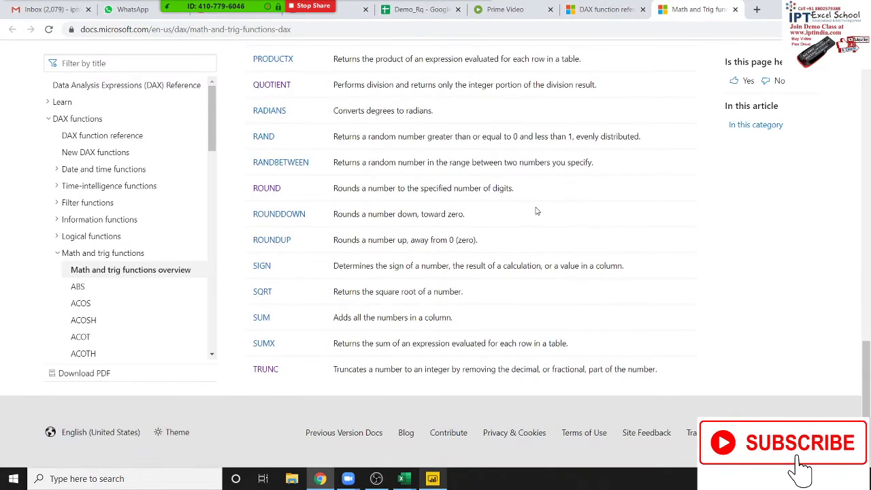
scroll(537, 211, up, 1)
scroll(537, 208, up, 2)
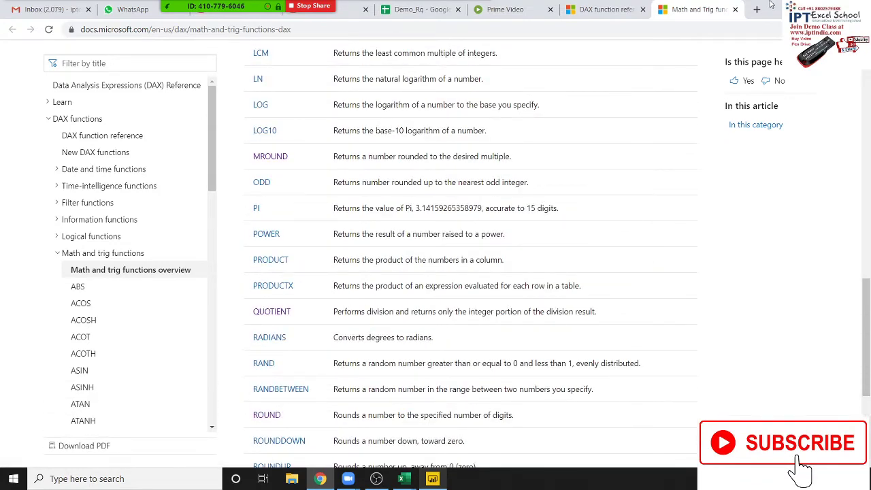
- Close the Math and Trig tab and open Statistical functions (DAX) in a background tab
click(735, 10)
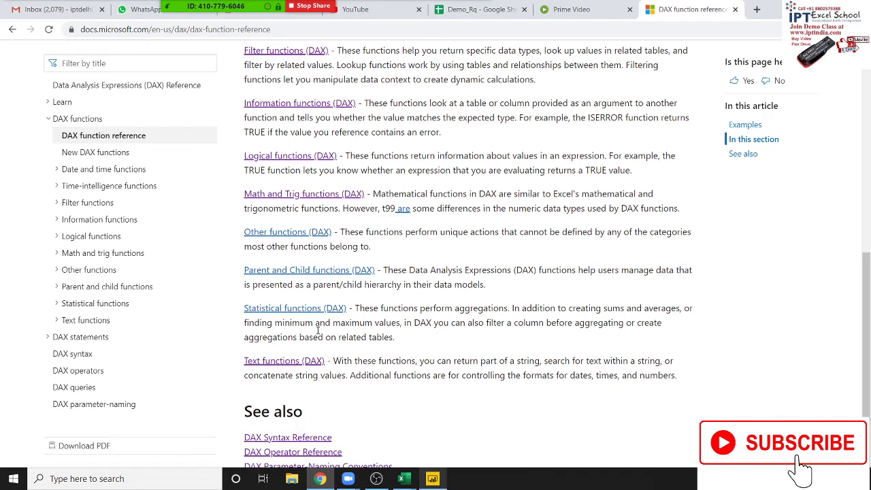
right_click(325, 312)
click(340, 318)
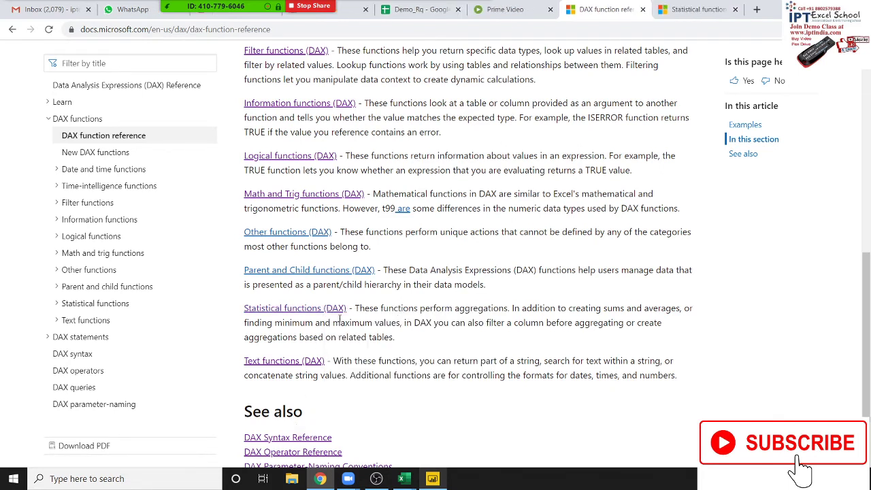
- Browse the Statistical functions list, including AVERAGE
click(691, 15)
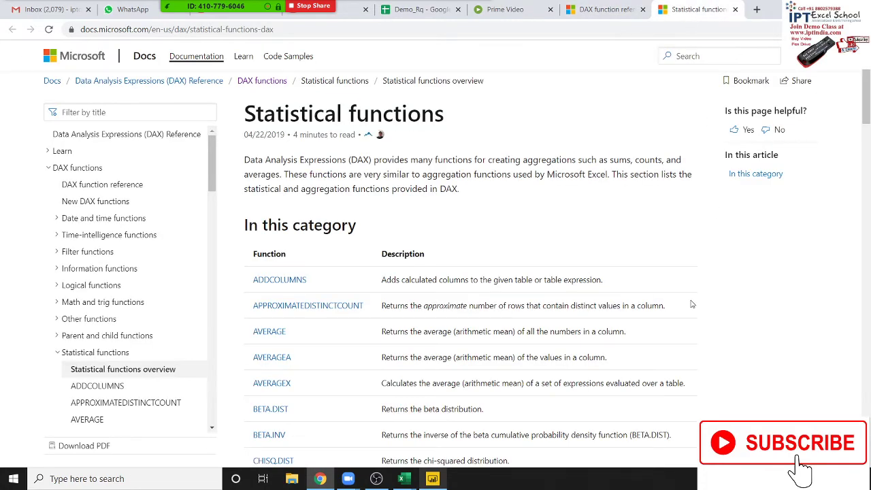
scroll(686, 284, down, 2)
scroll(686, 285, down, 3)
scroll(685, 285, down, 4)
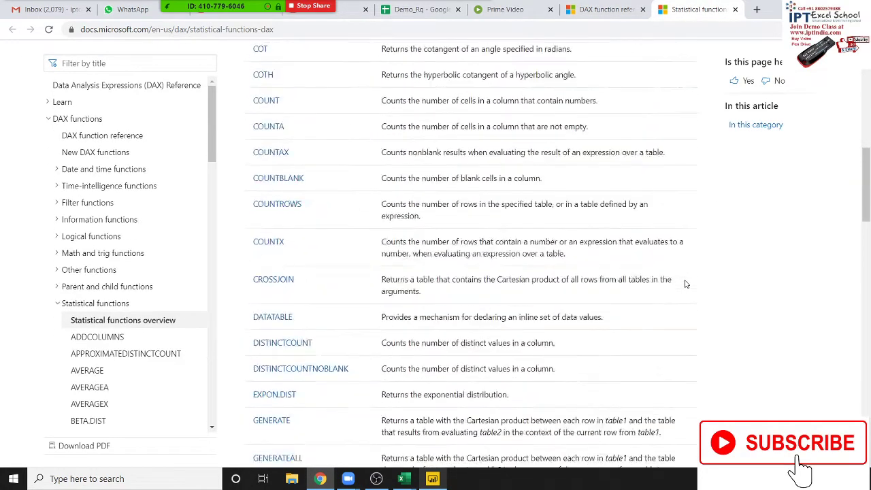
scroll(685, 284, down, 3)
scroll(686, 285, down, 4)
scroll(686, 283, down, 3)
scroll(688, 274, down, 4)
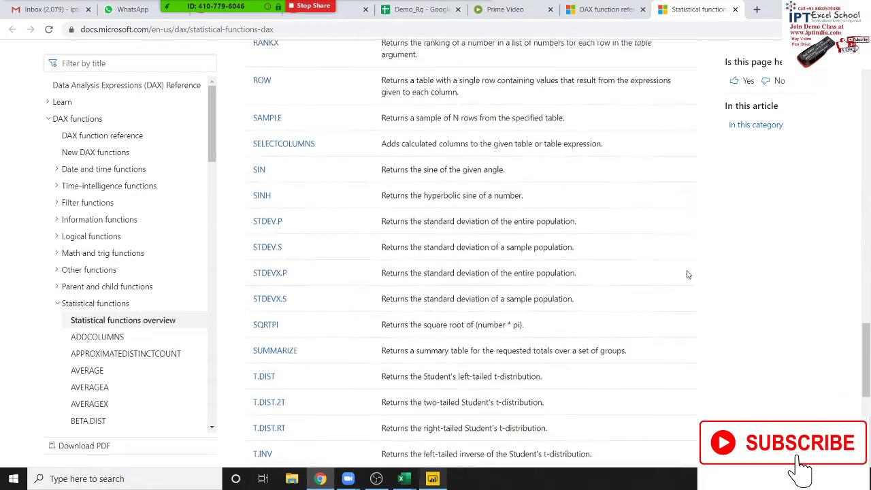
scroll(687, 274, down, 3)
scroll(686, 274, down, 2)
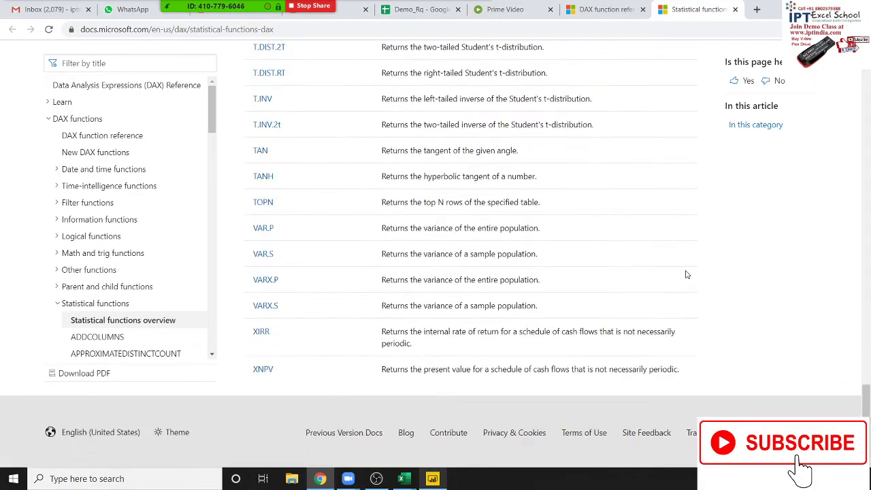
scroll(687, 274, up, 3)
scroll(687, 274, up, 2)
scroll(687, 274, up, 2)
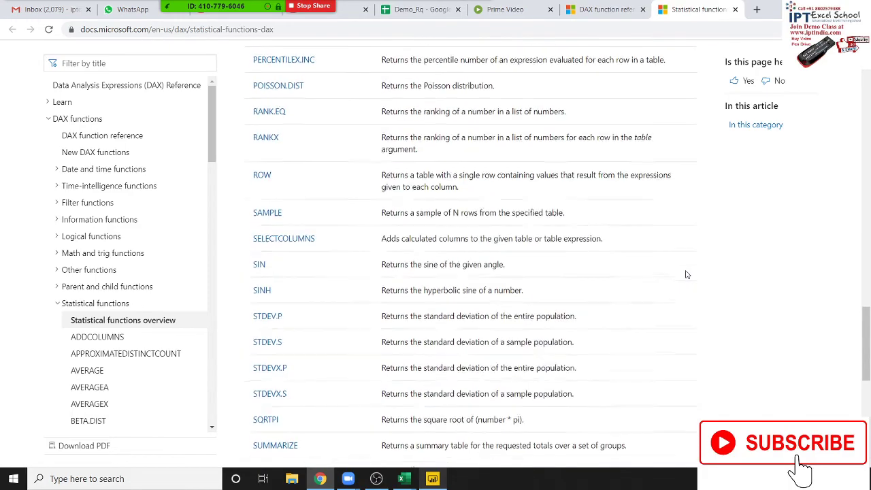
scroll(687, 274, up, 3)
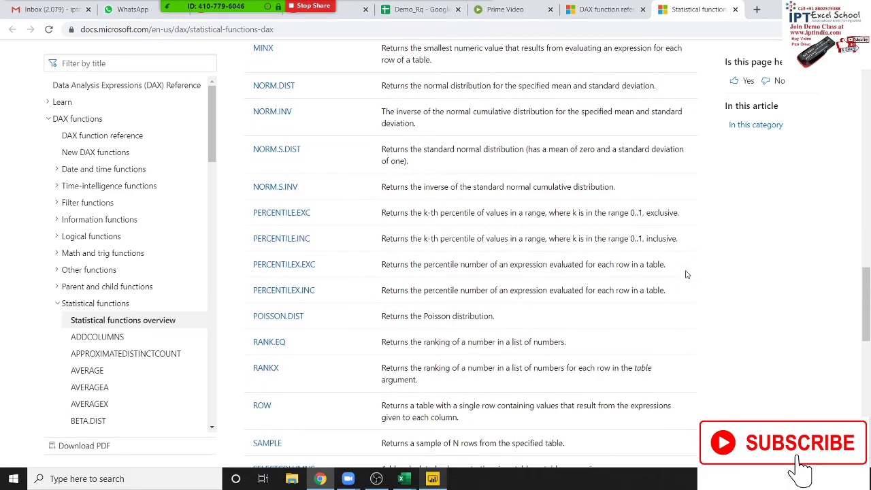
drag(866, 320, 868, 109)
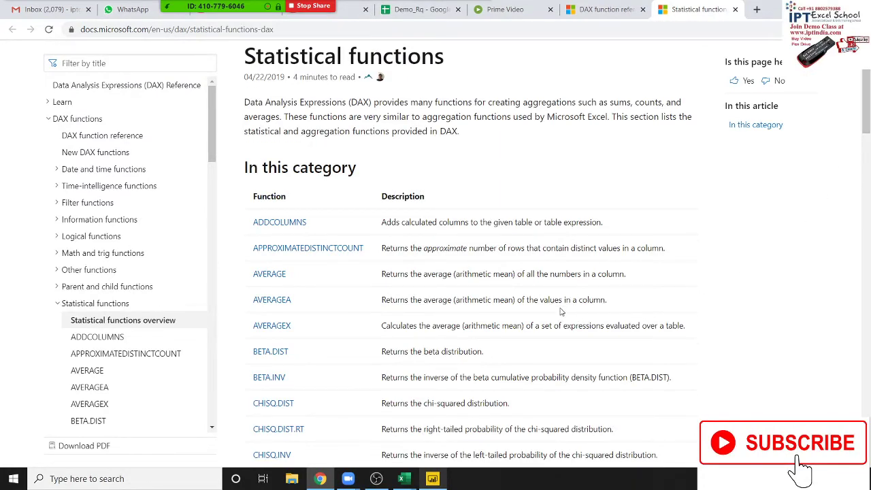
scroll(561, 310, down, 1)
scroll(561, 311, down, 1)
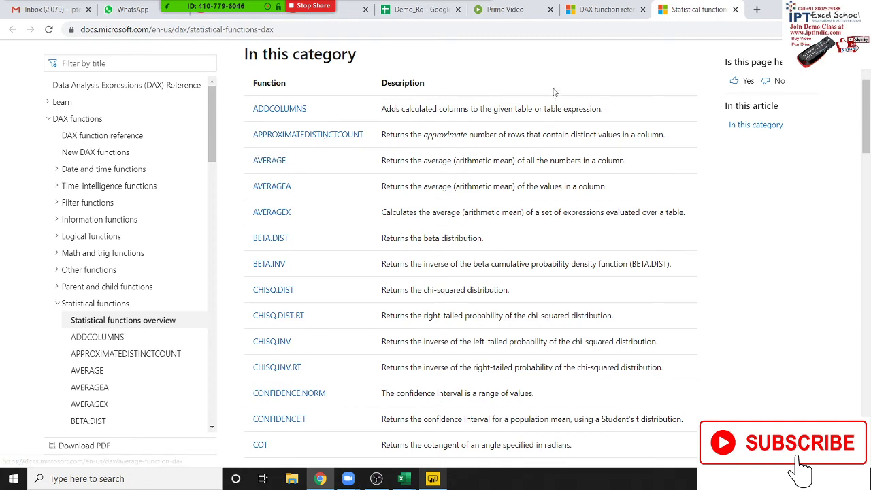
- Go back to the DAX function reference page and scroll to its top
click(597, 12)
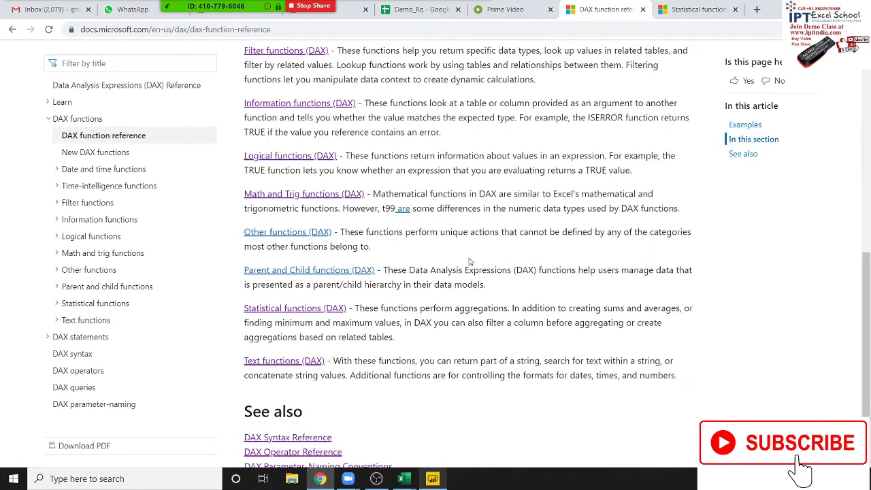
scroll(487, 308, up, 3)
scroll(488, 308, up, 5)
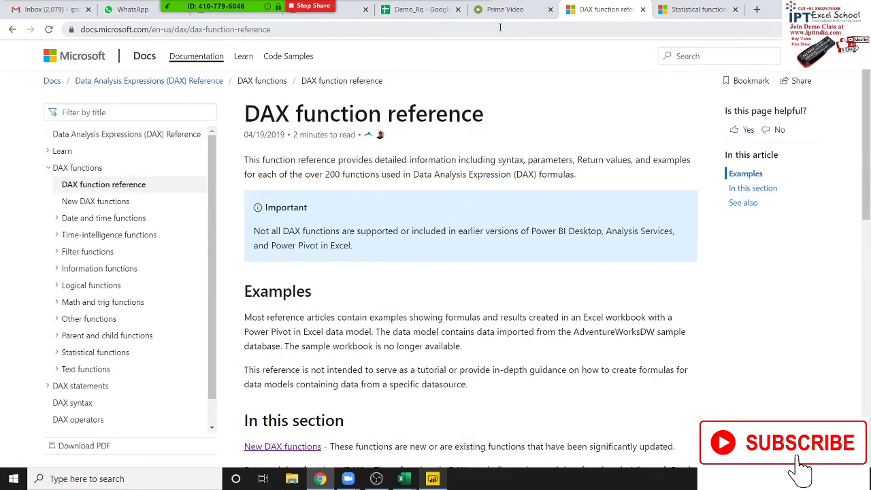
- In Power BI, inspect the Name, RRev and Demo columns, then add a new measure to Sheet1
click(432, 480)
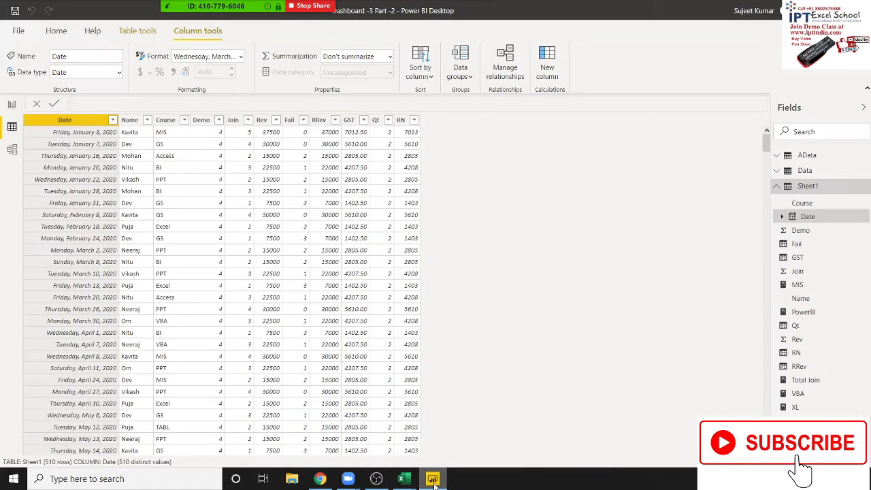
click(134, 134)
click(333, 204)
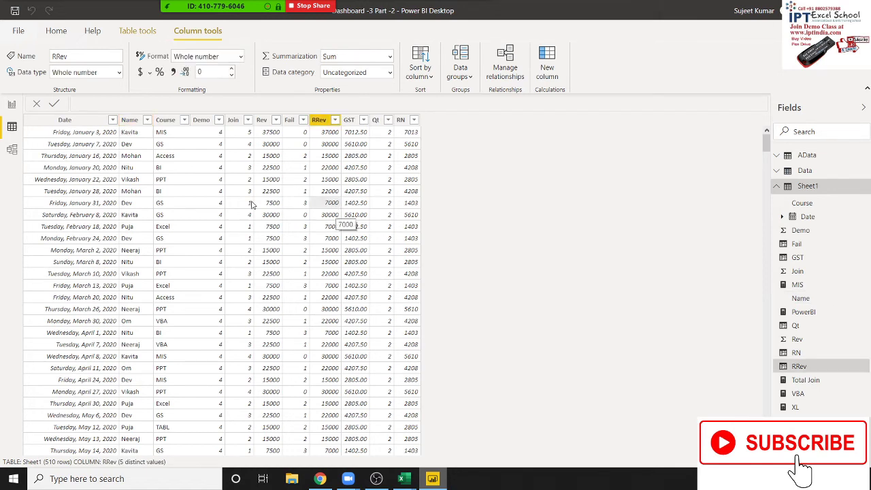
click(204, 138)
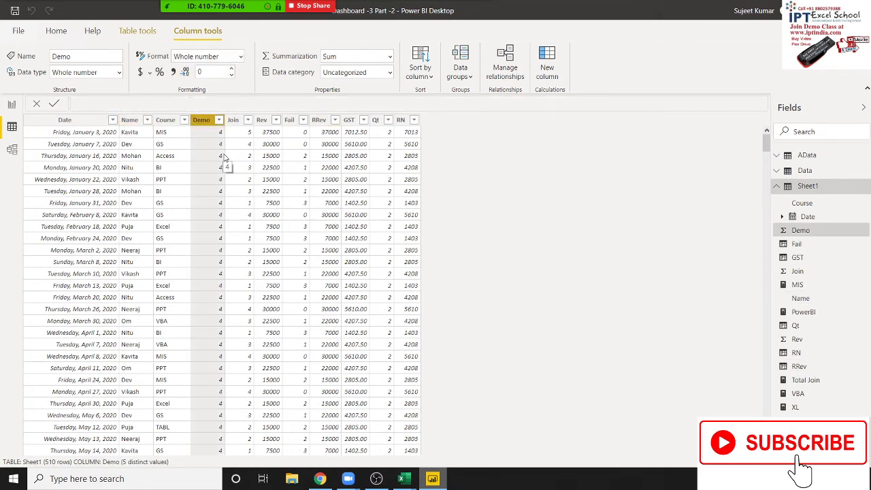
click(331, 212)
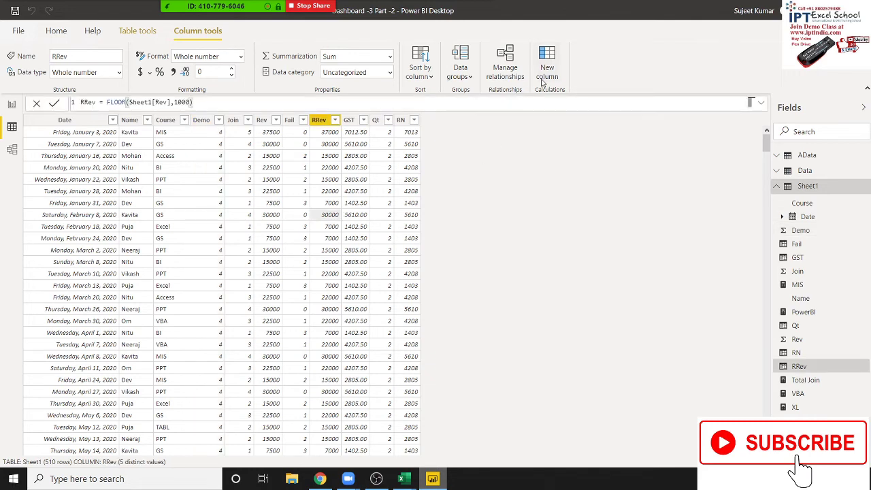
click(57, 36)
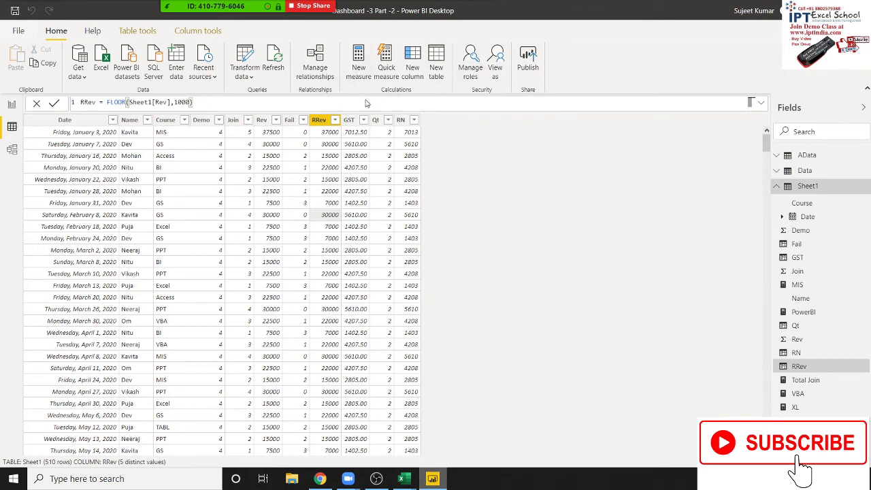
key(Return)
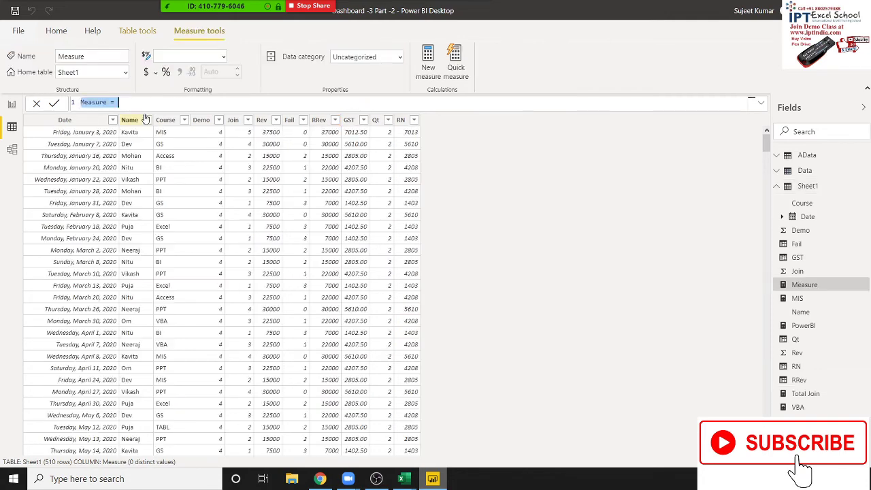
- Name the new measure avg and start its formula with the AVERAGE function
double_click(100, 103)
text(av)
text(v)
key(BackSpace)
text(e)
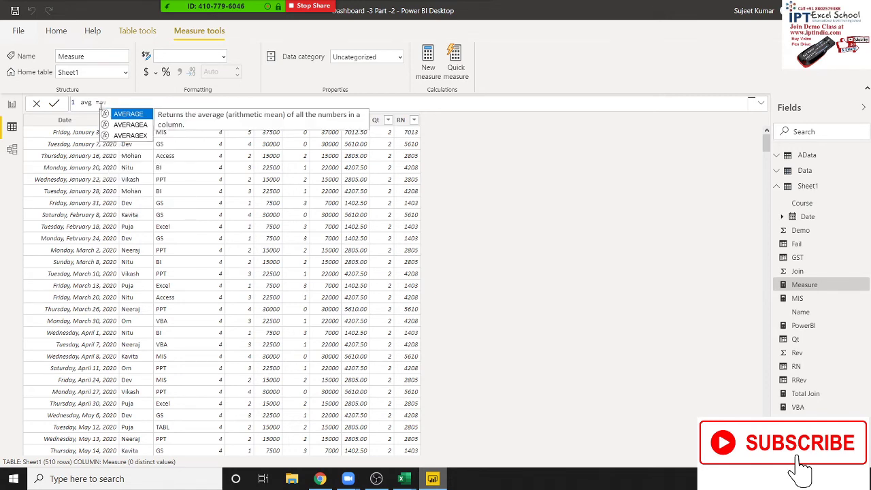
key(Down)
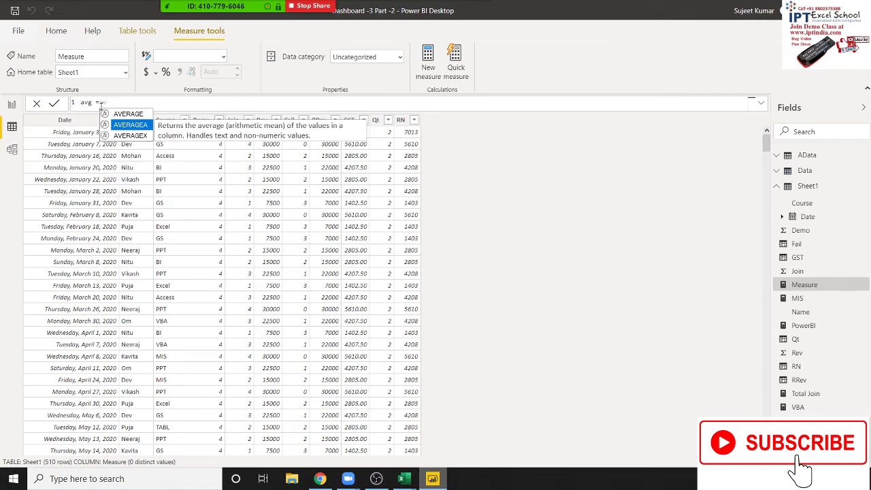
key(Up)
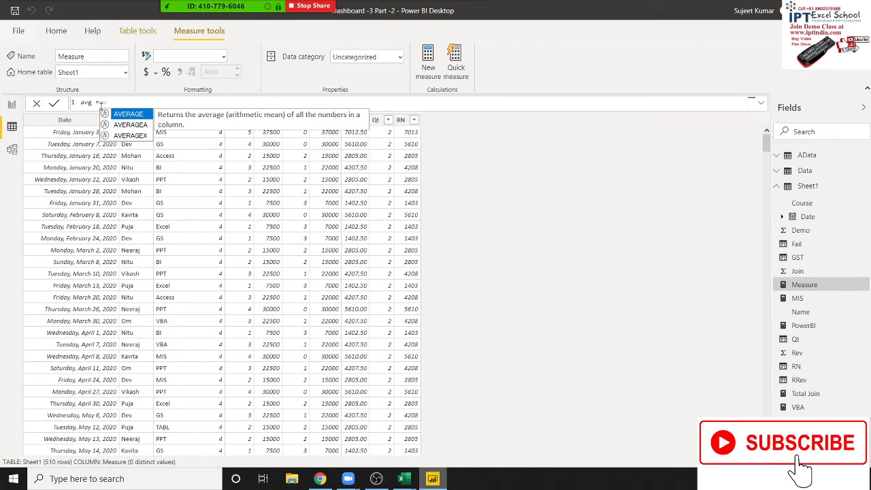
key(Down)
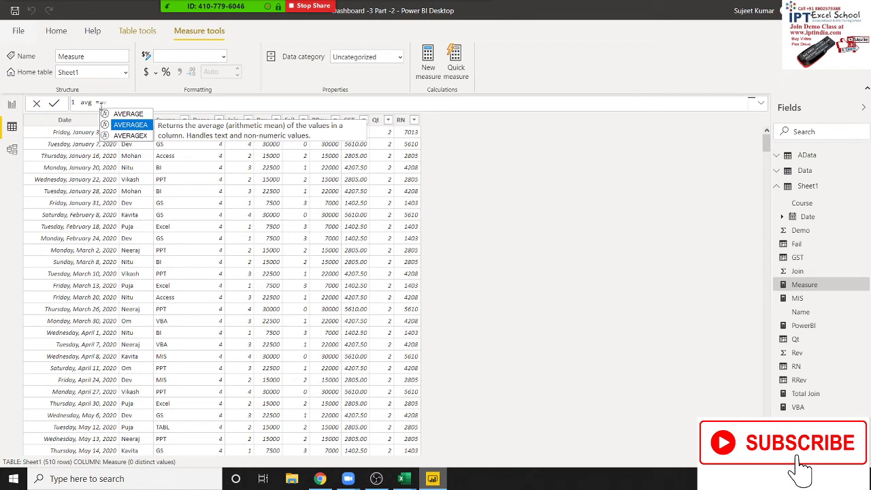
key(Up)
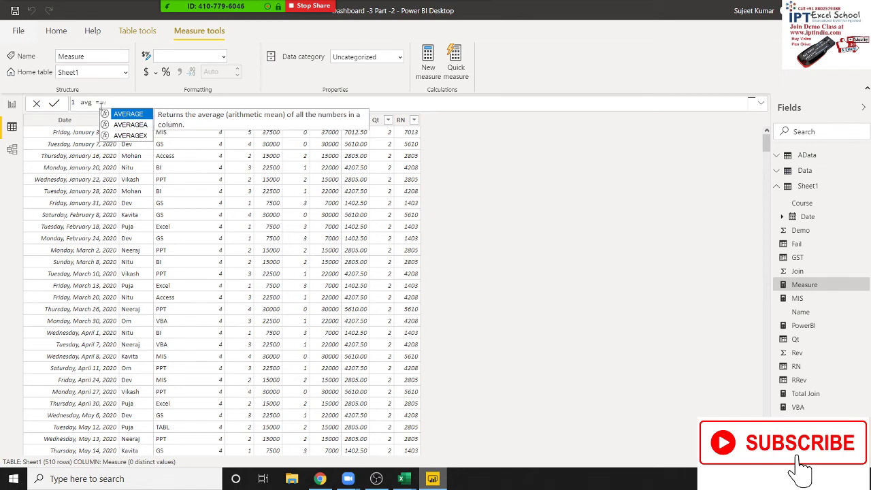
key(Tab)
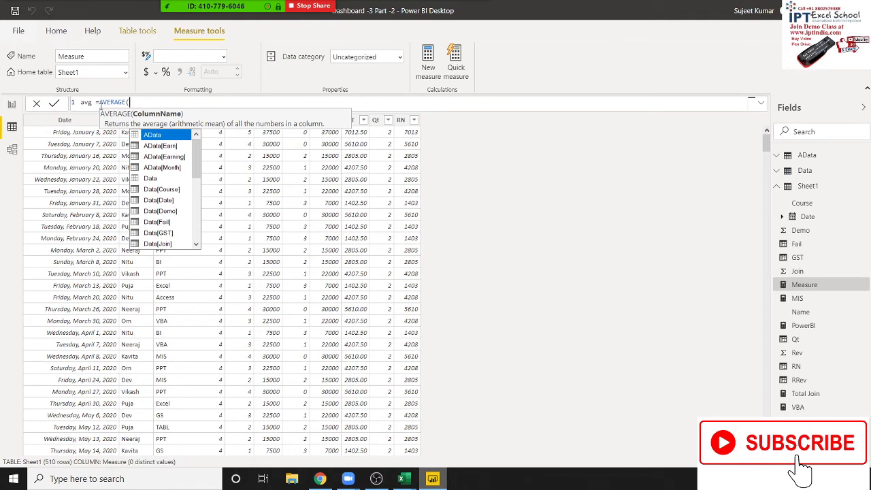
- Complete the formula as avg = AVERAGE(Data[Demo]) and commit it
key(Down)
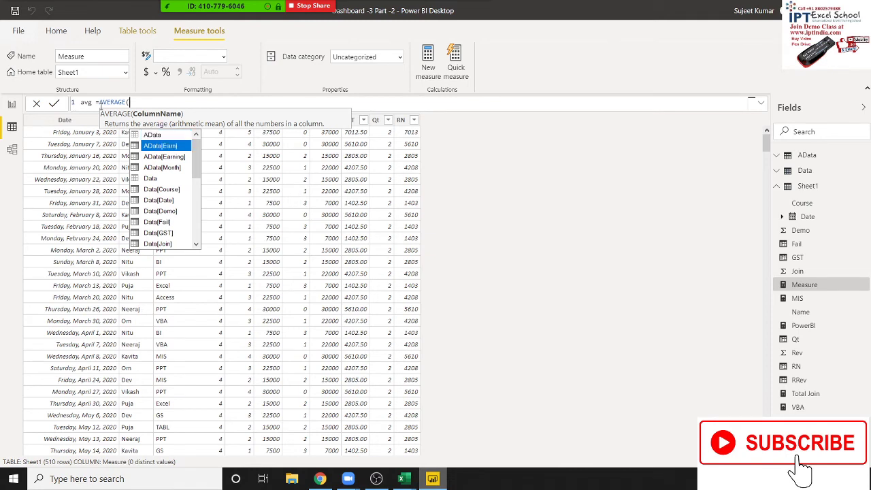
key(Down)
key(Down)
key(Down)
key(Down)
key(Down)
key(Down)
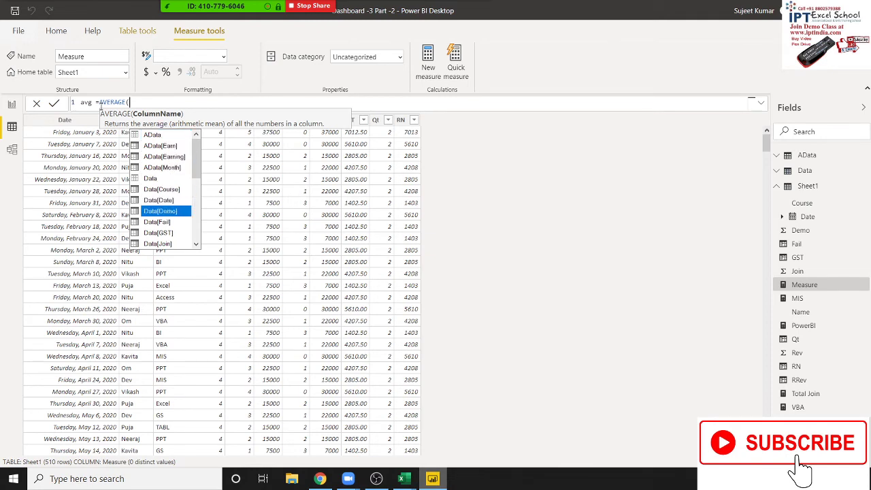
key(Tab)
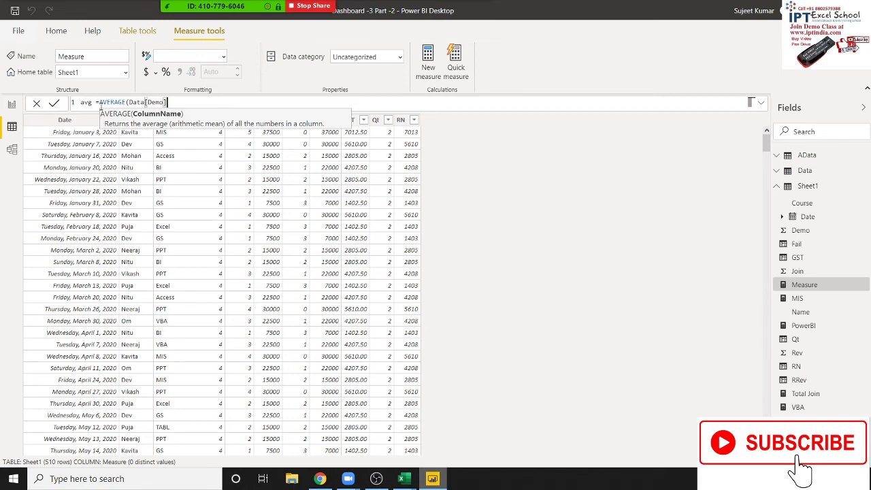
text())
key(Return)
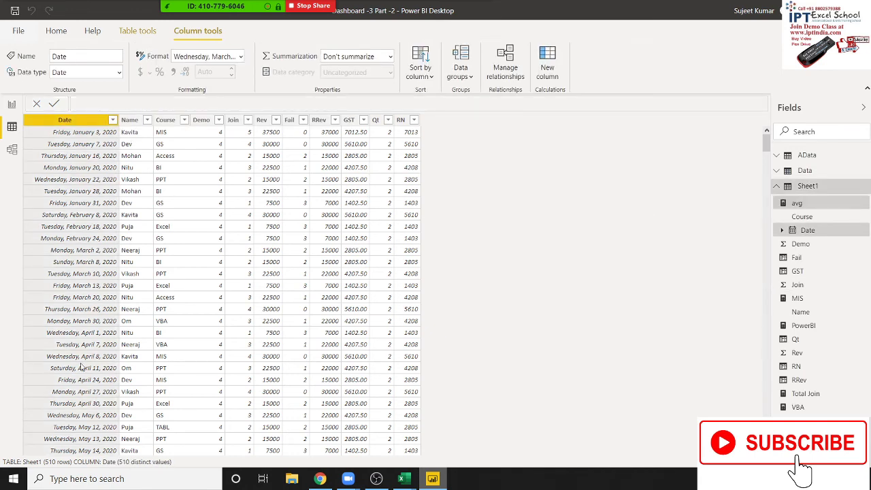
- In Report view, turn the earnings chart on Page 2 into a multi-row card
click(11, 108)
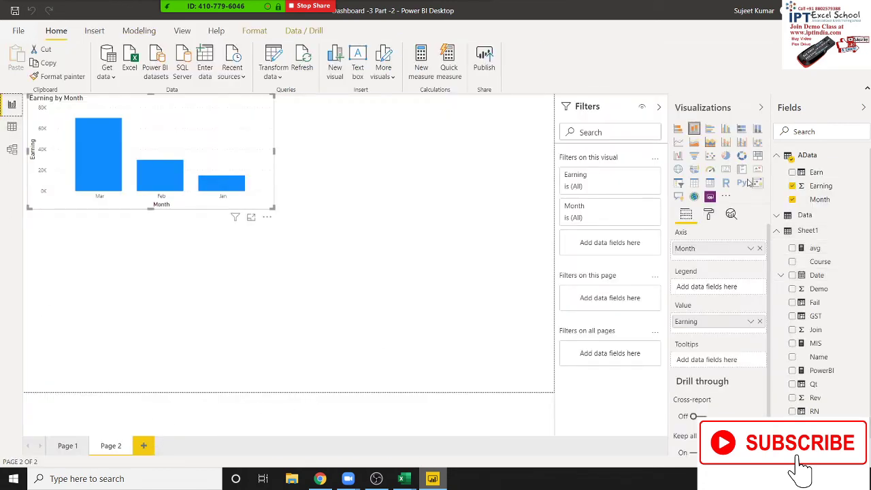
click(742, 169)
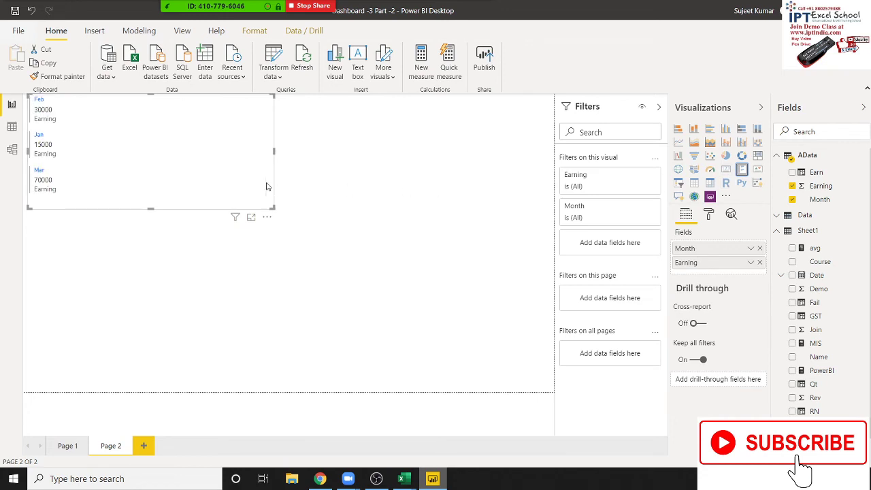
click(391, 168)
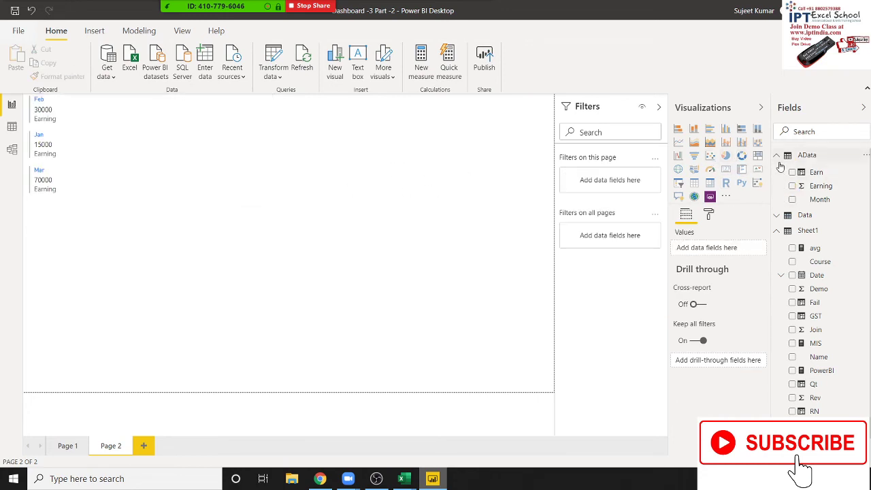
- Add a Card visual at the top centre showing the avg measure
click(725, 170)
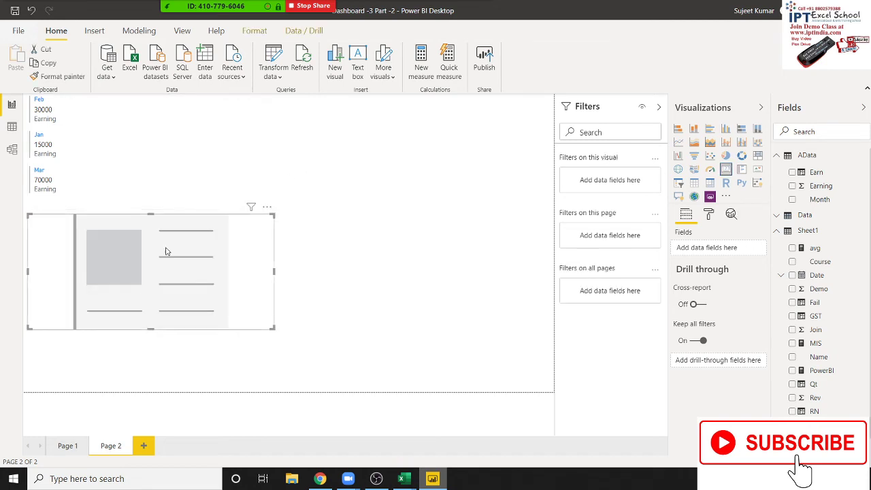
drag(166, 251, 396, 145)
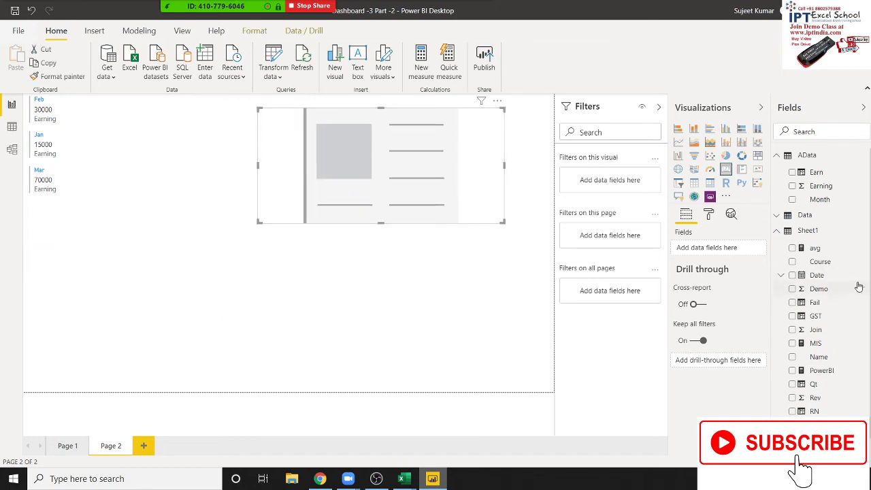
drag(842, 251, 424, 179)
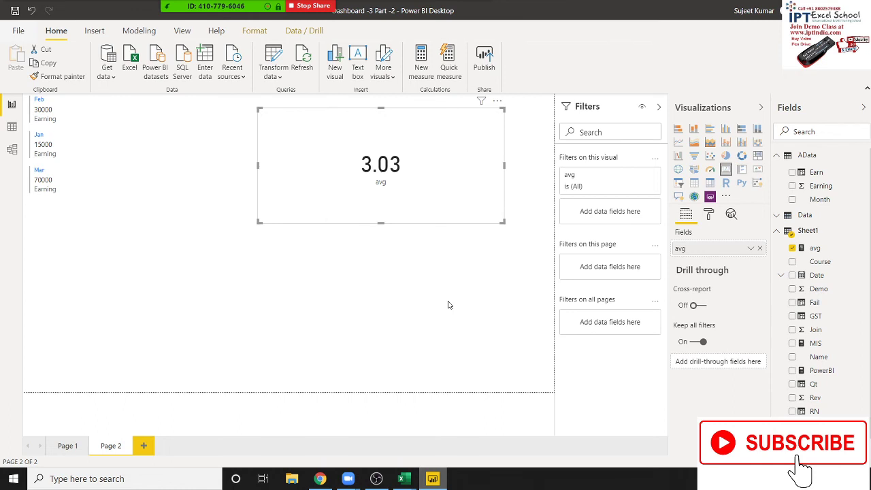
click(400, 301)
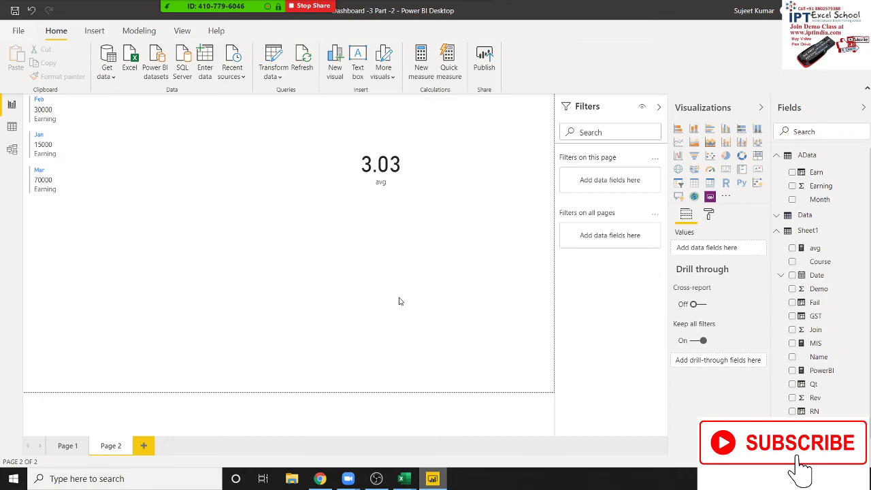
- Shrink the 3.03 avg card to a smaller size
key(alt+Tab)
key(alt+Tab)
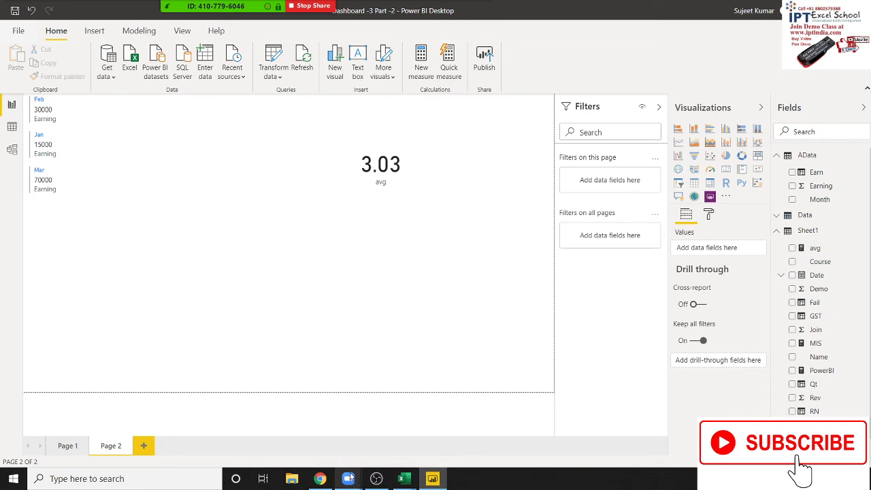
click(371, 170)
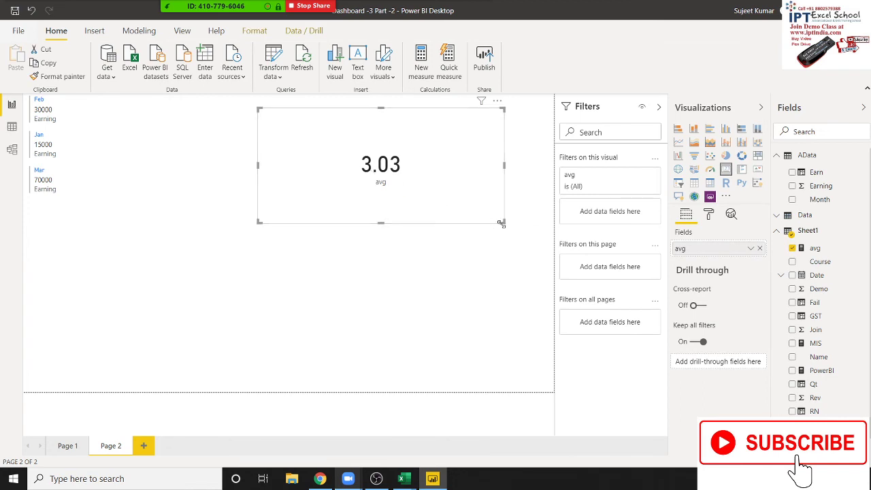
drag(504, 221, 410, 190)
click(396, 307)
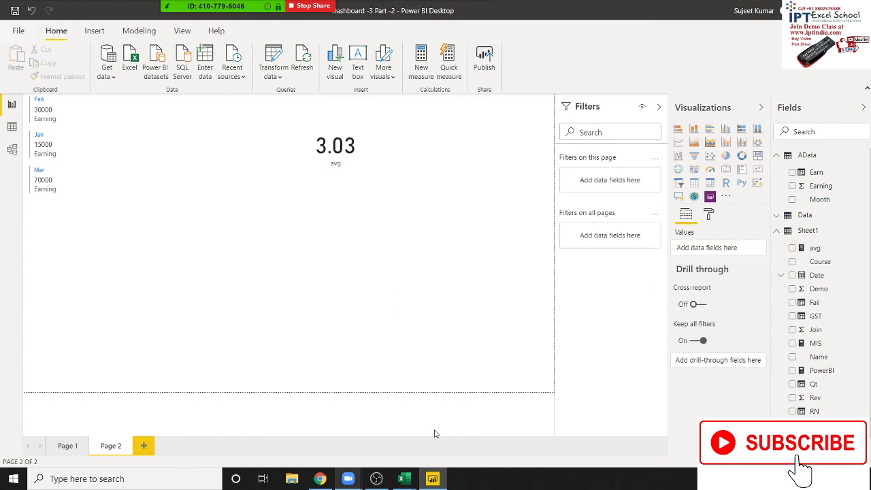
- Bring Chrome forward and switch to the Statistical functions reference page
click(324, 479)
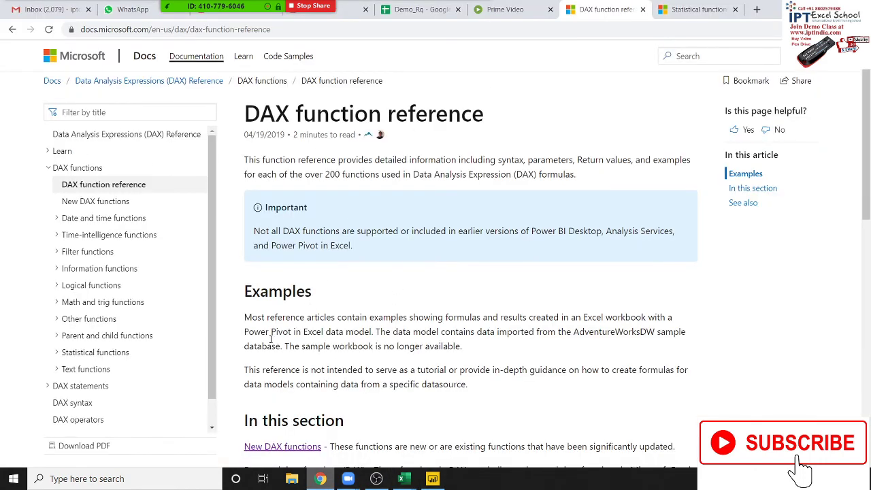
scroll(338, 281, down, 3)
scroll(339, 281, down, 3)
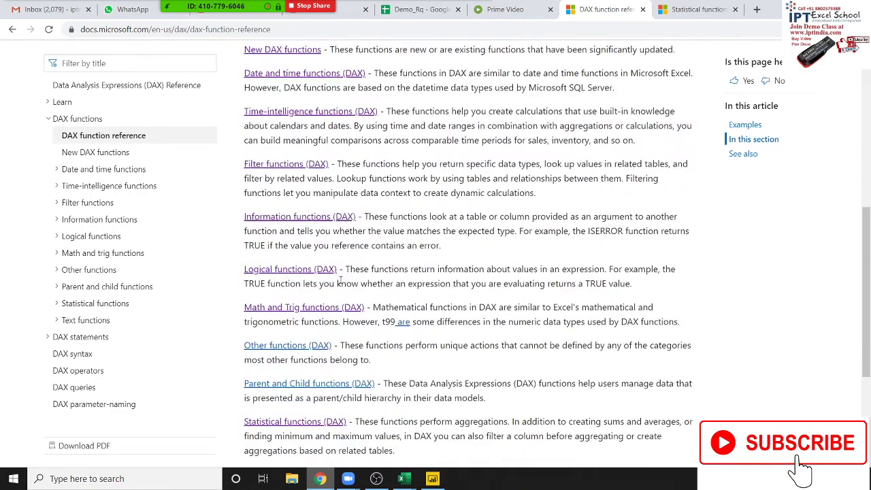
click(683, 15)
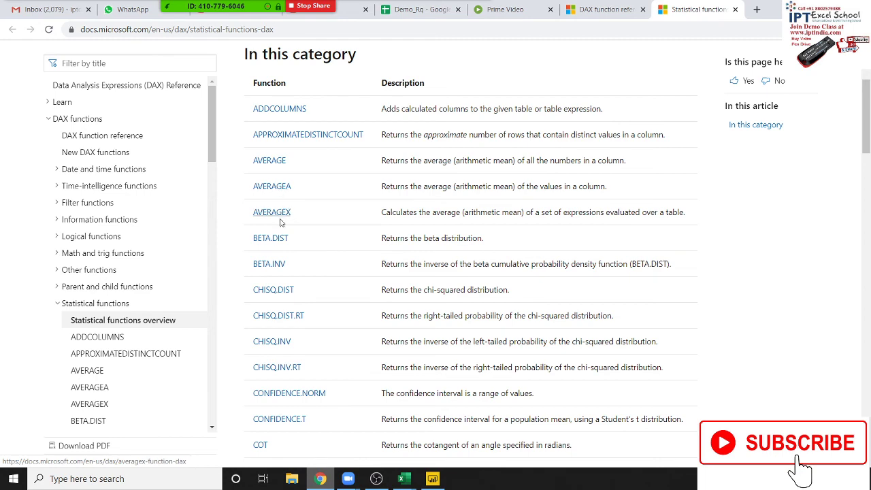
- Browse the statistical functions table, then return to the DAX function reference page
scroll(279, 223, down, 3)
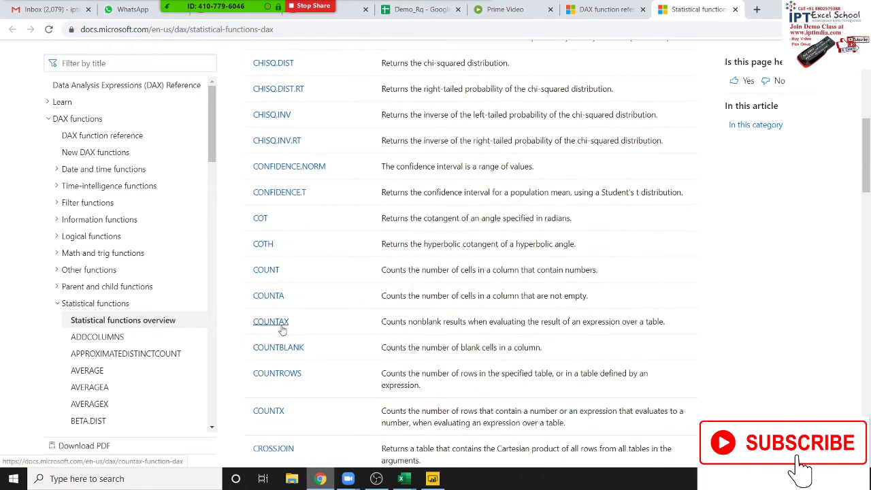
scroll(286, 383, down, 2)
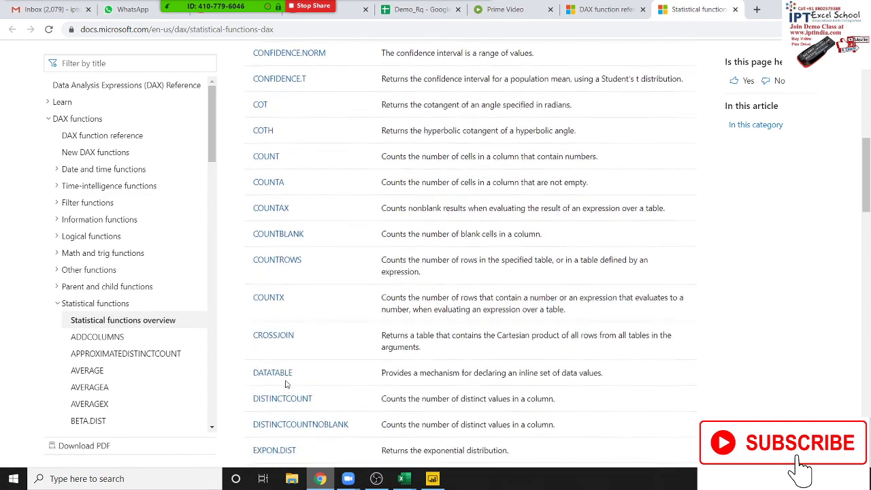
scroll(286, 383, down, 2)
scroll(297, 296, down, 3)
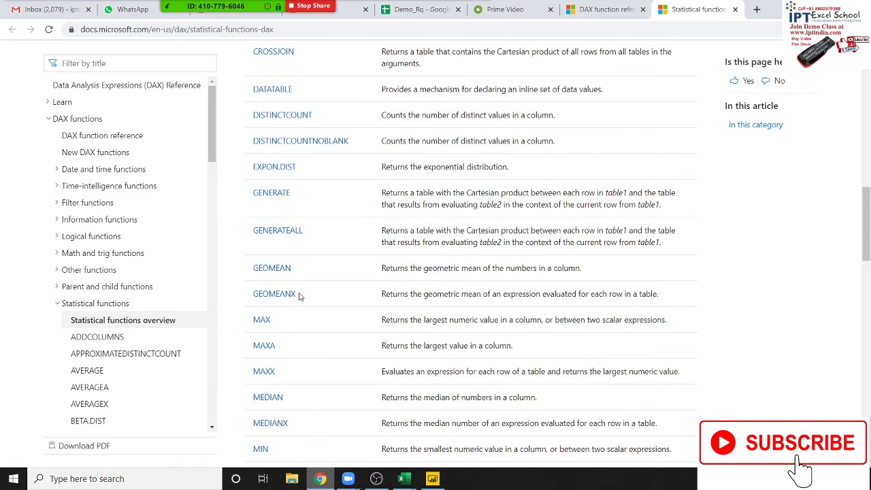
scroll(311, 298, down, 1)
scroll(309, 349, down, 1)
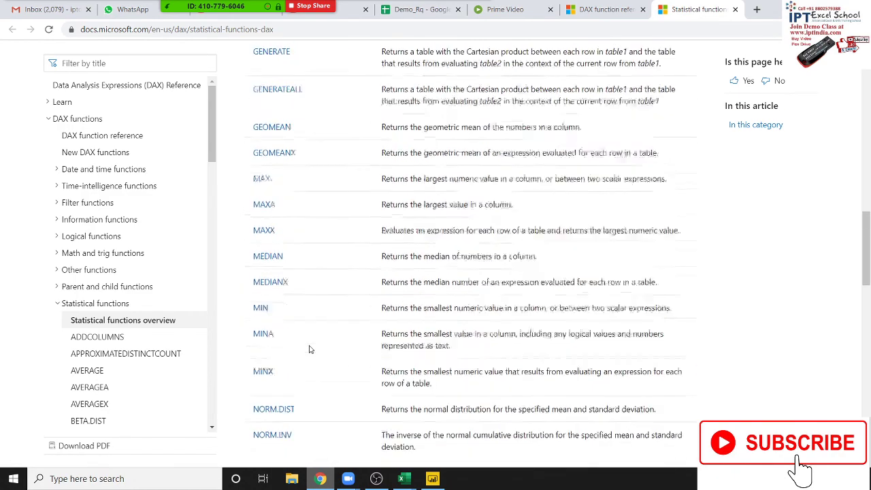
scroll(302, 323, down, 2)
scroll(301, 320, down, 1)
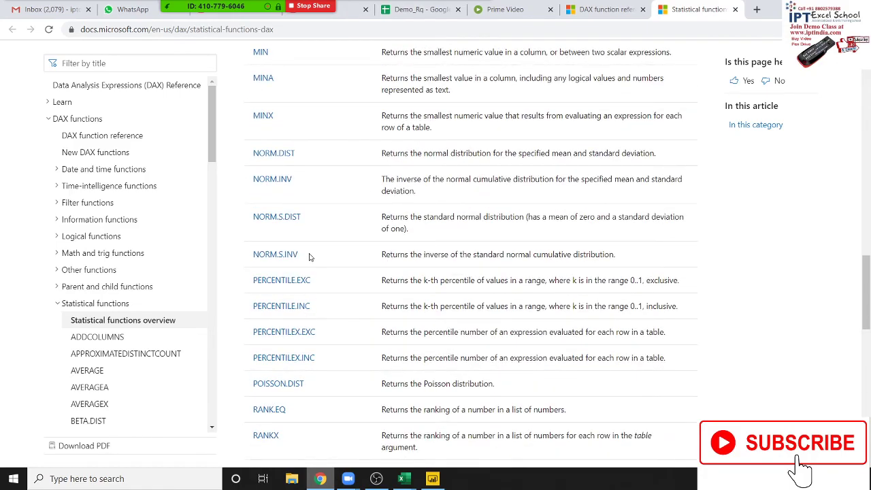
scroll(311, 255, down, 3)
scroll(370, 289, down, 2)
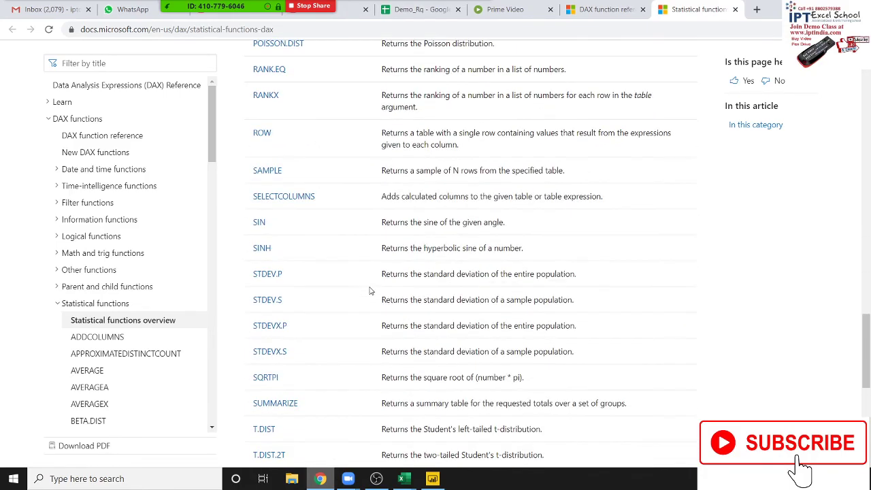
scroll(369, 291, down, 2)
scroll(370, 290, down, 1)
scroll(370, 290, down, 2)
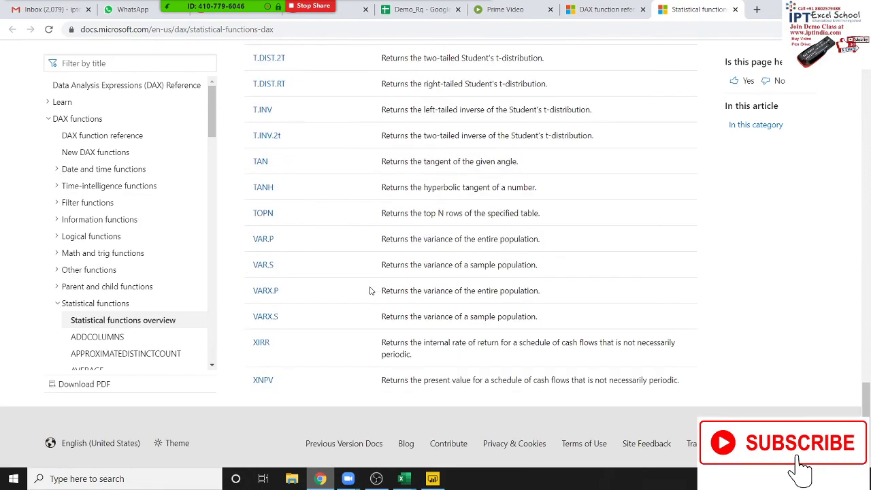
scroll(367, 290, up, 4)
scroll(363, 291, up, 3)
scroll(363, 290, up, 3)
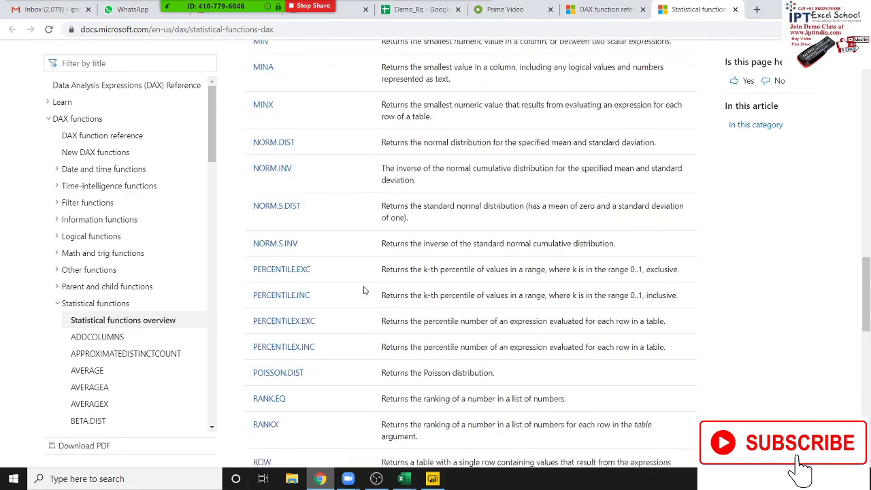
scroll(363, 290, up, 3)
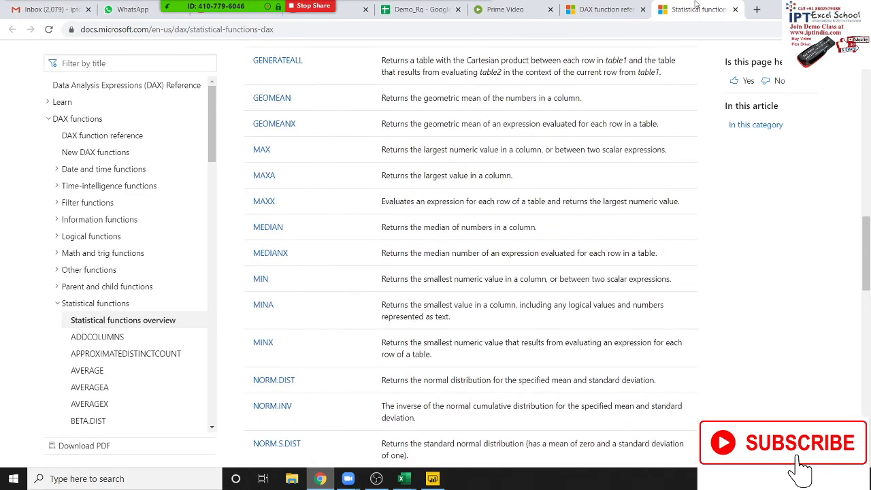
click(606, 10)
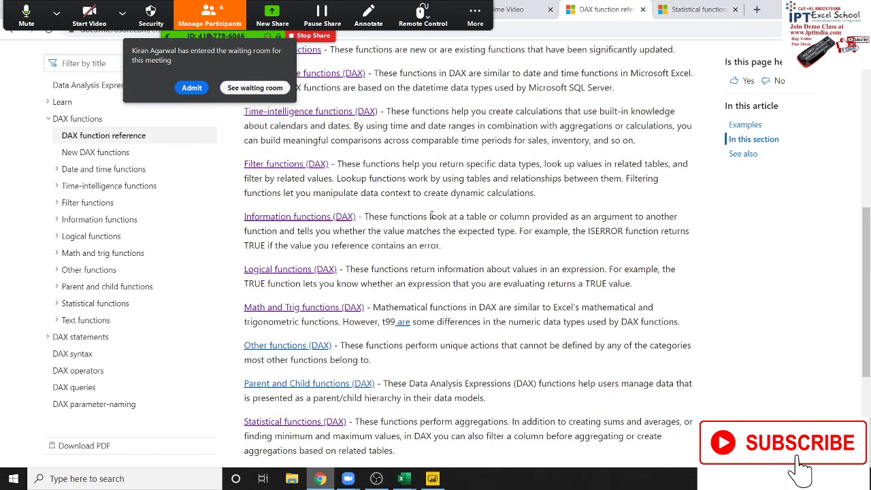
- Select the word 'information' on the page, then minimize Chrome to reveal the desktop
double_click(446, 267)
key(super+d)
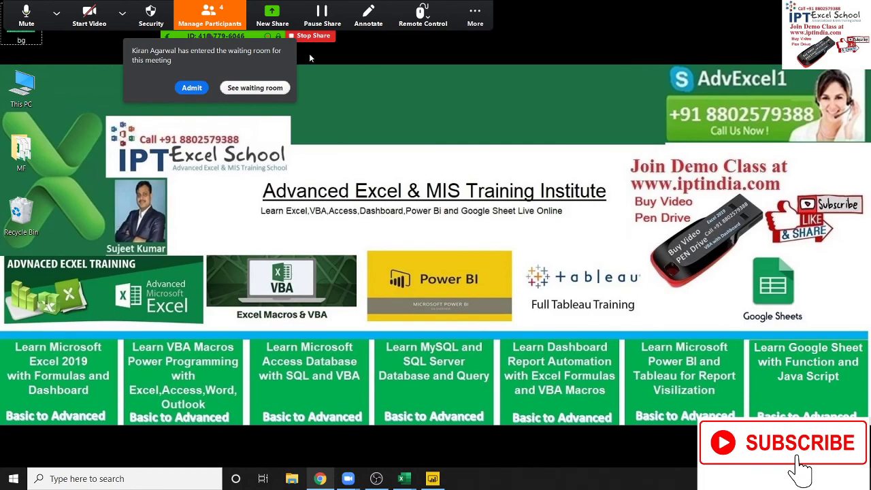